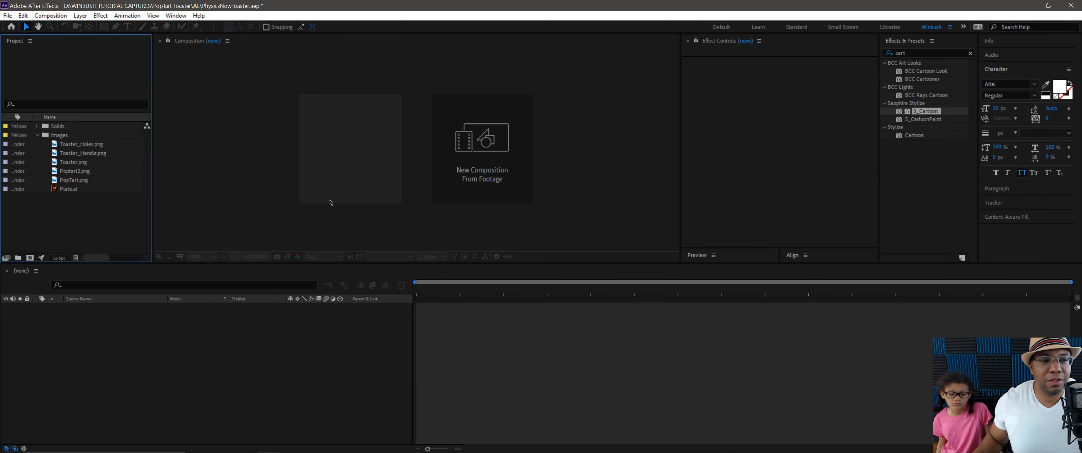
Preview the PopTart.png, Poptart2.png and Toaster.png images in the footage viewer
left_click(73, 180)
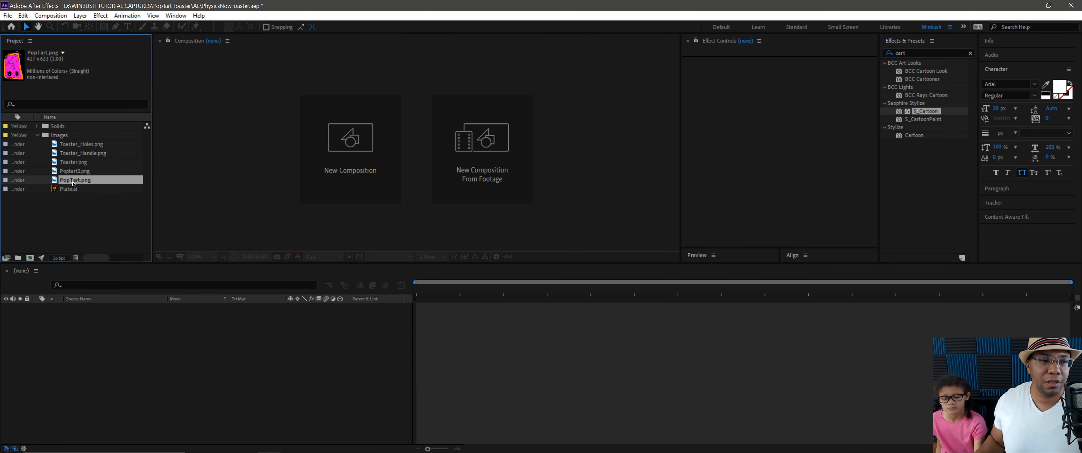
double_click(96, 184)
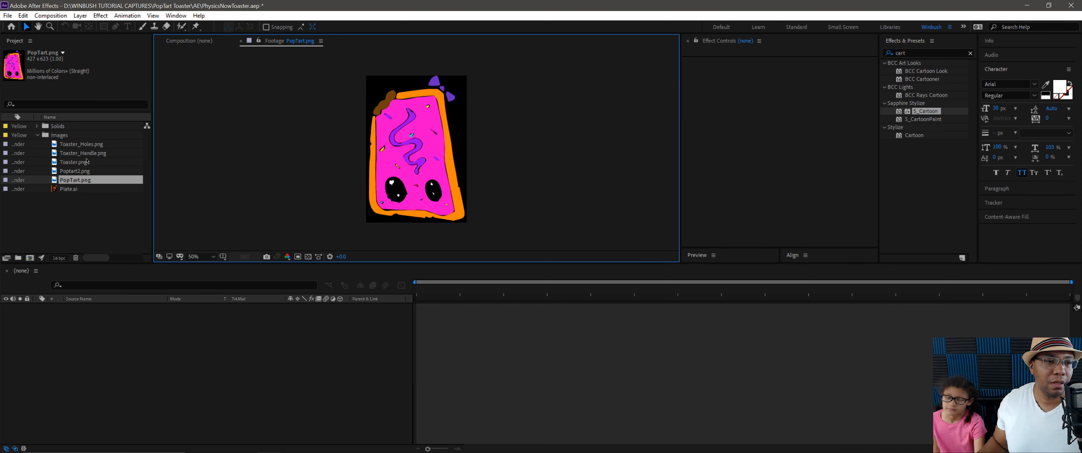
double_click(75, 171)
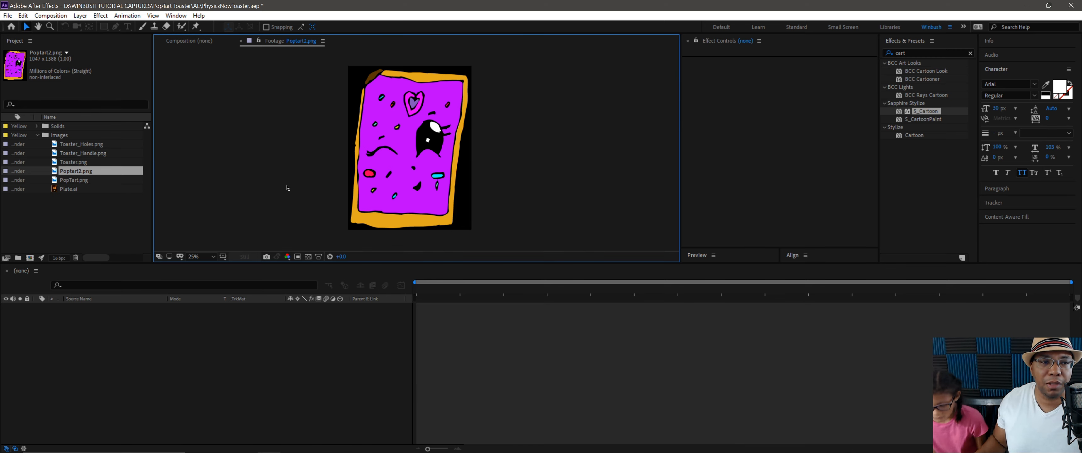
double_click(75, 162)
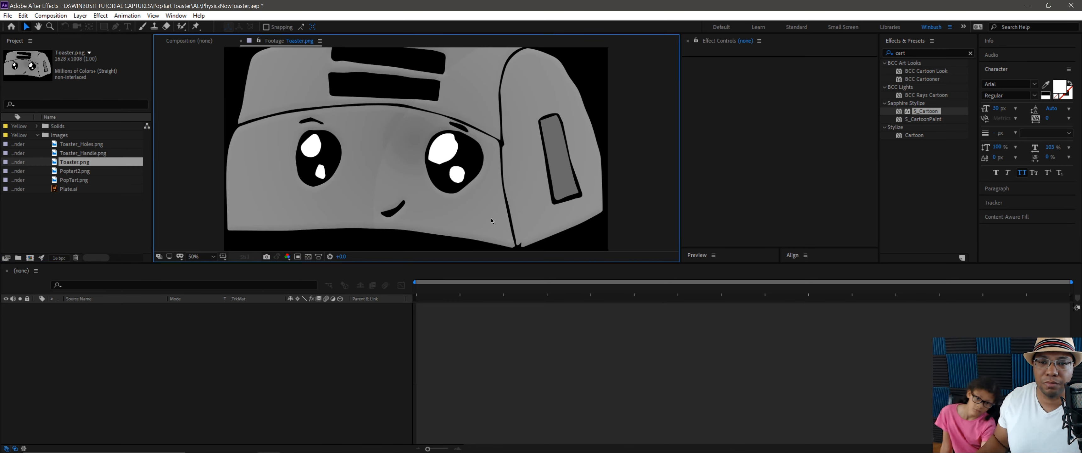
scroll(491, 221, "down", 2)
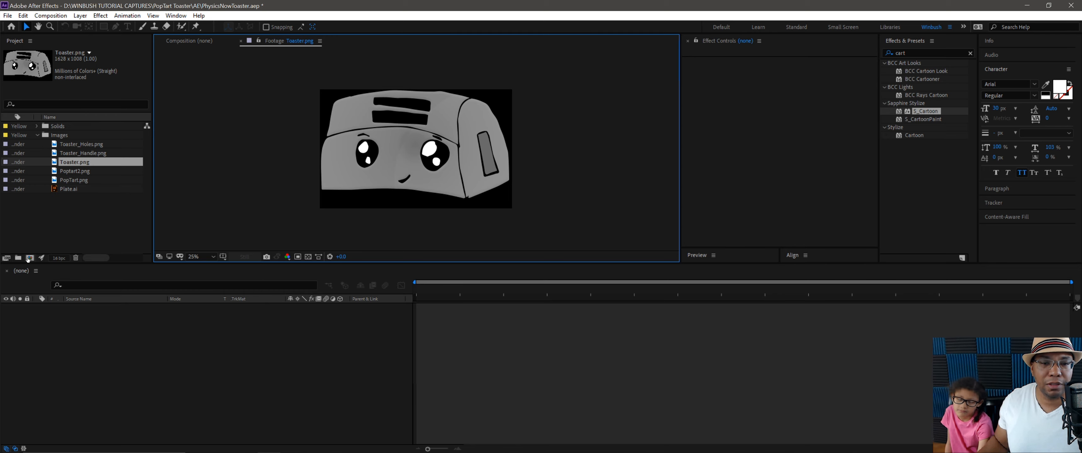
Create a 1920 x 1080, 60 fps, 5-second composition named "Toaster Guy" and enlarge the composition viewer
left_click(30, 257)
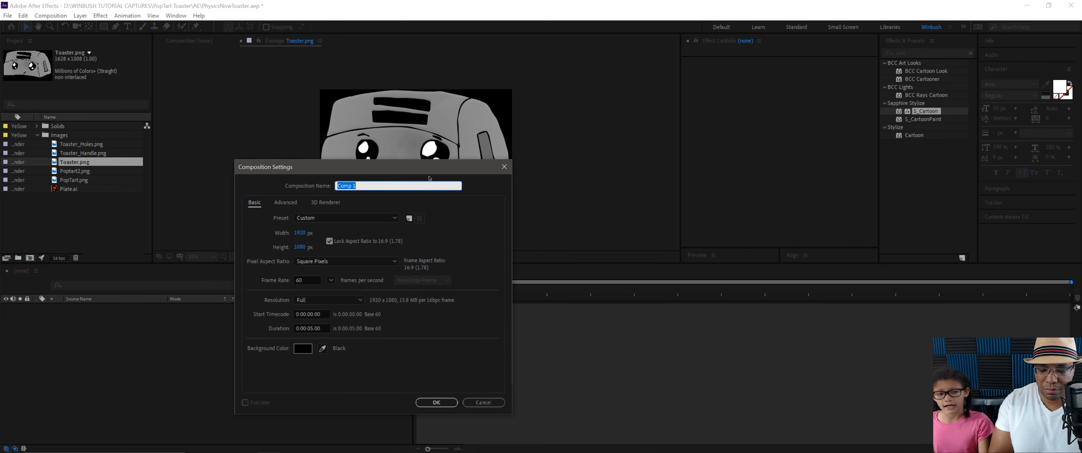
type("Toast")
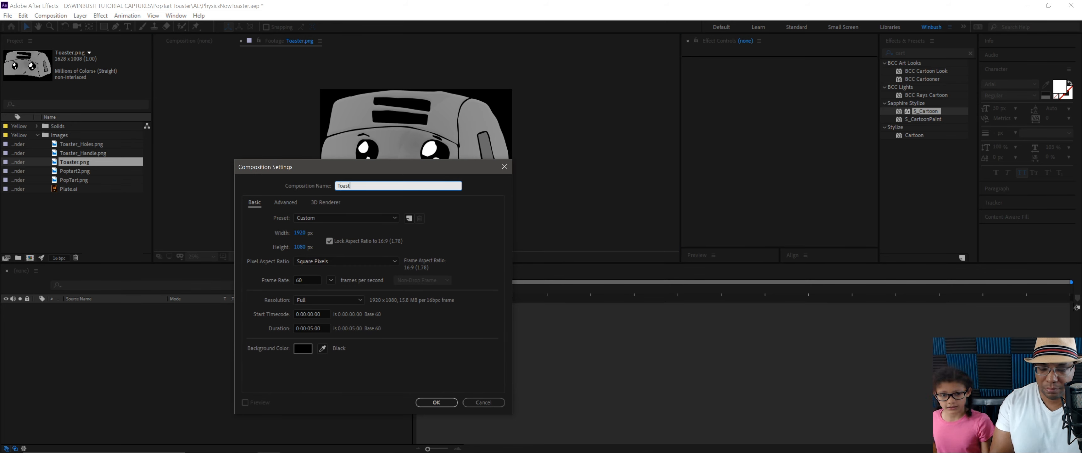
type("er Guy")
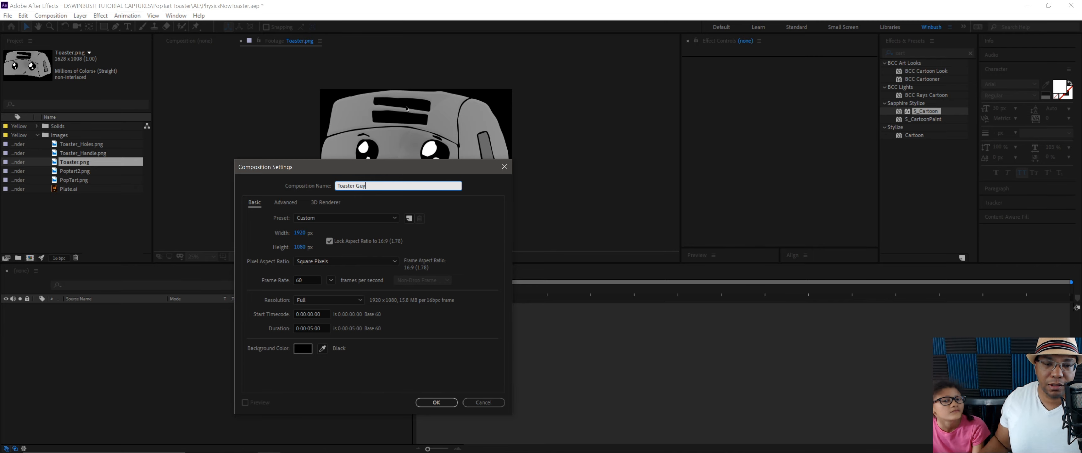
left_click(437, 401)
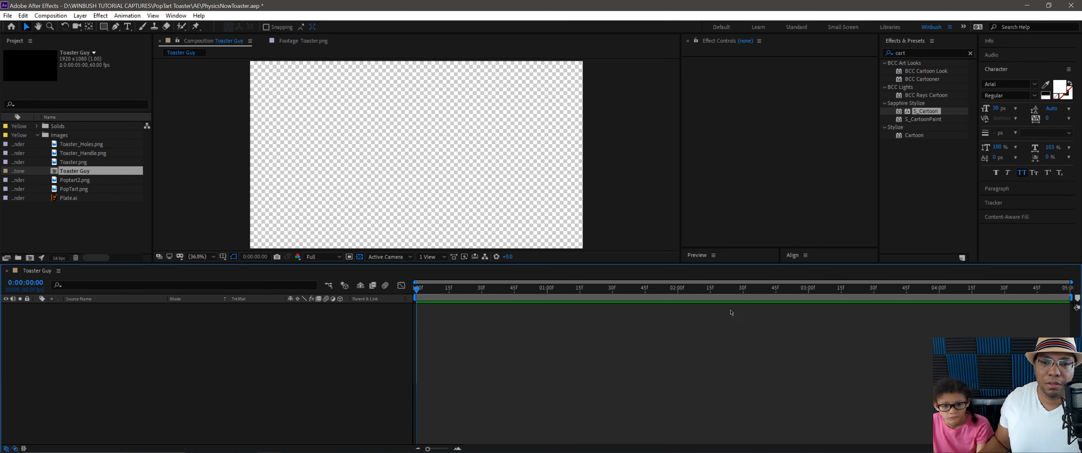
left_click_drag(323, 263, 345, 328)
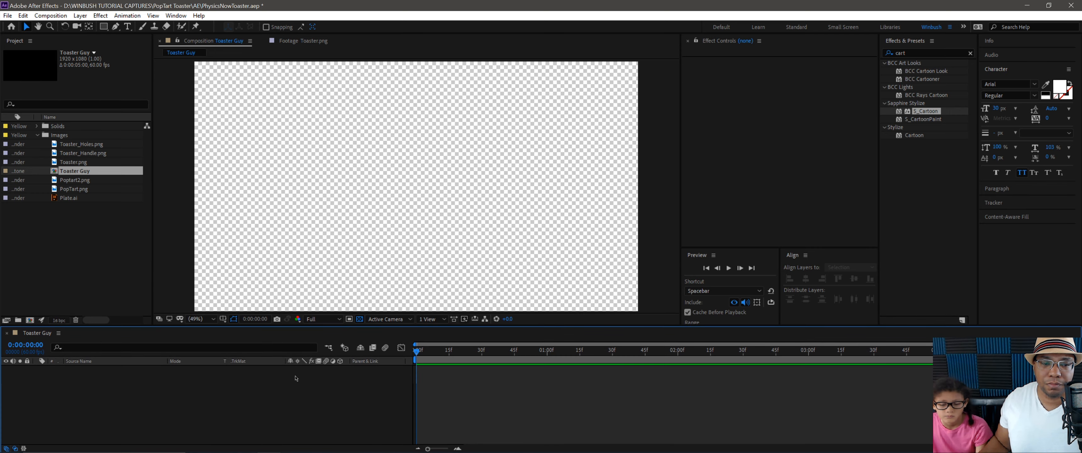
Add a full-frame solid background in bright blue 0072FF and lock its layer
right_click(257, 283)
mouse_move(286, 289)
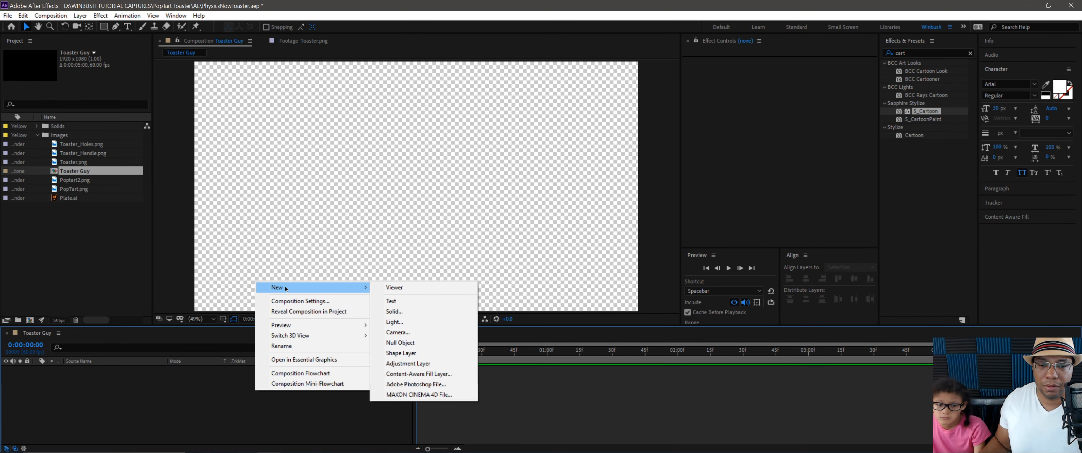
left_click(403, 313)
left_click_drag(427, 240, 534, 80)
left_click(540, 239)
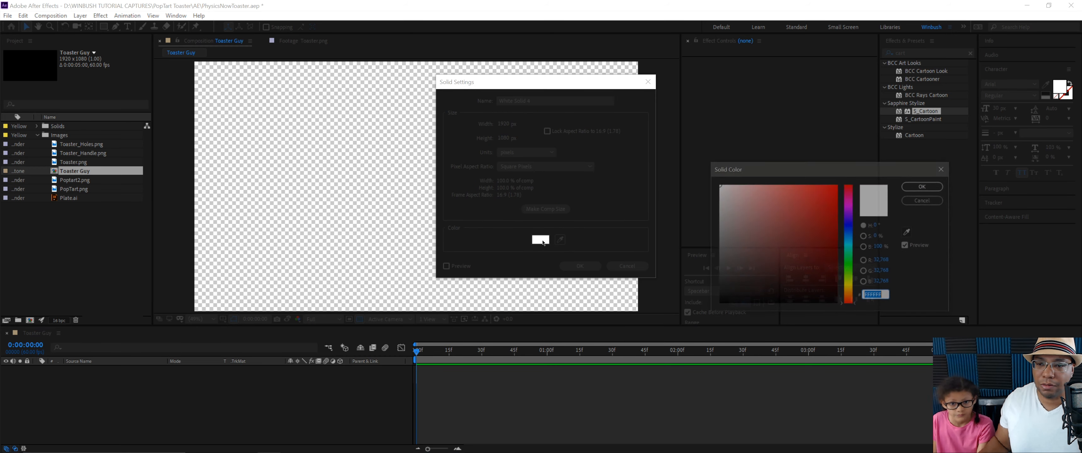
left_click(850, 240)
left_click(839, 202)
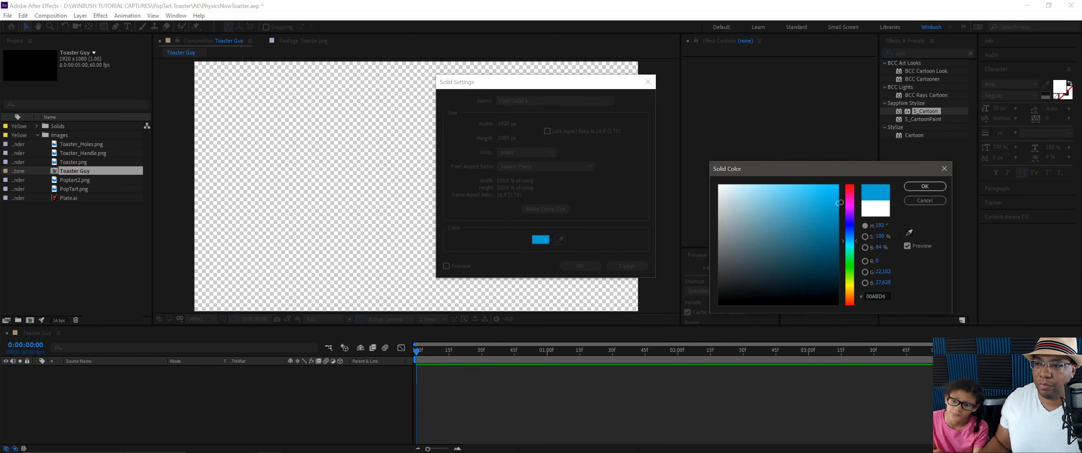
left_click(837, 205)
left_click(851, 239)
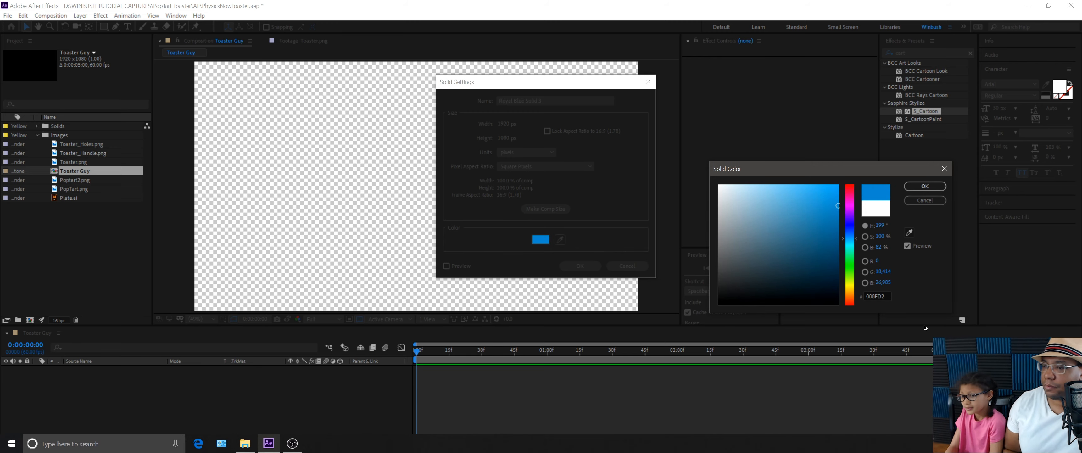
left_click_drag(836, 206, 837, 185)
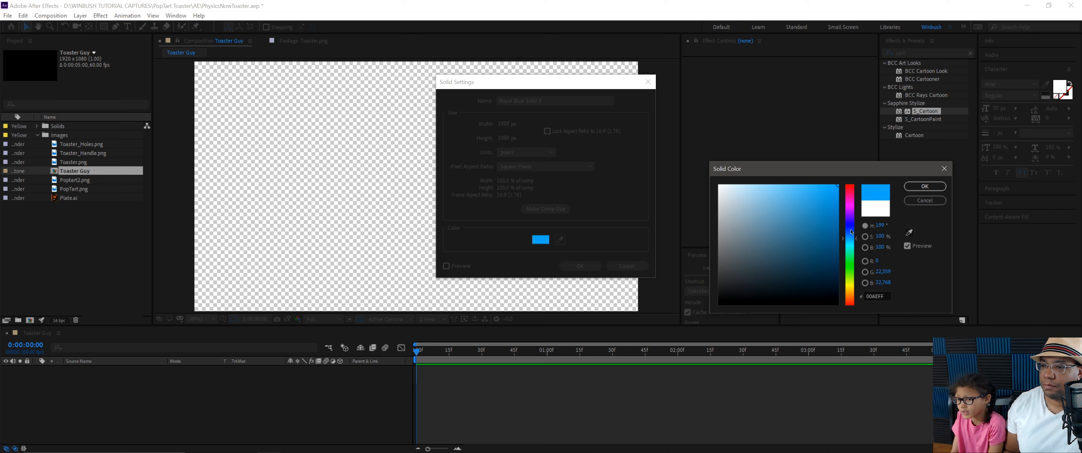
left_click_drag(853, 237, 852, 233)
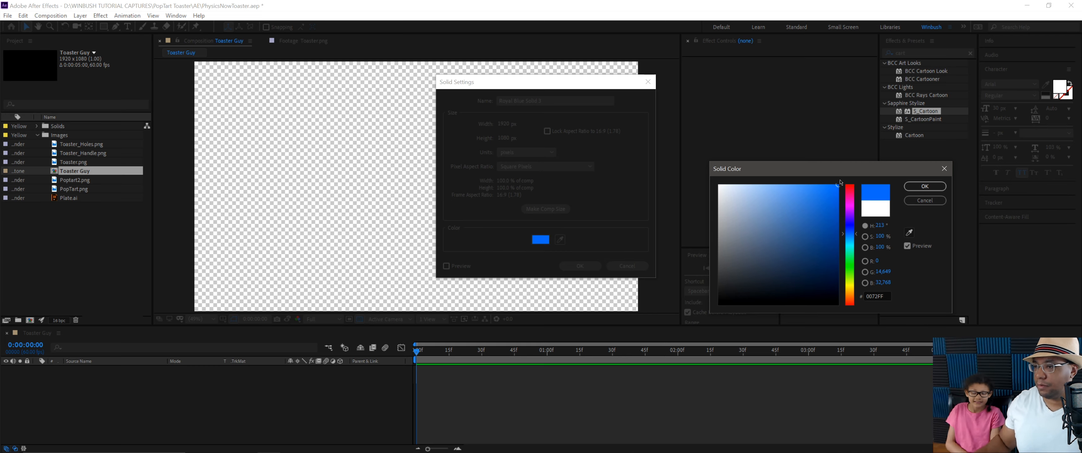
left_click(925, 187)
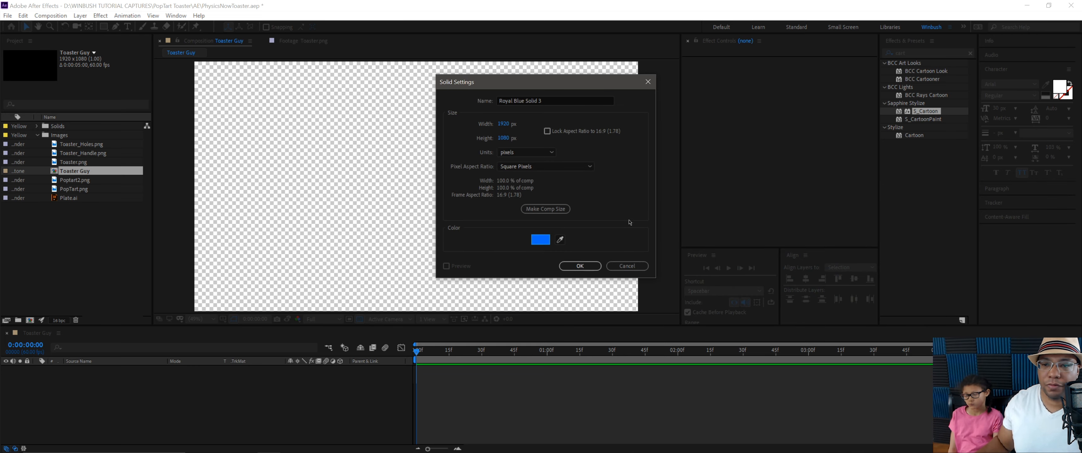
left_click(579, 266)
left_click(26, 369)
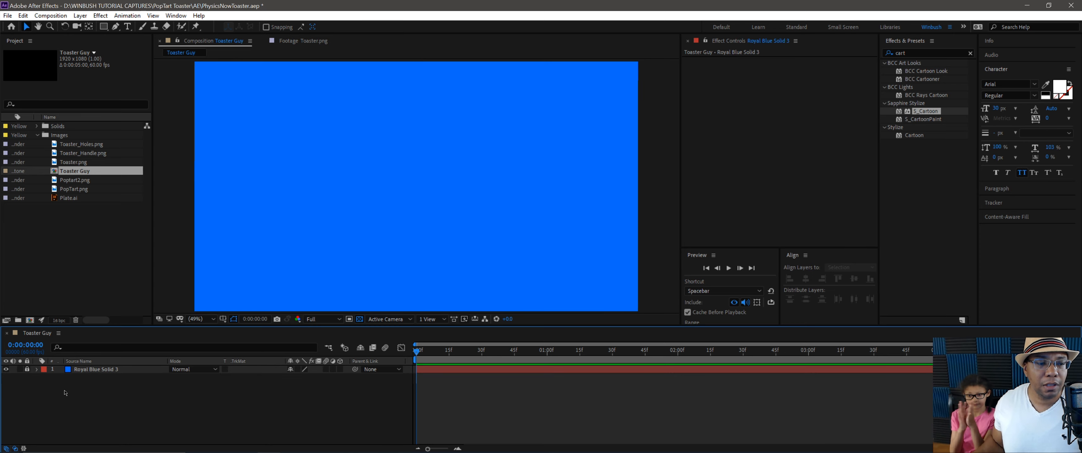
Add Toaster.png, Toaster_Handle.png and Toaster_Holes.png to the composition above the blue background
left_click(104, 27)
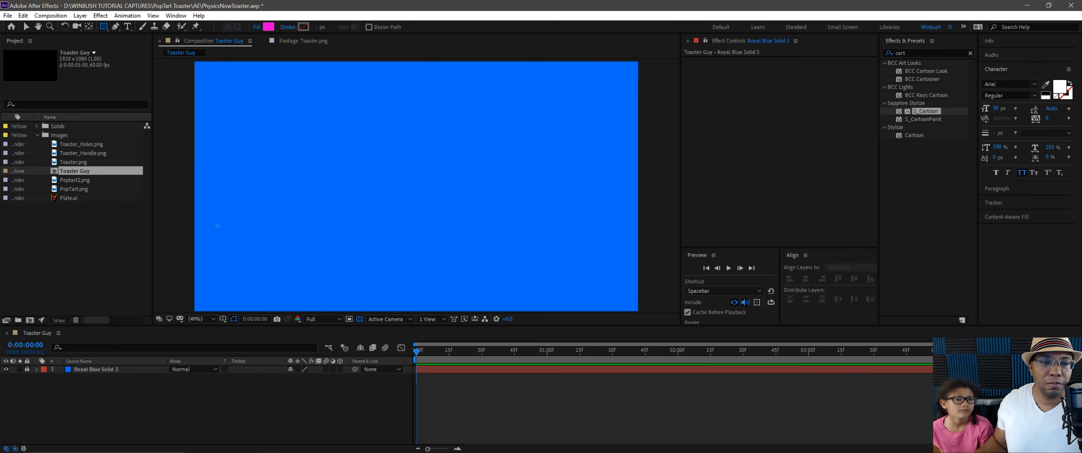
key("comma")
key("comma")
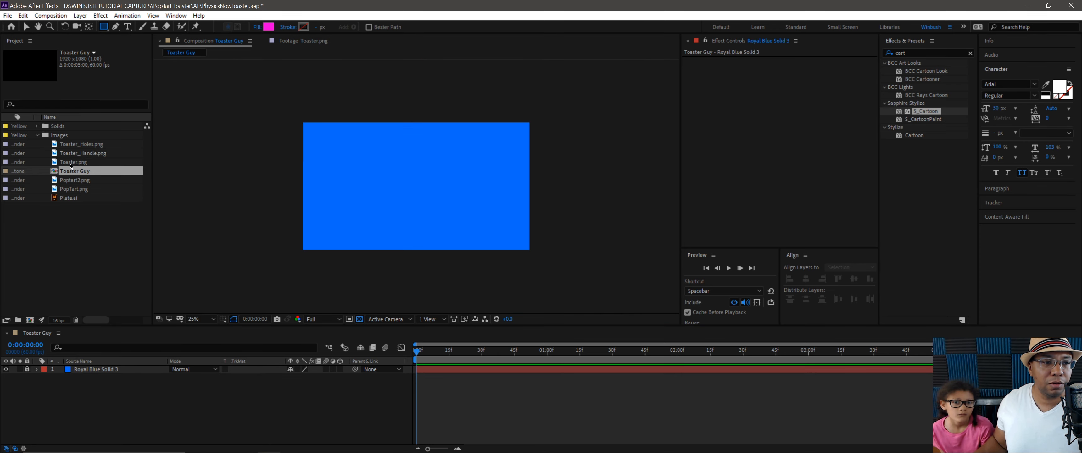
left_click(72, 162)
left_click(80, 144, "shift")
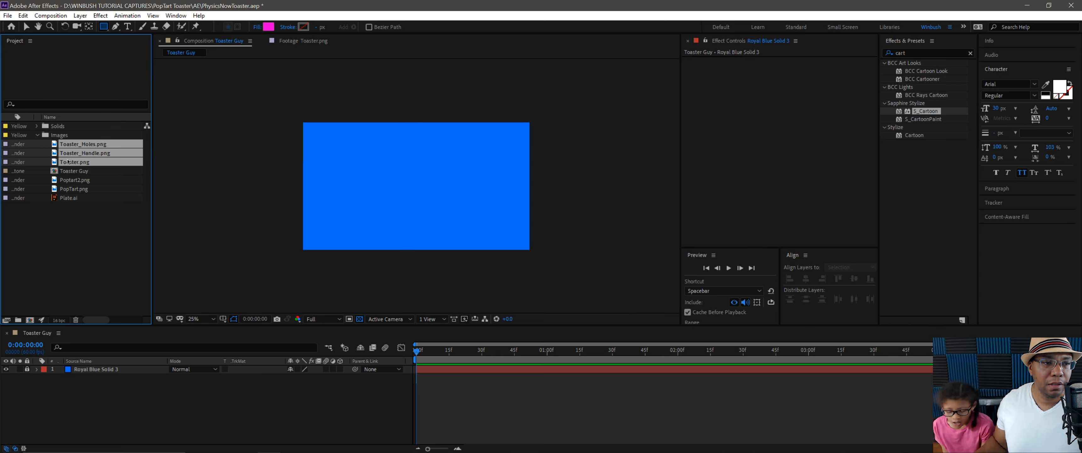
left_click_drag(80, 144, 116, 369)
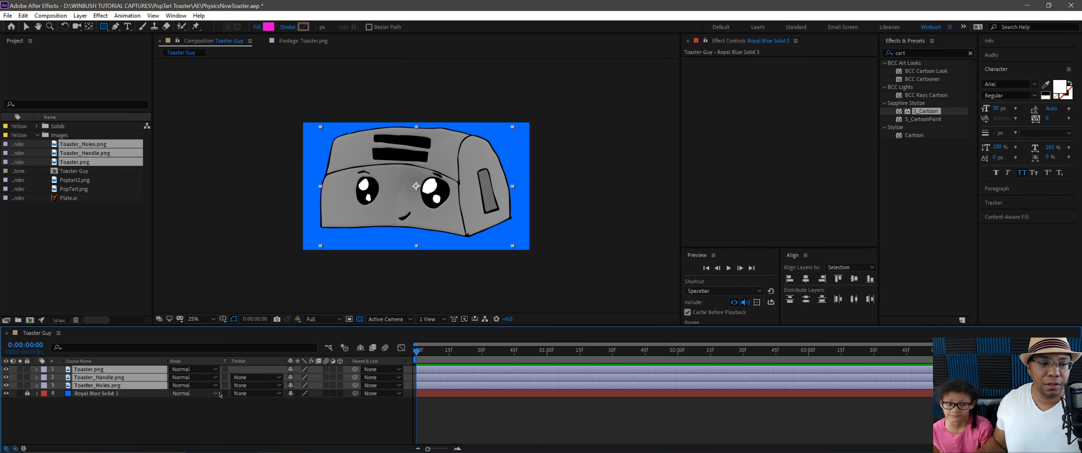
Delete the Toaster_Holes.png layer and move Toaster.png beneath Toaster_Handle.png in the layer stack
left_click(114, 386)
key("Delete")
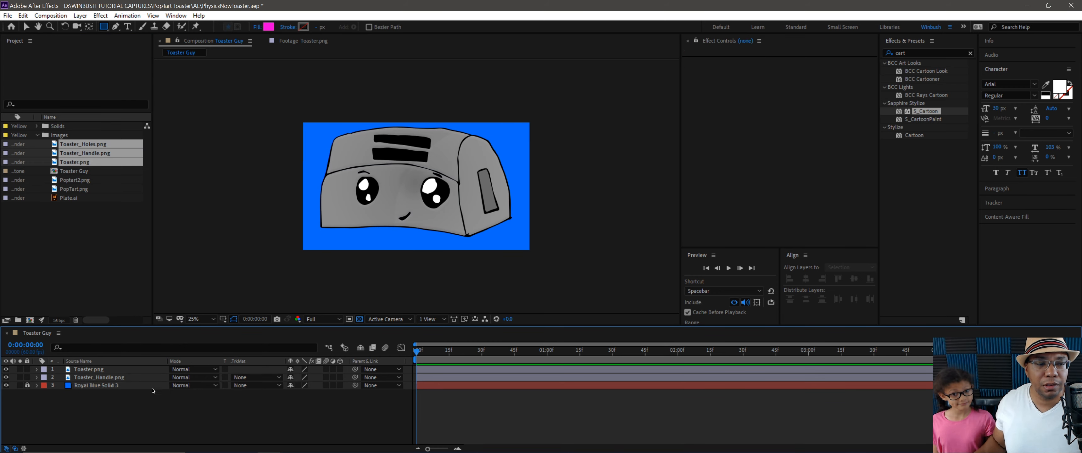
left_click_drag(102, 369, 109, 383)
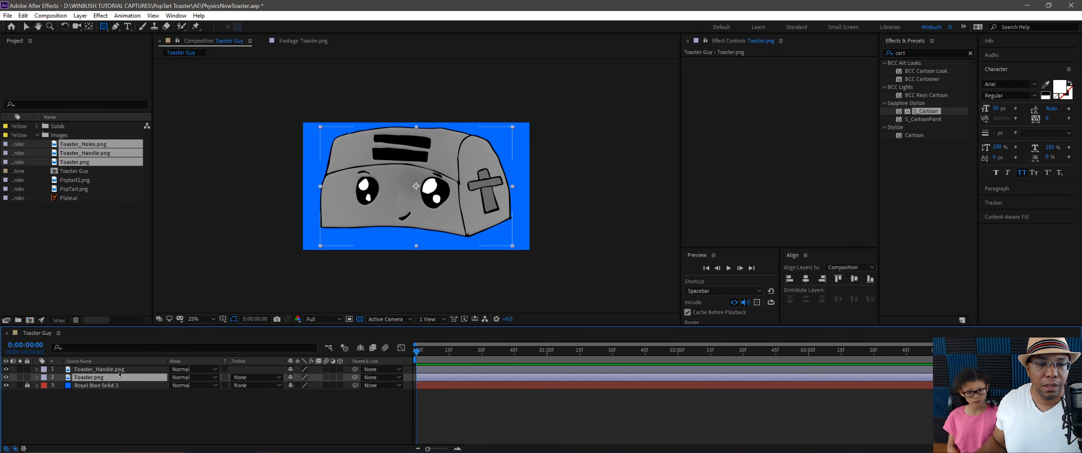
Parent the Toaster_Handle.png layer to Toaster.png and reveal the toaster layer's Scale property
left_click(113, 369)
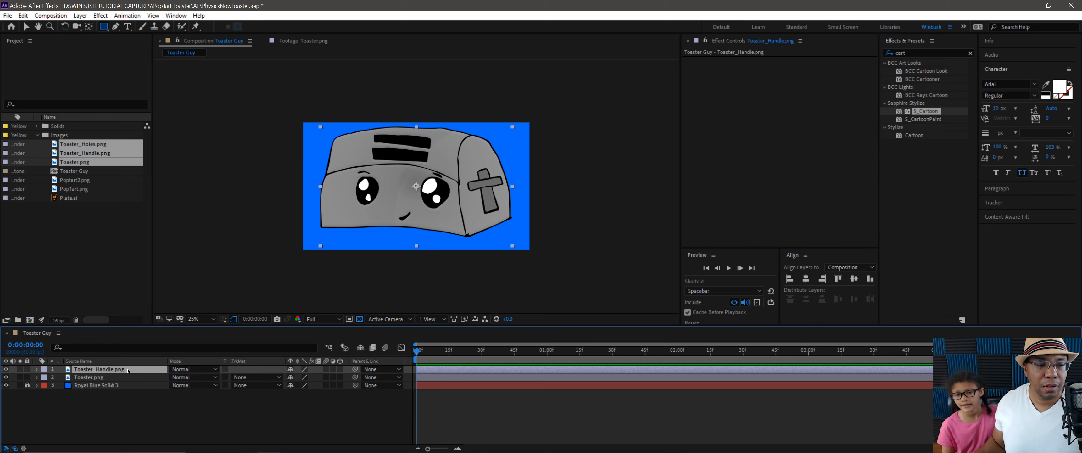
left_click_drag(355, 369, 96, 377)
left_click(96, 378)
key("s")
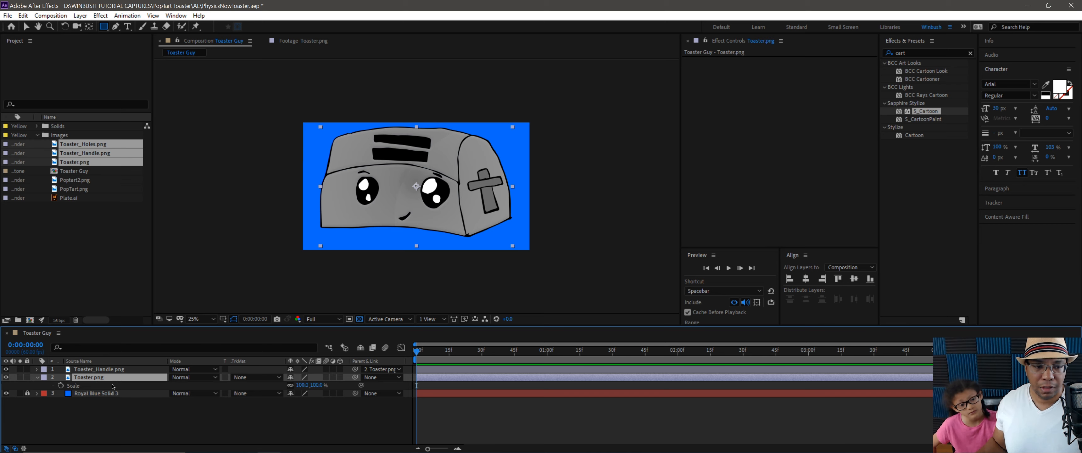
Toggle the handle layer's visibility off and on to compare the toaster with and without its handle
left_click(6, 369)
left_click(6, 369)
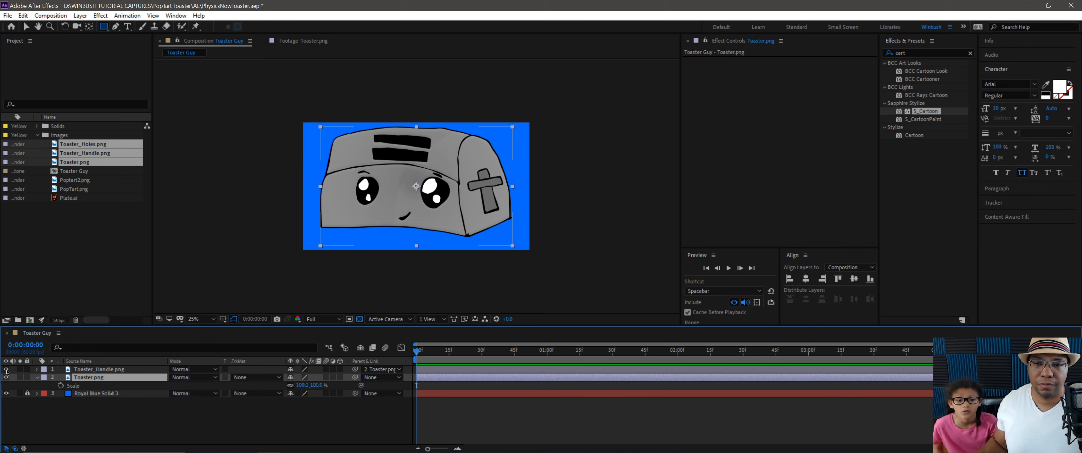
left_click(6, 369)
left_click(6, 369)
left_click(6, 368)
left_click(6, 369)
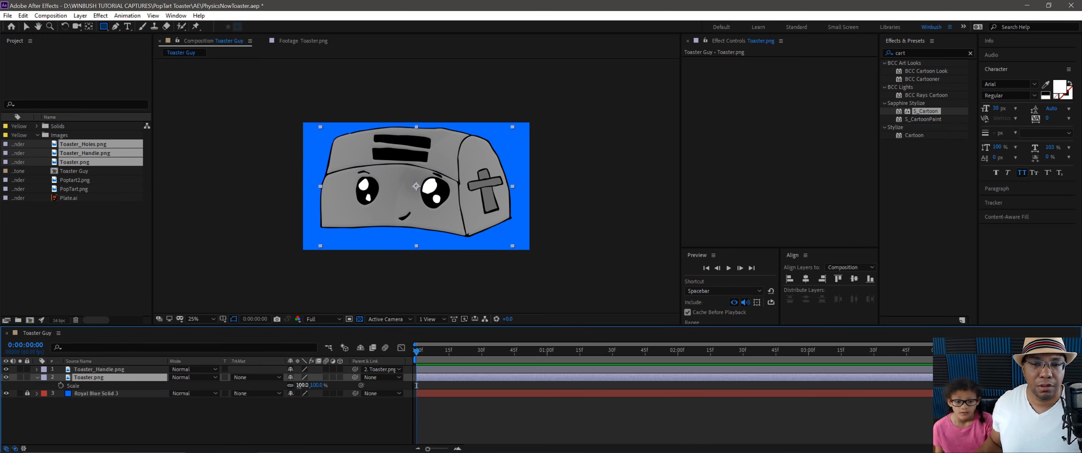
Scale the Toaster.png layer down to 50%
left_click_drag(300, 386, 268, 380)
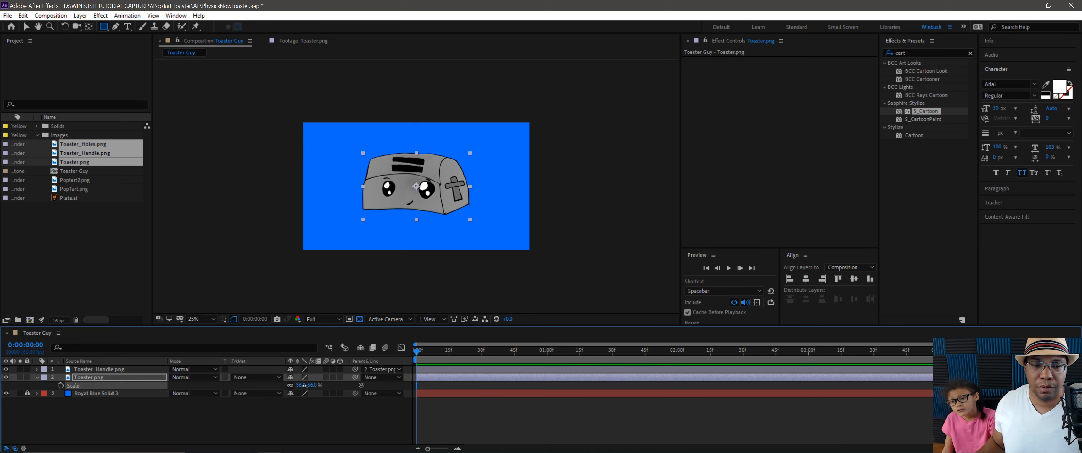
left_click(300, 385)
type("50")
key("Return")
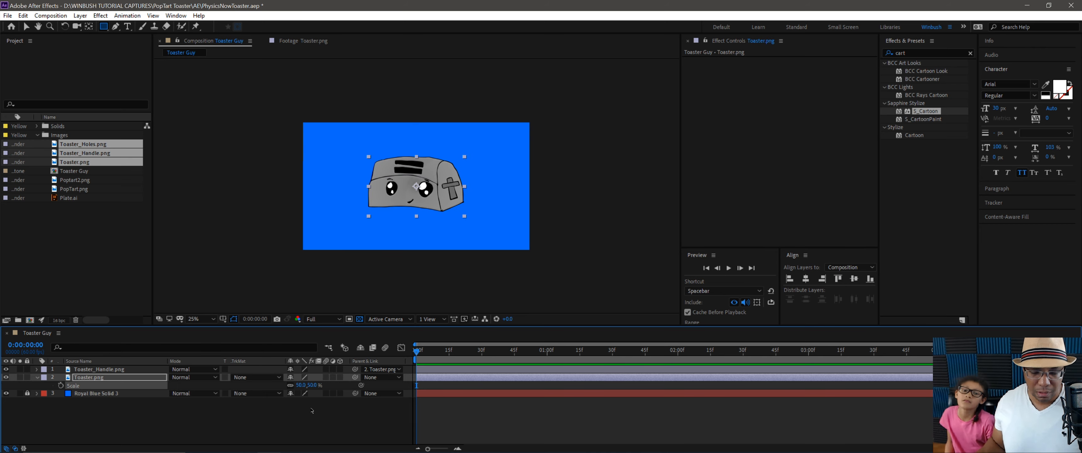
Move the toaster left of and slightly below the composition's centre
key("v")
left_click_drag(432, 194, 399, 205)
left_click(201, 319)
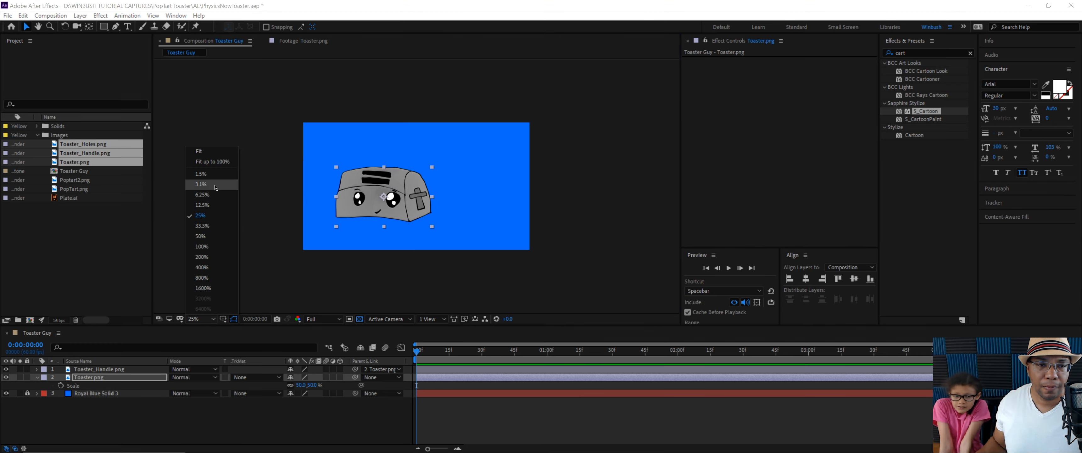
left_click(212, 161)
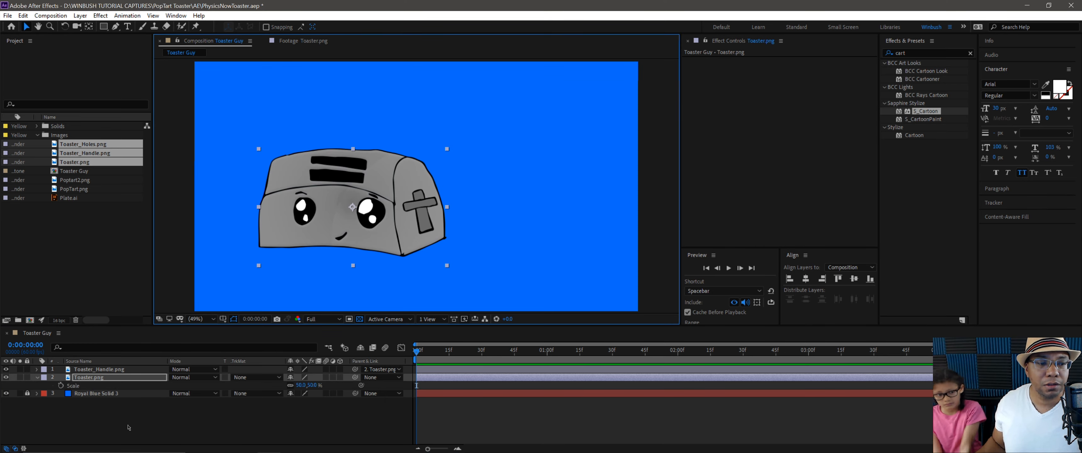
Draw a rectangle filled with dark blue 0000A3 across the lower part of the composition and place its layer beneath the toaster layers
left_click(128, 427)
left_click(104, 27)
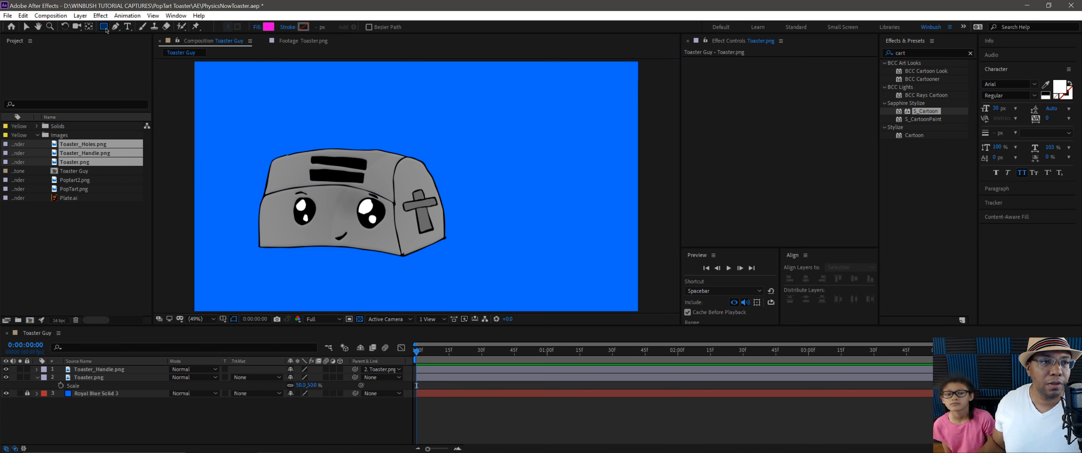
left_click(268, 27)
left_click_drag(853, 231, 849, 225)
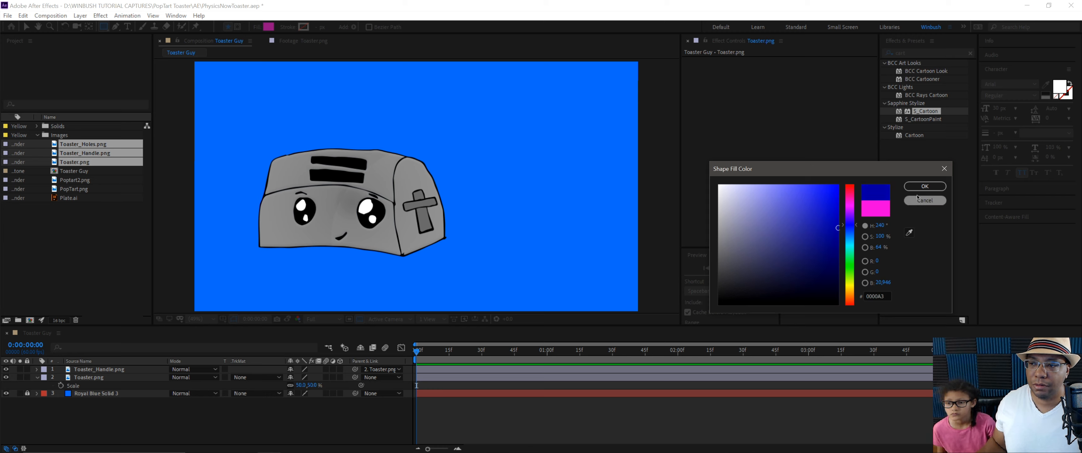
left_click(925, 186)
left_click_drag(185, 219, 650, 319)
left_click_drag(107, 369, 123, 419)
scroll(359, 236, "down", 2)
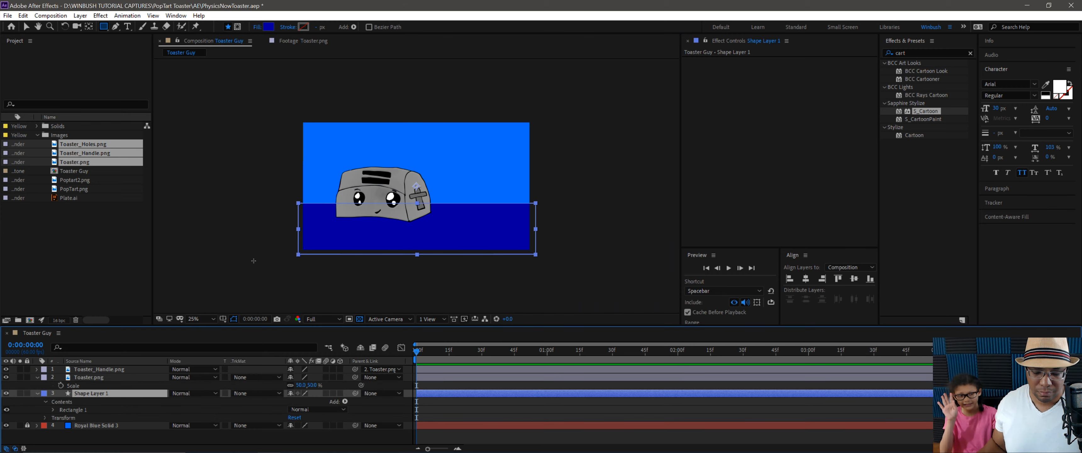
Nudge the toaster down so it sits on the dark blue floor, and collapse the open layer properties
key("v")
left_click(105, 378)
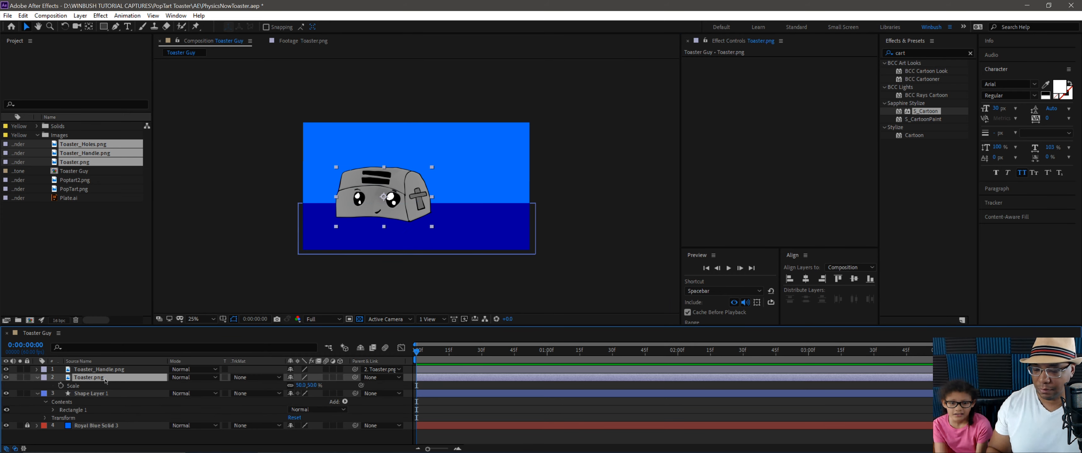
key("shift+Down")
key("shift+Down")
key("shift+Down")
key("shift+Up")
key("shift+Down")
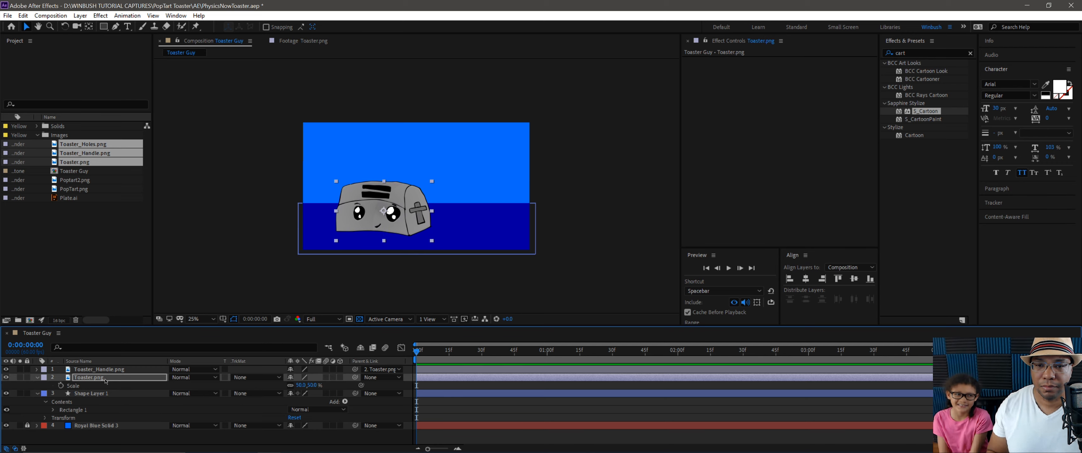
key("period")
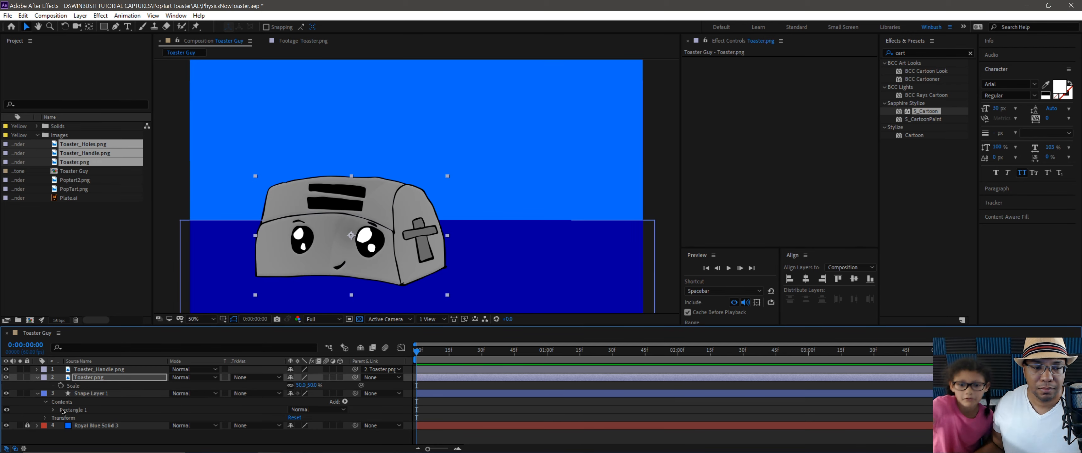
left_click(140, 441)
key("u")
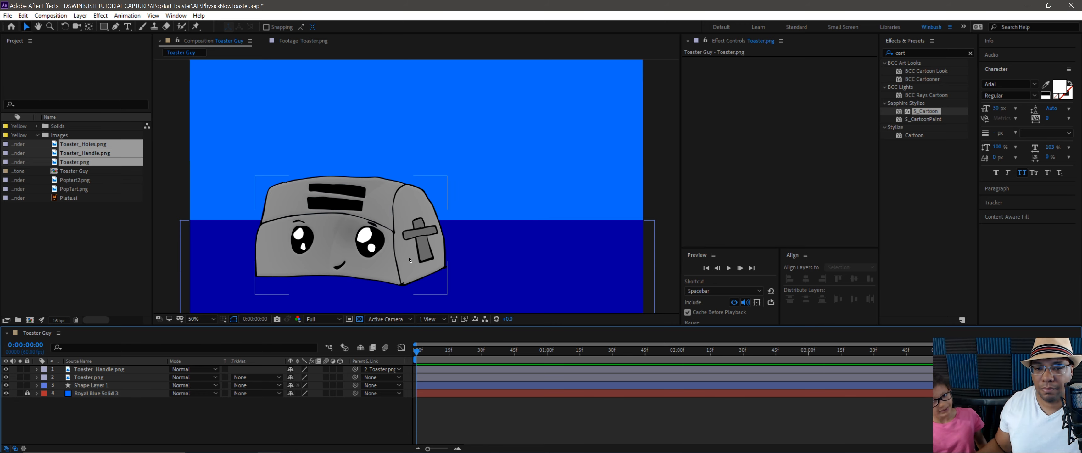
Add PopTart.png to the composition as the top layer and move it over the front of the toaster
left_click(90, 385)
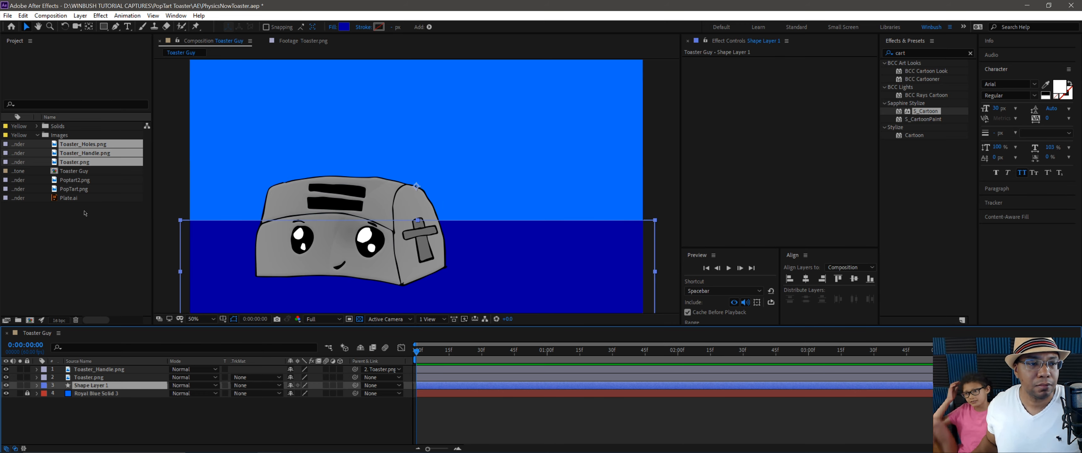
left_click(103, 189)
left_click_drag(73, 193, 162, 371)
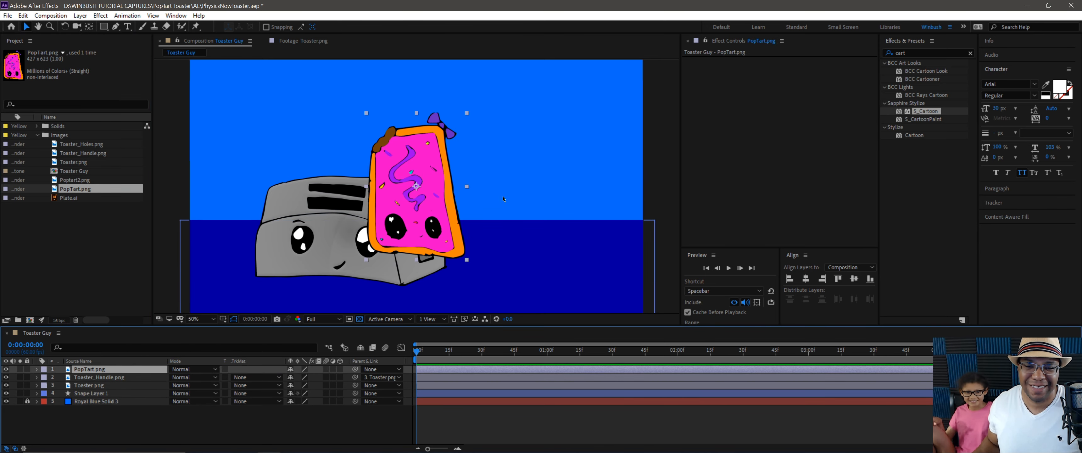
left_click_drag(412, 189, 347, 197)
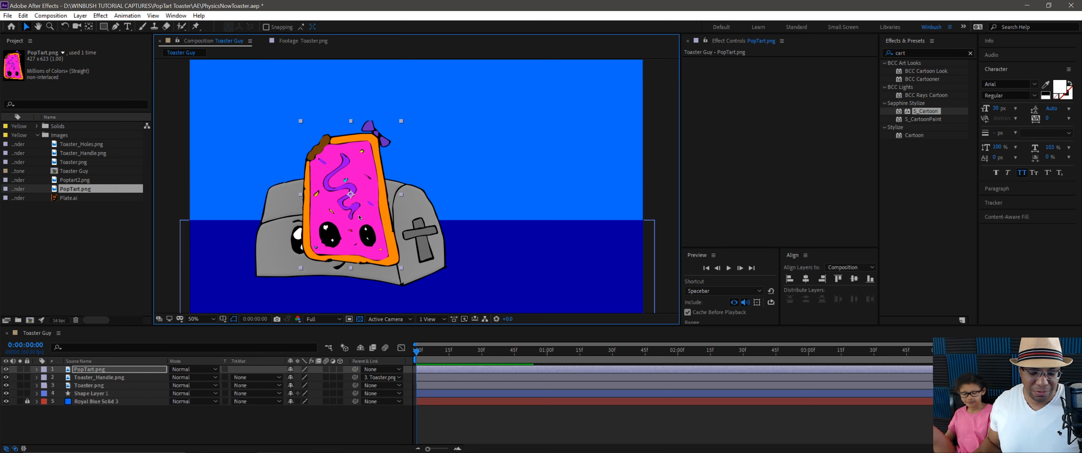
Scale the PopTart.png layer to 50% and shift it over the toaster's slots
key("s")
left_click_drag(302, 378, 288, 377)
left_click_drag(358, 220, 344, 220)
left_click(301, 376)
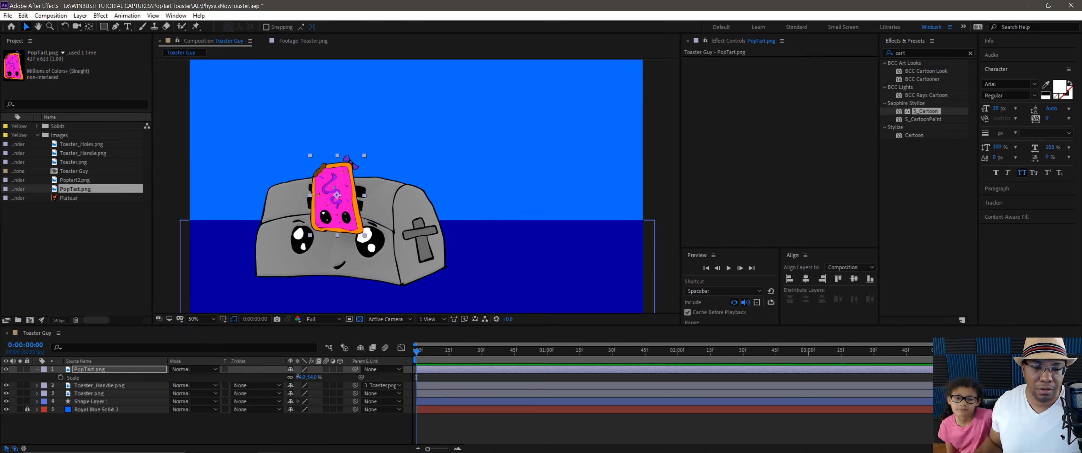
type("50")
key("Return")
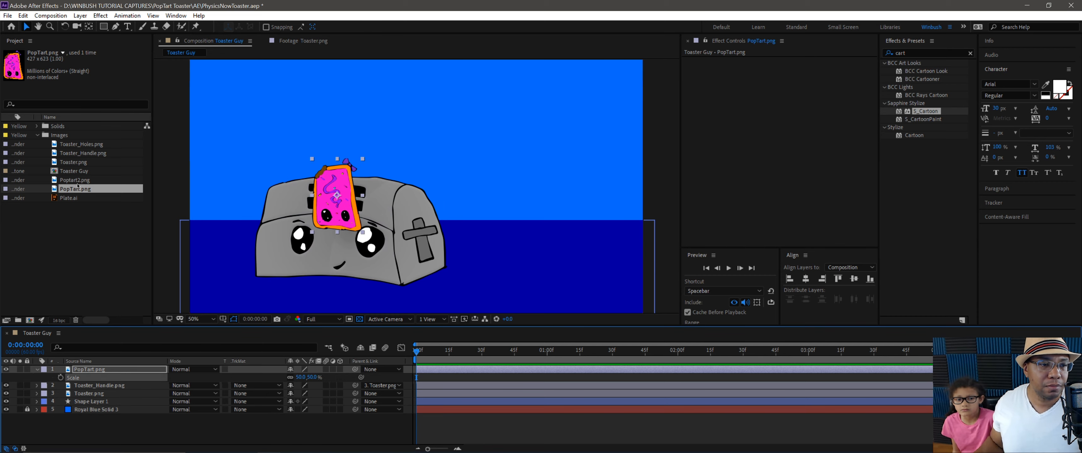
Add Poptart2.png as the top layer, scaled to 20% and placed over the first pop tart
left_click_drag(75, 180, 163, 374)
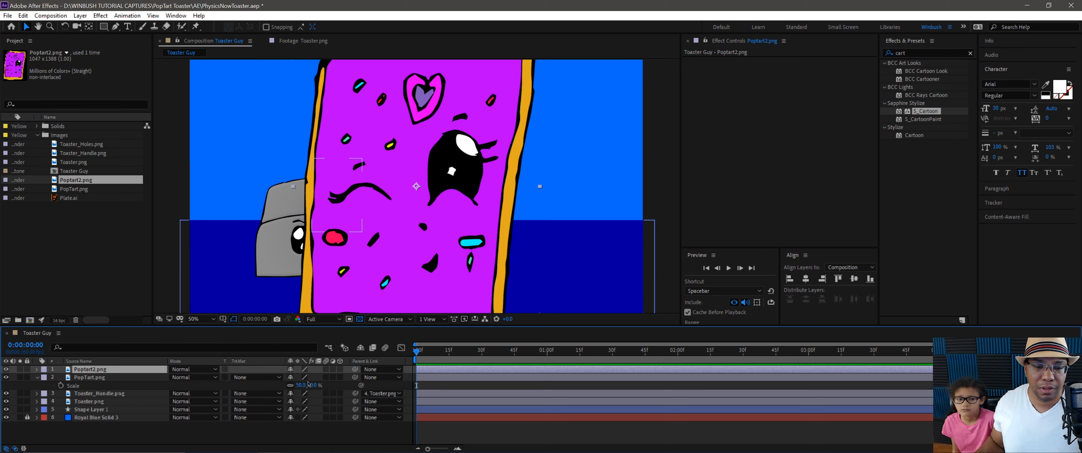
key("s")
left_click_drag(301, 377, 269, 380)
left_click_drag(420, 206, 341, 213)
left_click_drag(301, 377, 297, 376)
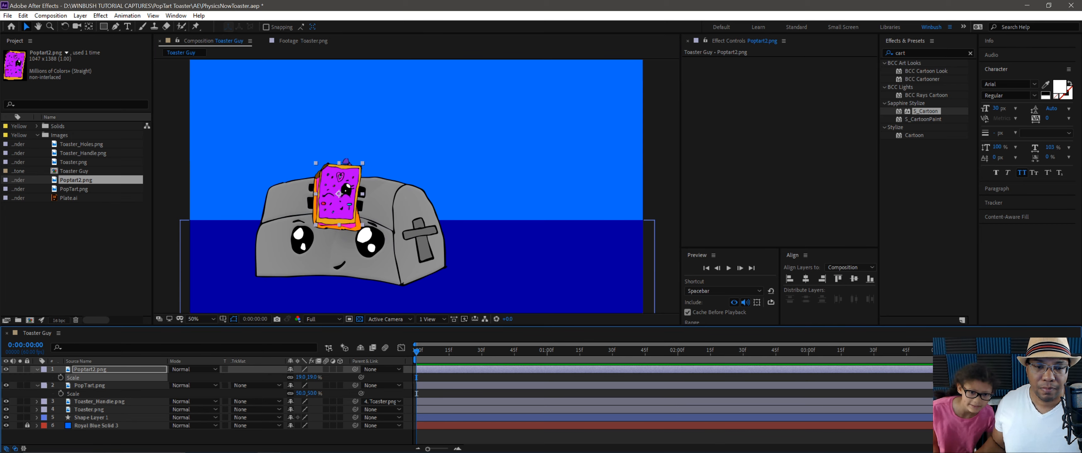
left_click(301, 377)
type("20")
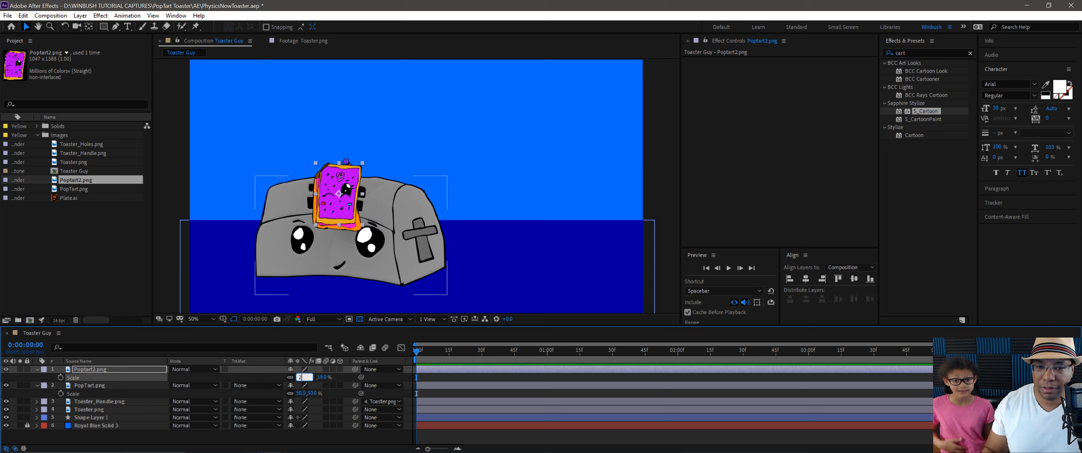
key("Return")
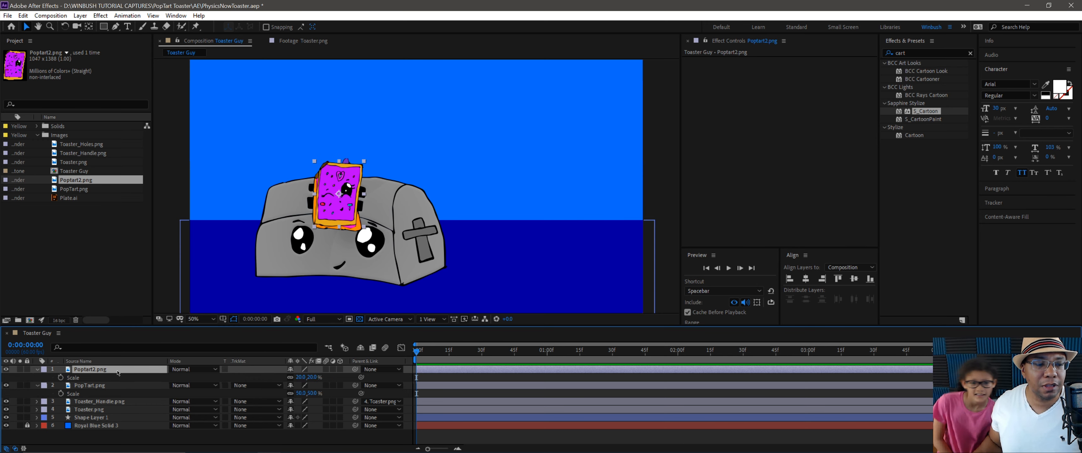
Hide the Poptart2.png layer and collapse the scale properties of both pop tart layers
left_click(6, 369)
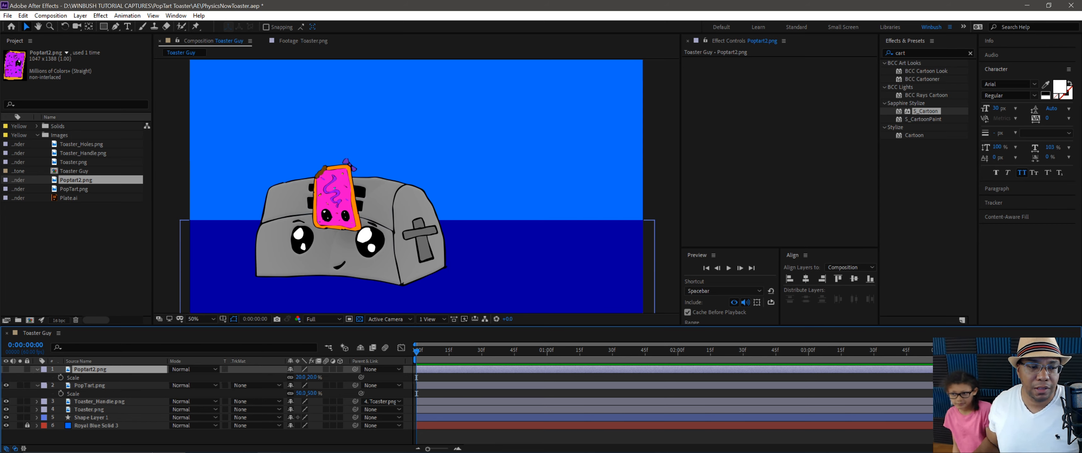
left_click(269, 437)
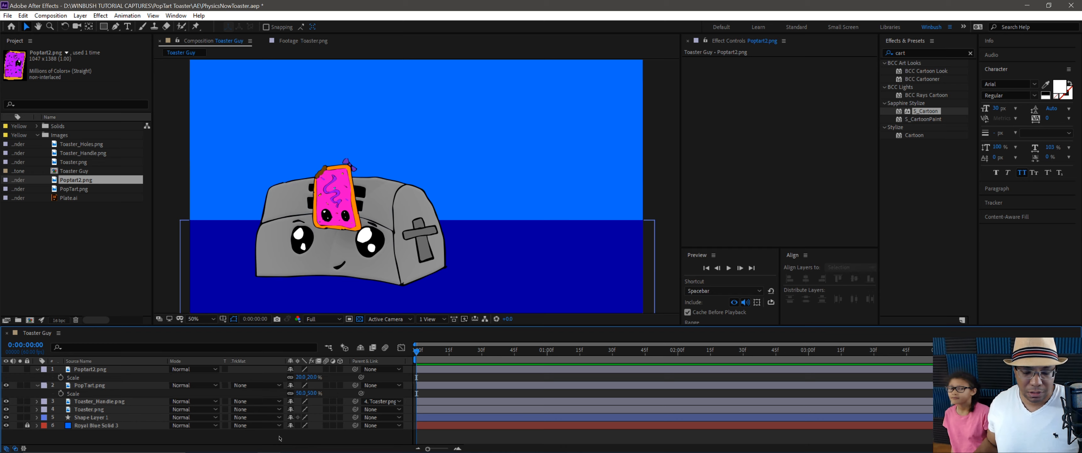
key("u")
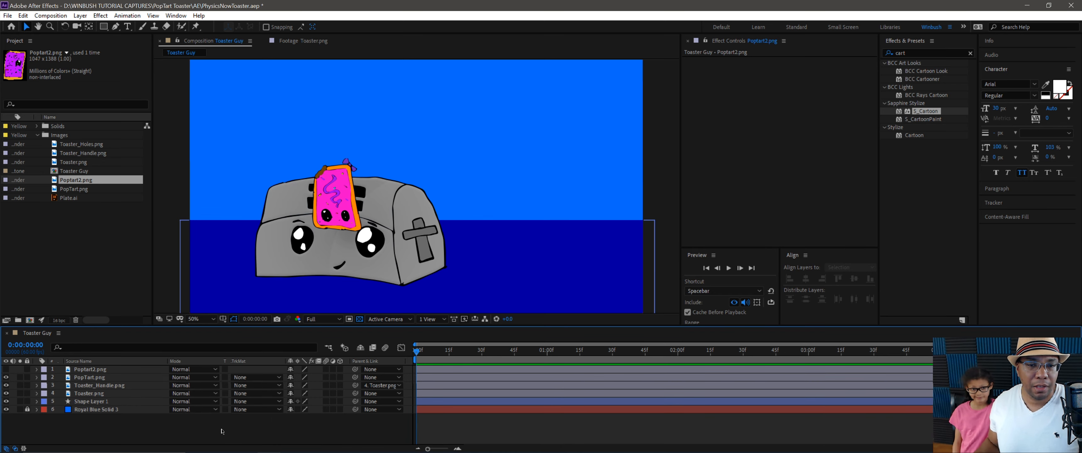
Create a white FFFFFF solid layer at the composition's 1920 x 1080 size
right_click(185, 422)
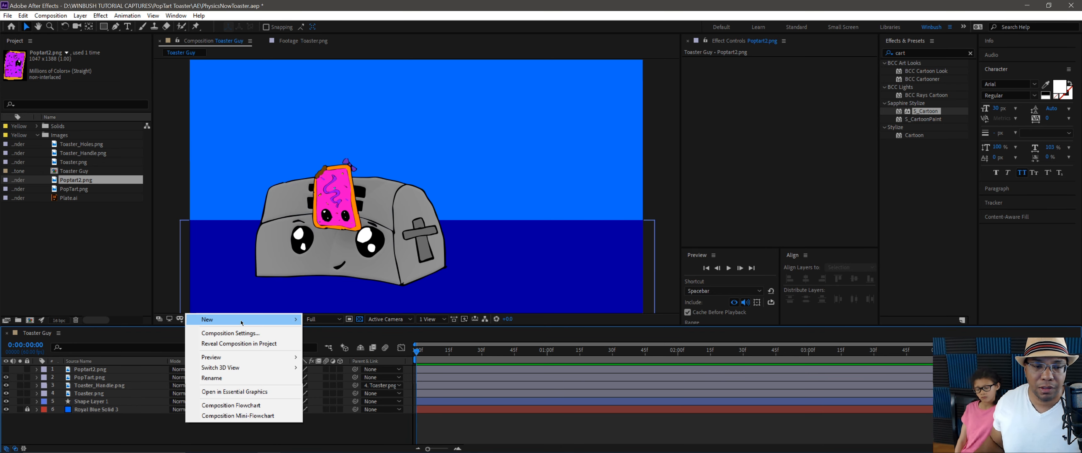
mouse_move(242, 323)
left_click(348, 330)
left_click(541, 239)
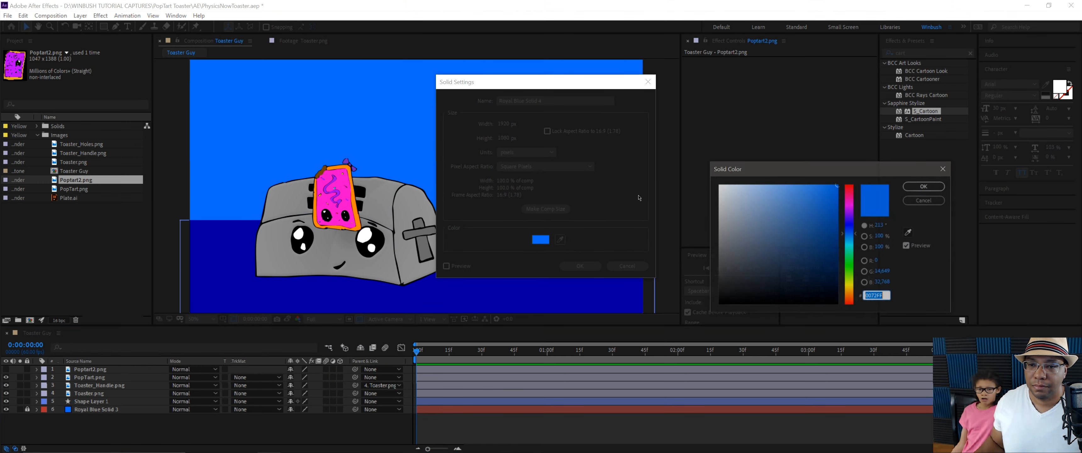
type("ffffff")
key("Return")
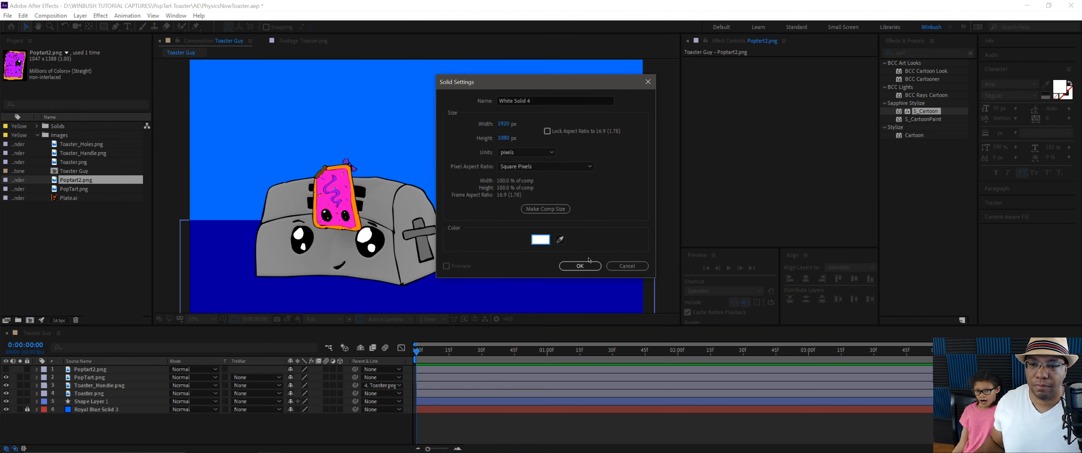
left_click(582, 266)
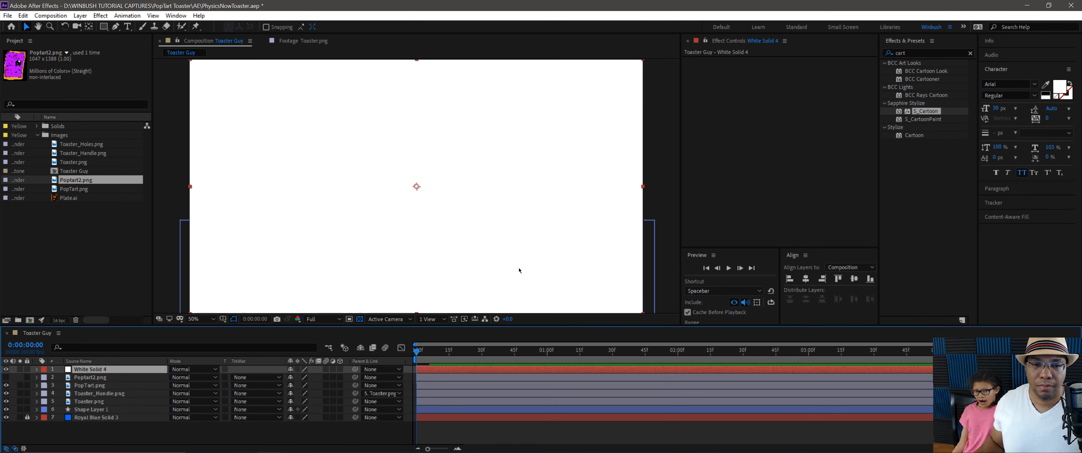
Hide the white solid and the PopTart.png layer so the toaster's slots are exposed
left_click(6, 369)
scroll(437, 210, "up", 2)
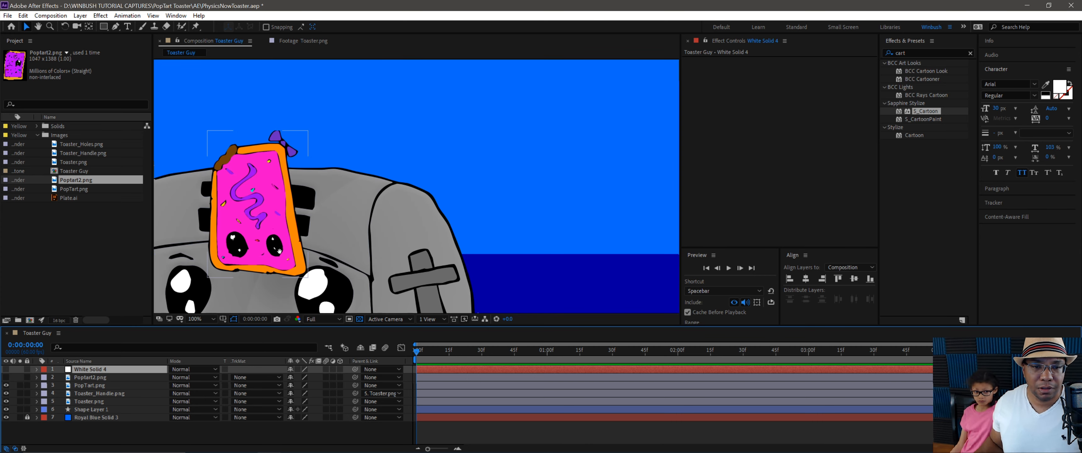
left_click_drag(279, 251, 388, 219)
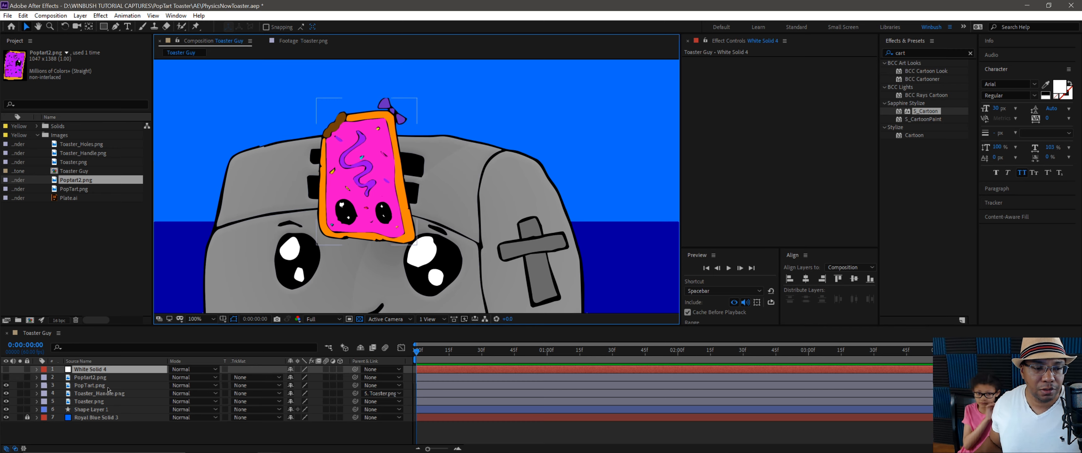
left_click(89, 385)
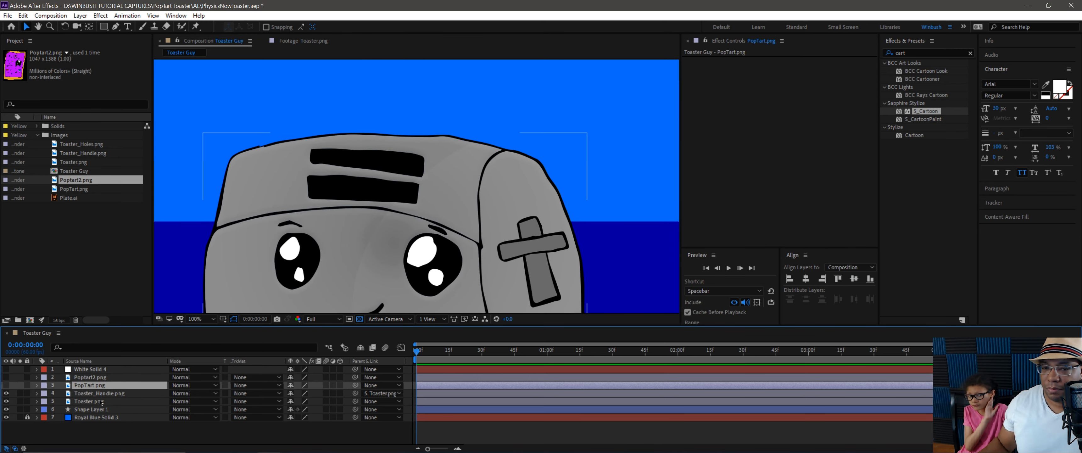
Start a Pen mask on the white solid, tracing the lower slot from its left end along its bottom edge to its right end
left_click(86, 370)
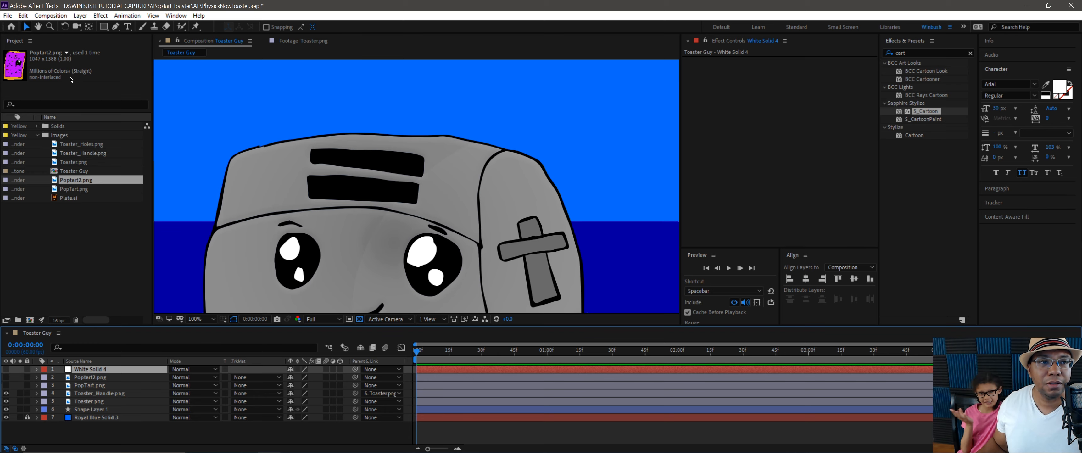
key("g")
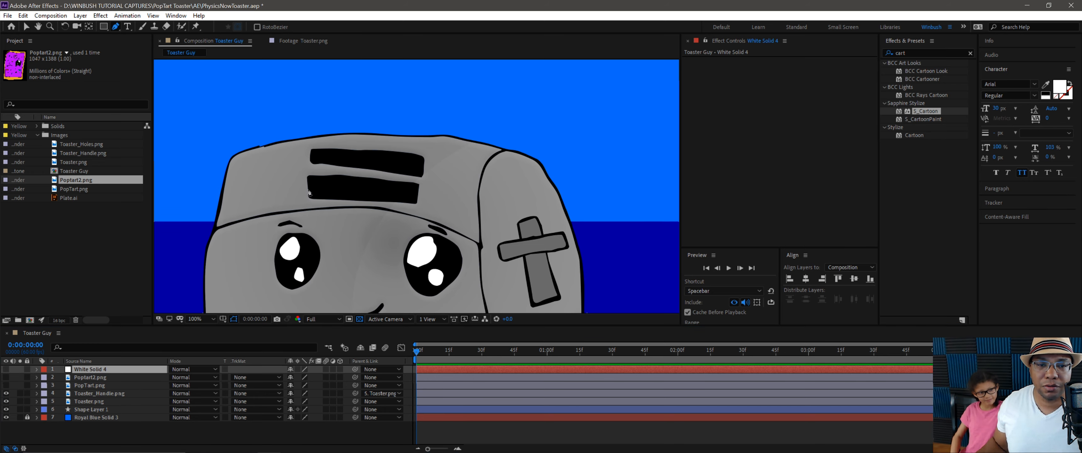
scroll(310, 192, "up", 1)
left_click_drag(289, 199, 400, 187)
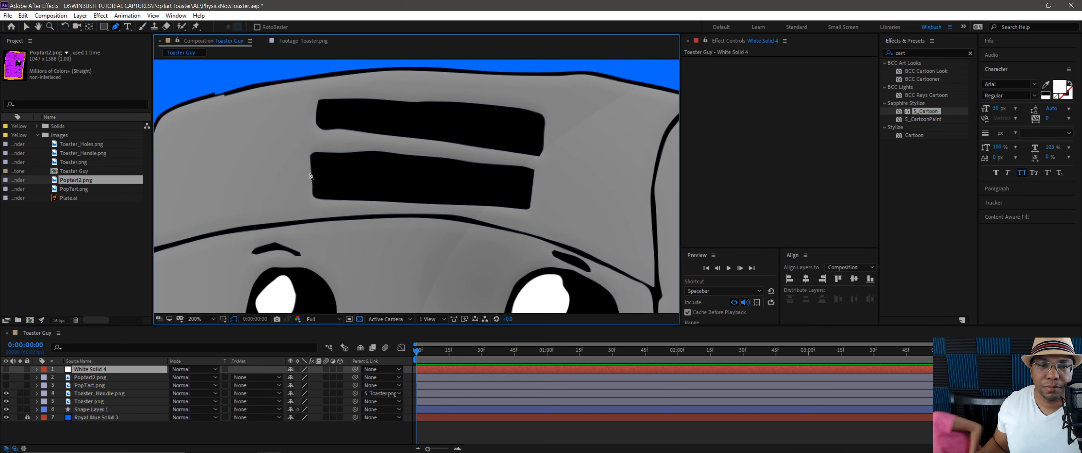
left_click(311, 171)
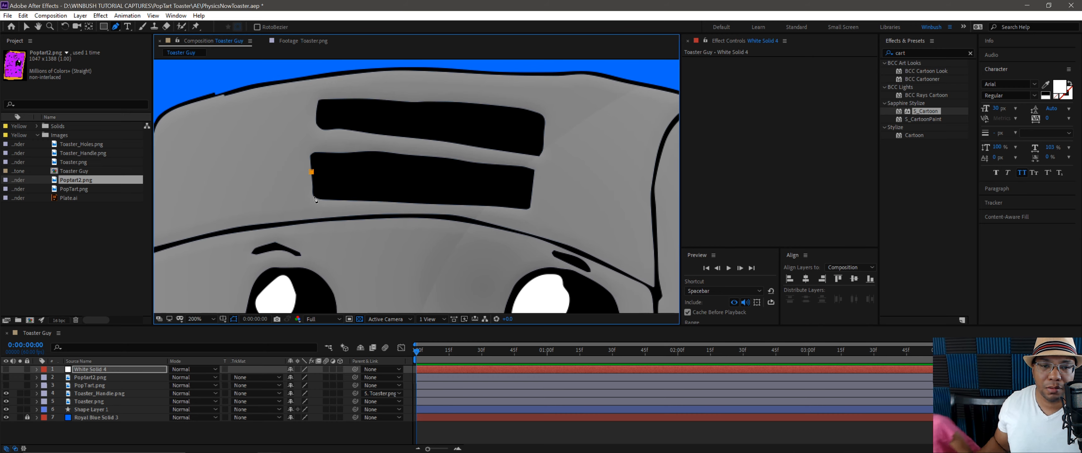
left_click_drag(314, 195, 326, 202)
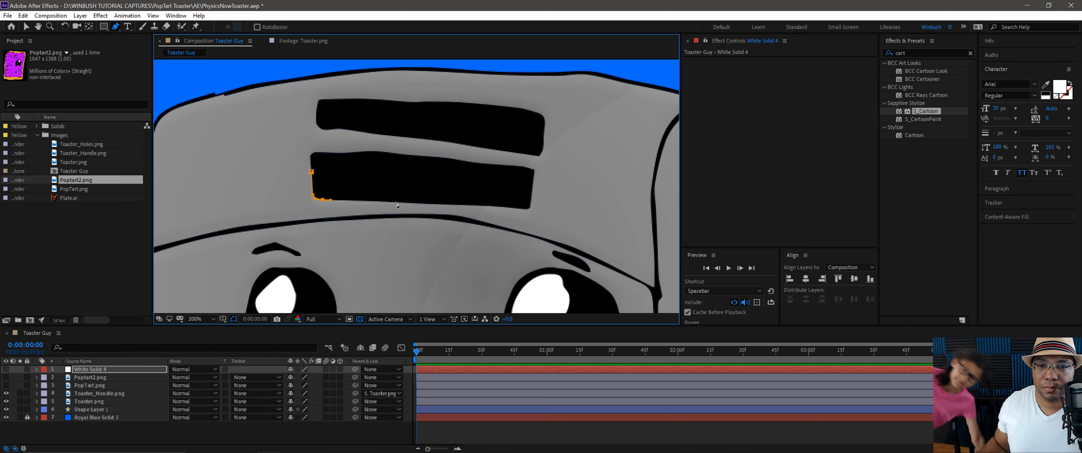
left_click_drag(398, 203, 409, 202)
left_click_drag(502, 207, 535, 196)
left_click(532, 187)
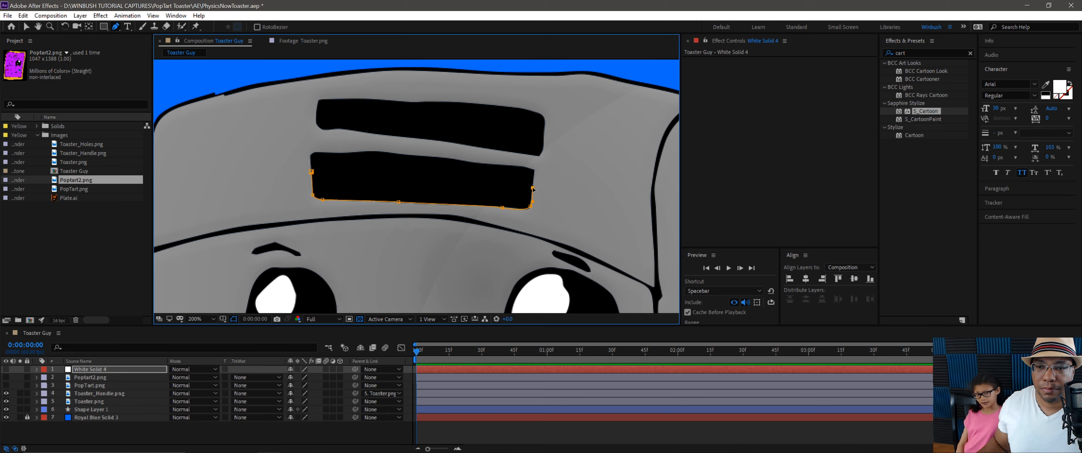
Continue the white solid's mask down across the toaster's face to below its base and close it at the lower slot's left end
key("comma")
left_click_drag(553, 272, 563, 344)
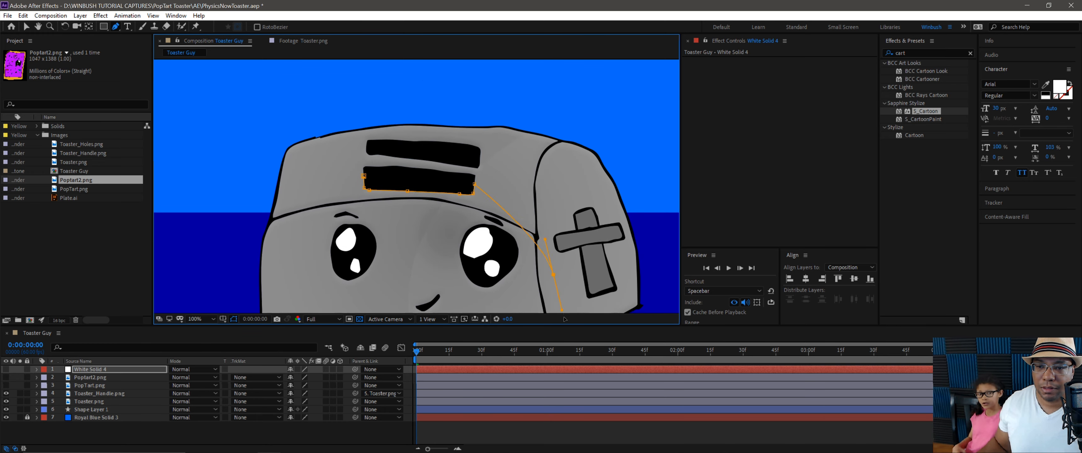
scroll(552, 269, "down", 5)
left_click_drag(551, 266, 549, 277)
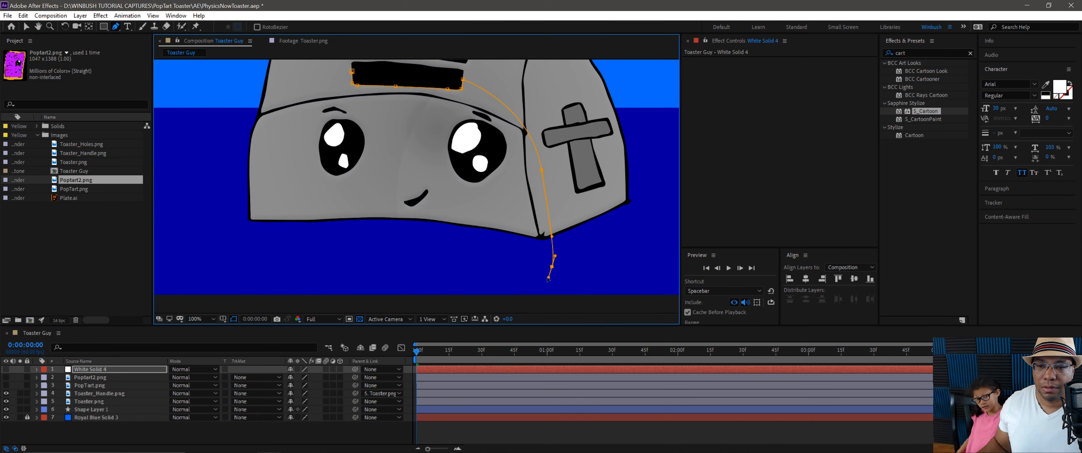
left_click_drag(295, 265, 290, 284)
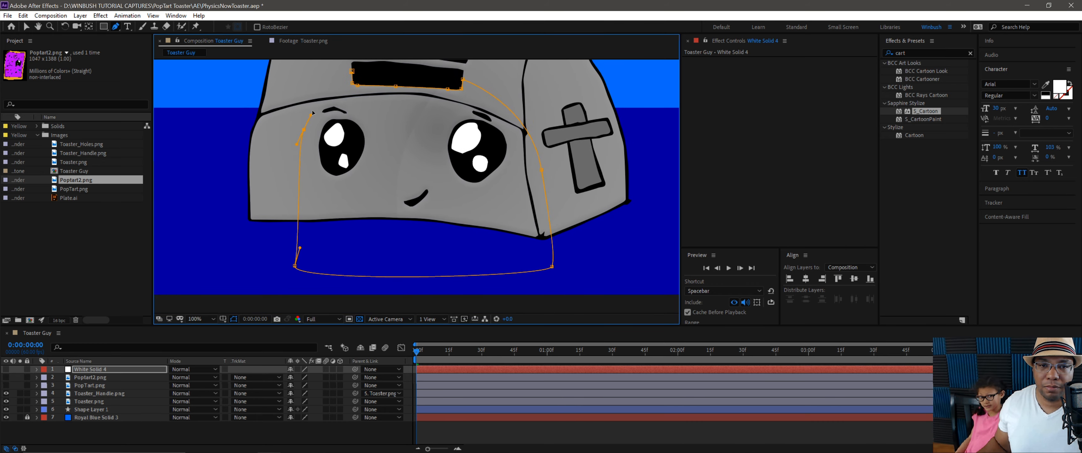
left_click(352, 72)
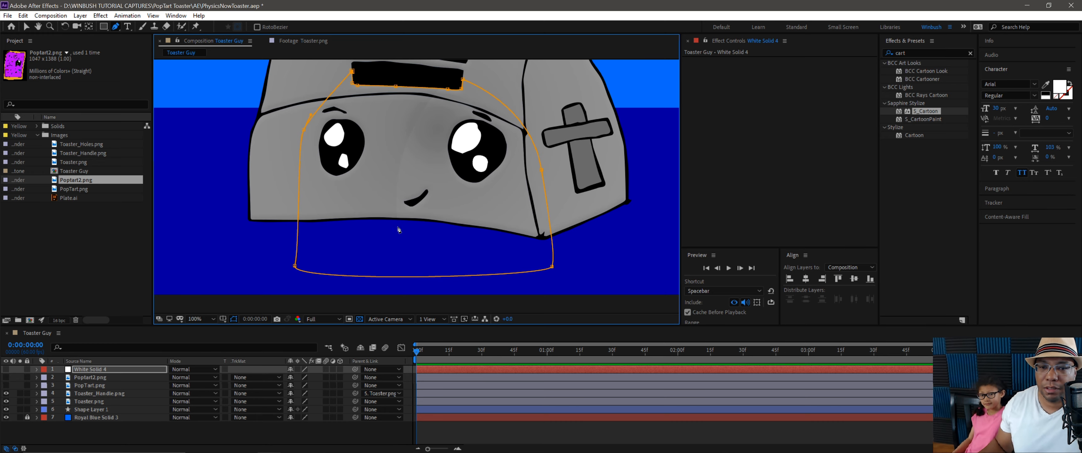
left_click_drag(388, 126, 389, 156)
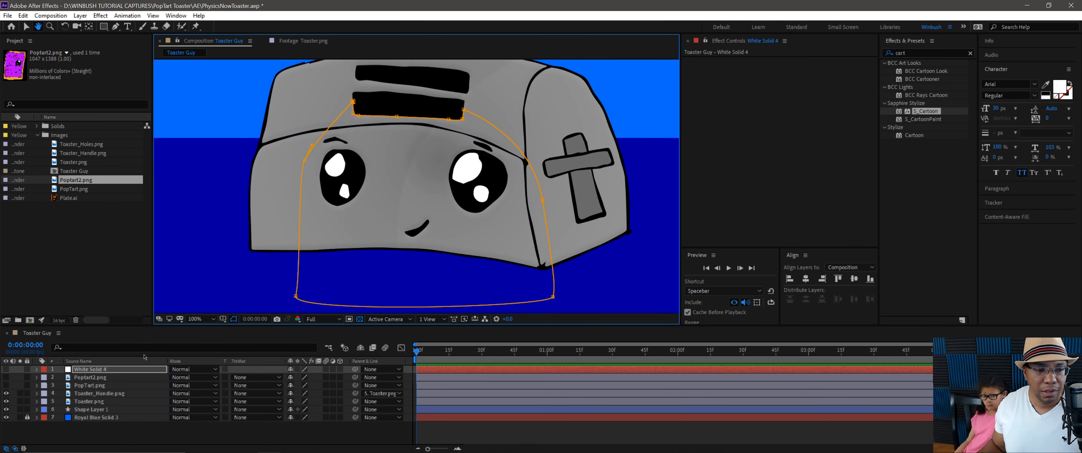
left_click(95, 371)
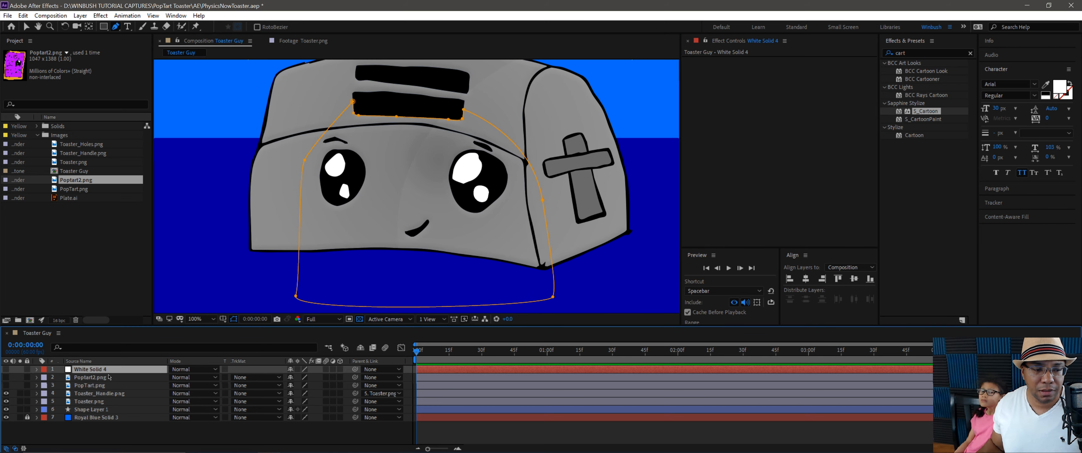
Place the white solid directly above the PopTart.png layer and give both layers an orange label
left_click_drag(99, 371, 101, 381)
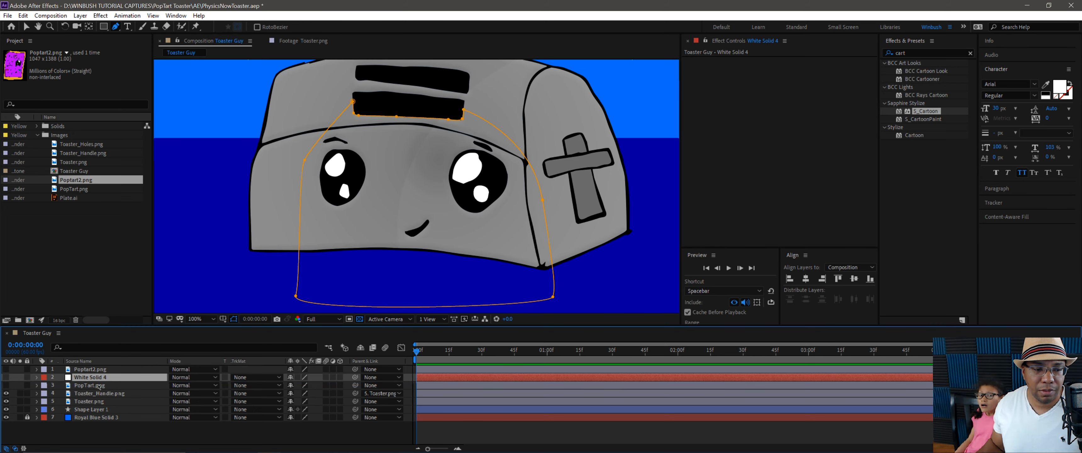
left_click(104, 385)
left_click(95, 378, "ctrl")
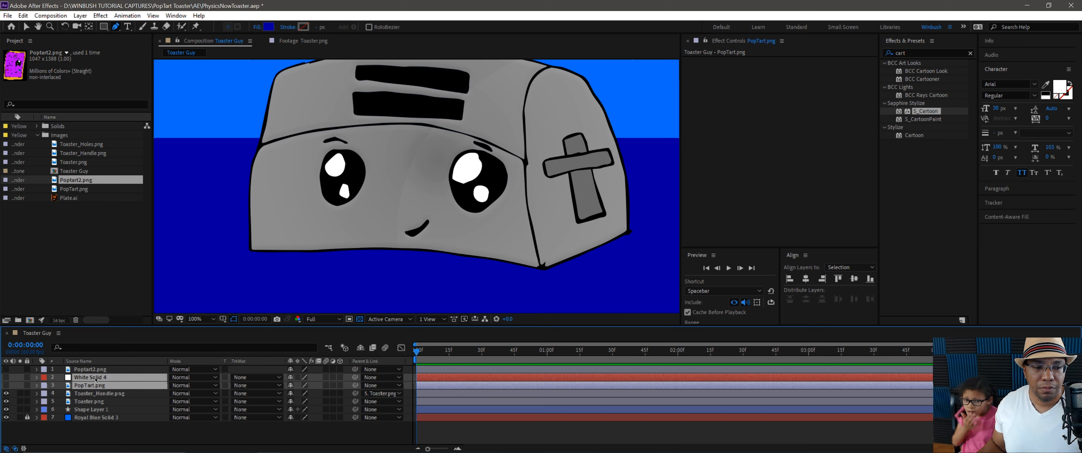
left_click(43, 385)
left_click(88, 333)
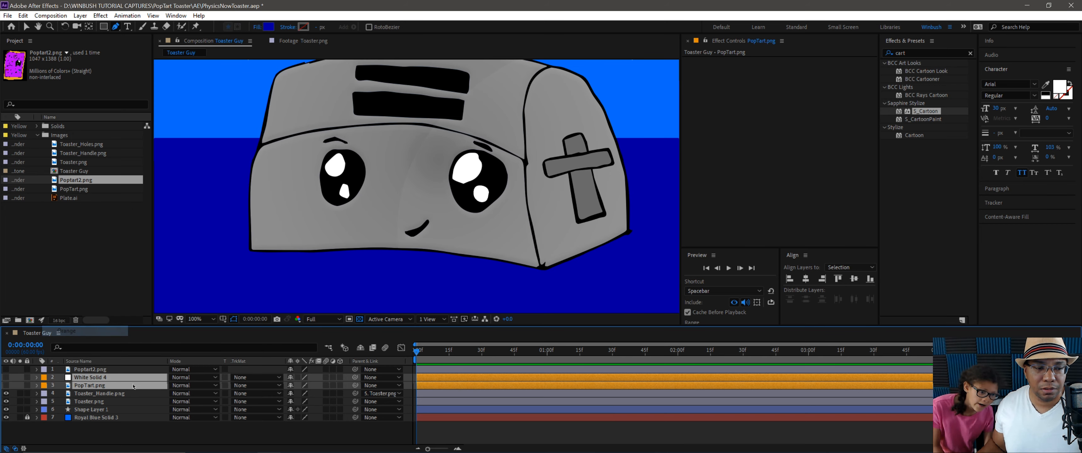
Show PopTart.png, bring its lower part into view and set its track matte to Alpha Inverted Matte "White Solid 4"
left_click(111, 386)
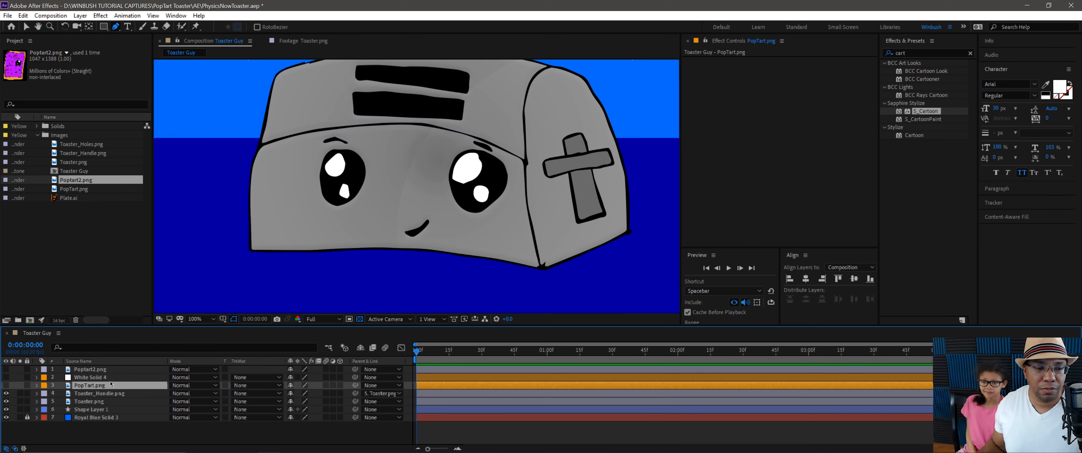
left_click(6, 385)
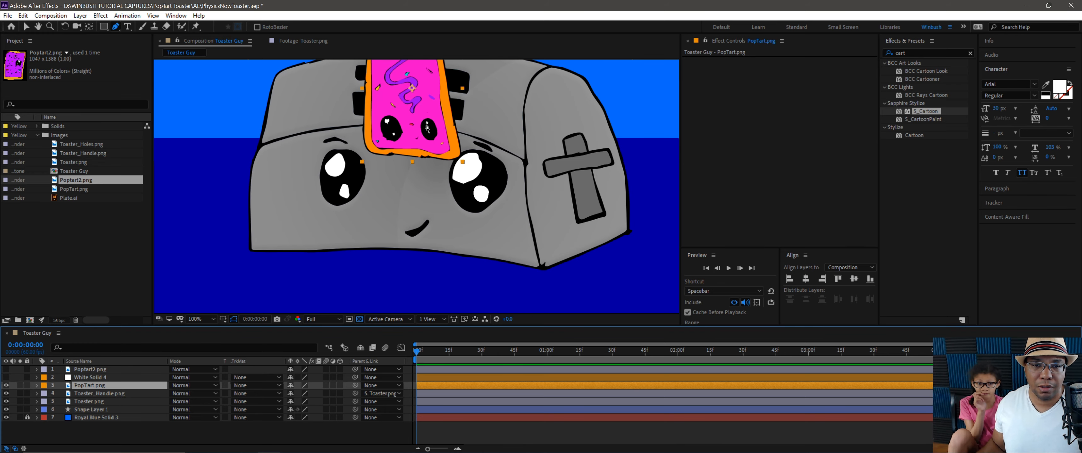
left_click_drag(428, 138, 426, 200)
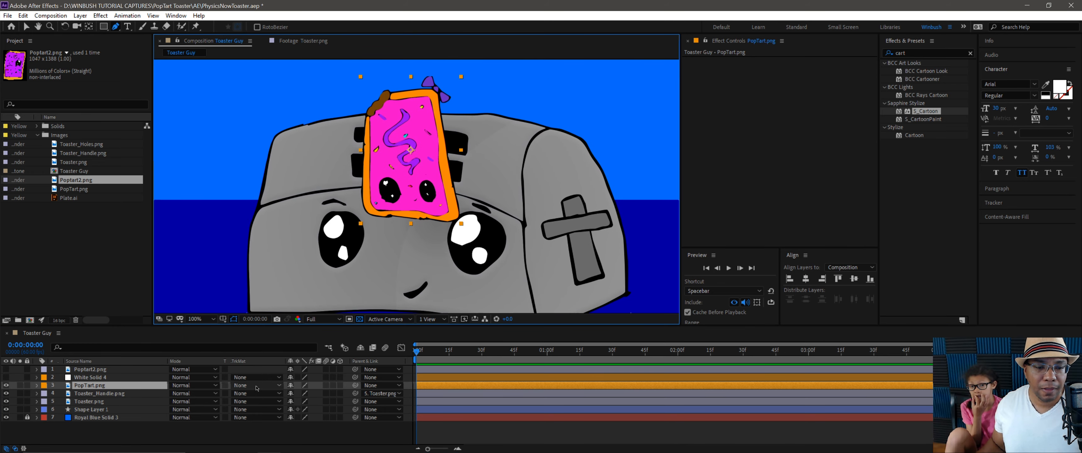
left_click(241, 385)
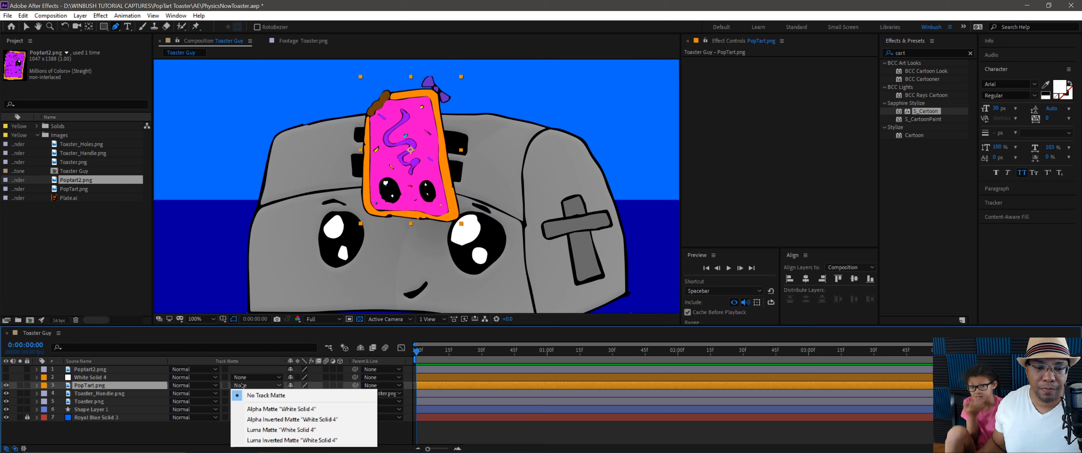
left_click(294, 420)
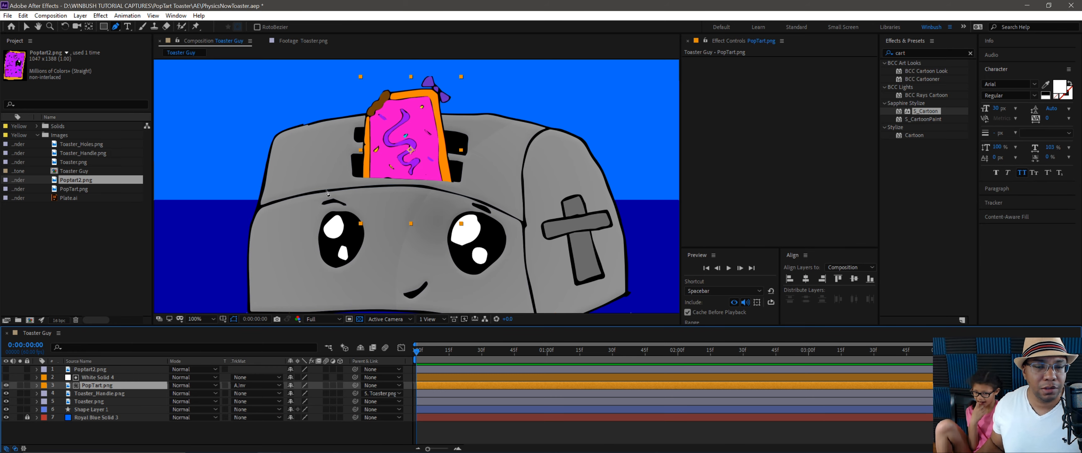
Refine White Solid 4's mask by adjusting the path along the lower slot's bottom edge near its right end
left_click(84, 379)
scroll(433, 202, "up", 1)
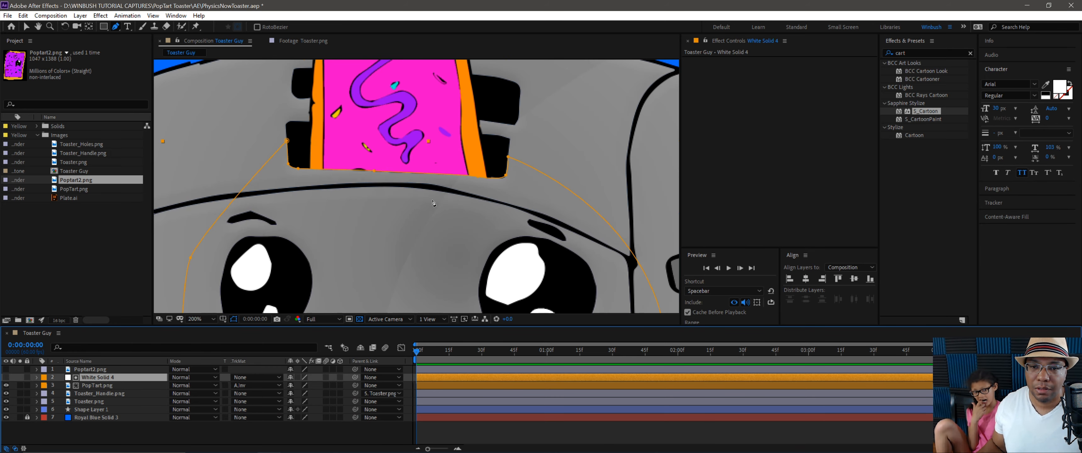
left_click(478, 178)
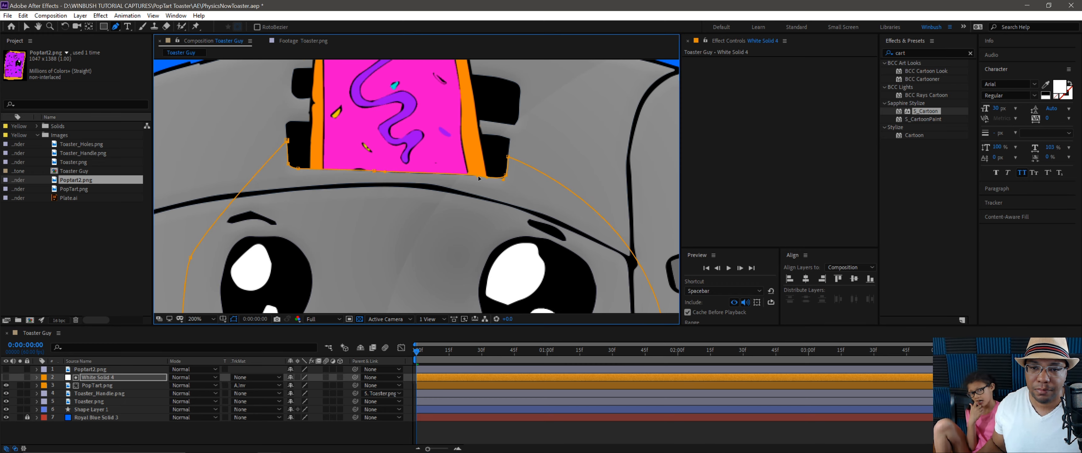
scroll(479, 178, "down", 4)
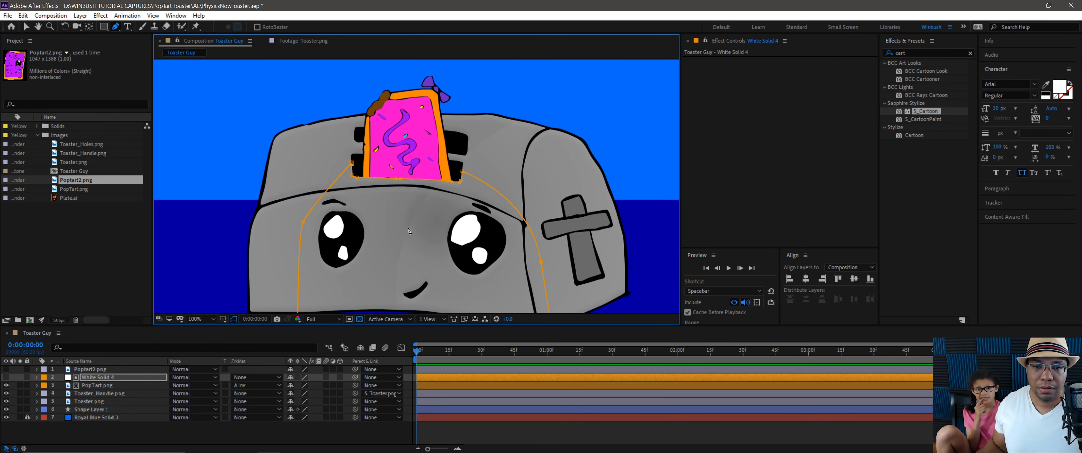
left_click_drag(421, 213, 425, 177)
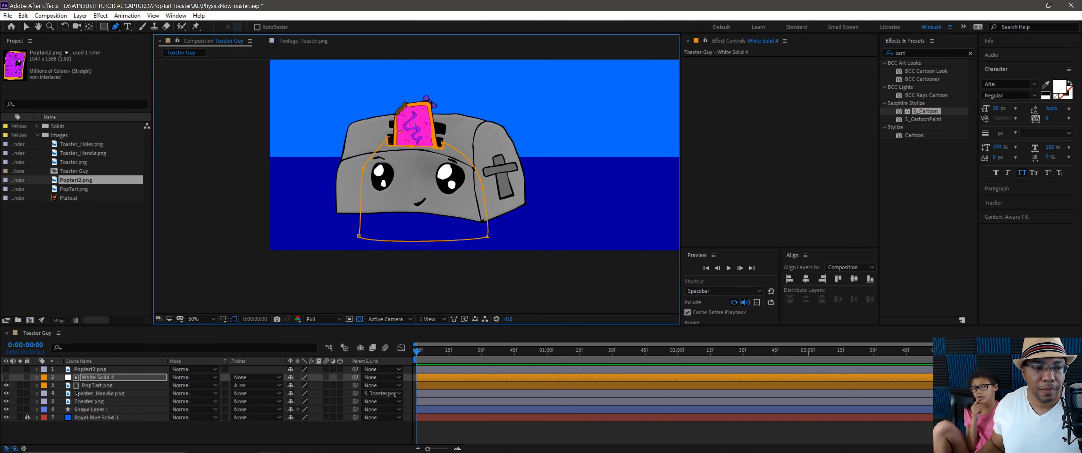
Move PopTart.png straight down behind the toaster's face until it is hidden below the lower slot
left_click(99, 386)
key("v")
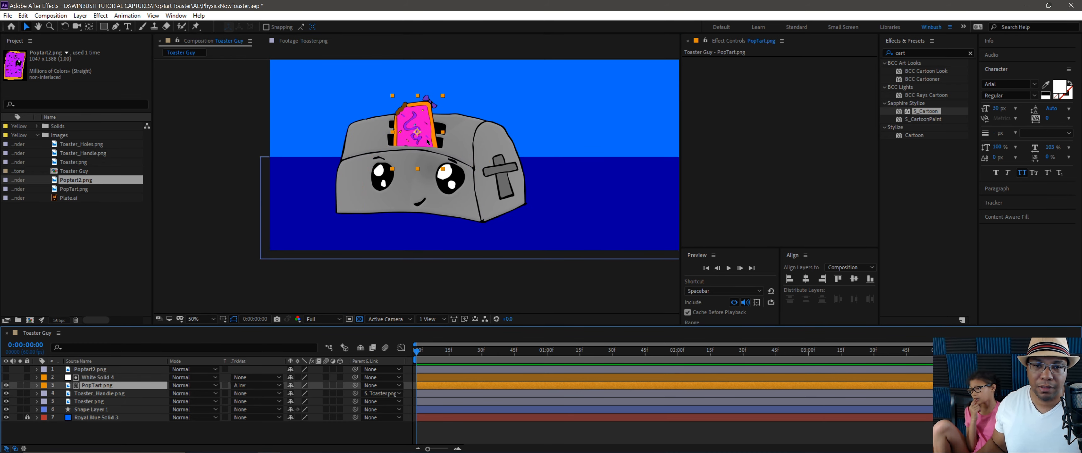
left_click_drag(428, 143, 429, 194)
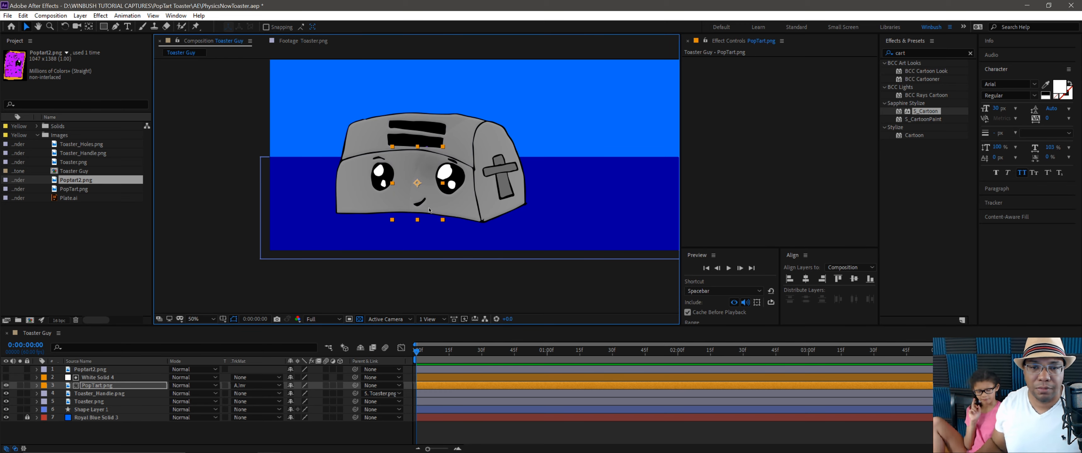
Create a second white solid at 1920 x 1080 above Poptart2.png and hide it
left_click(100, 377)
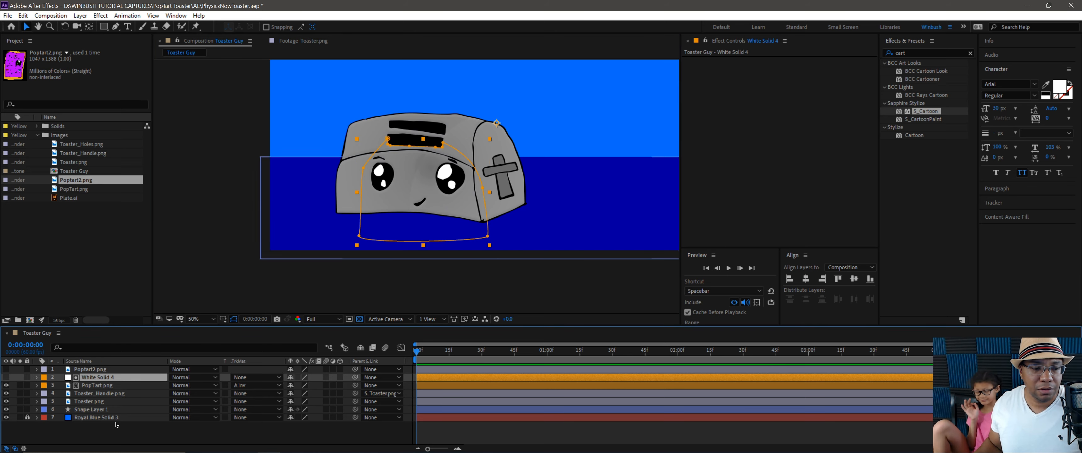
left_click(116, 432)
left_click(89, 370)
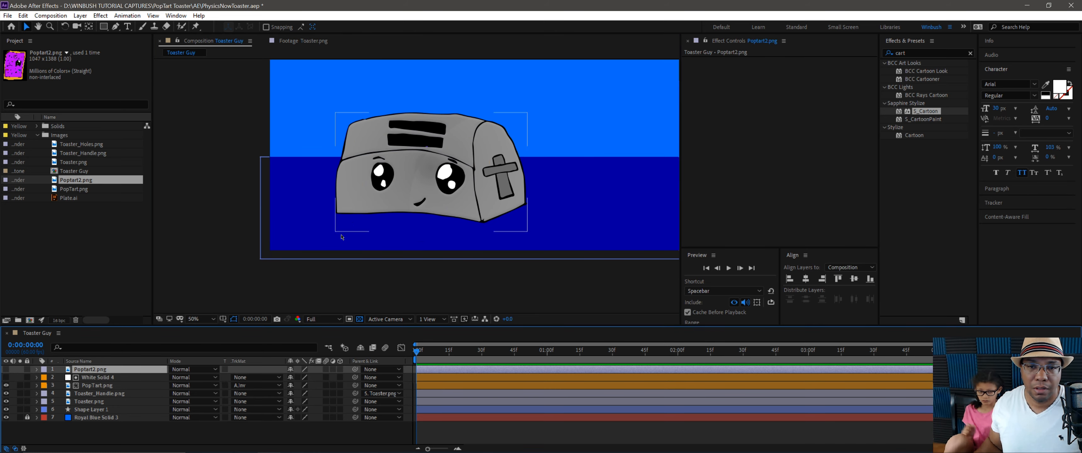
left_click(165, 436)
right_click(164, 436)
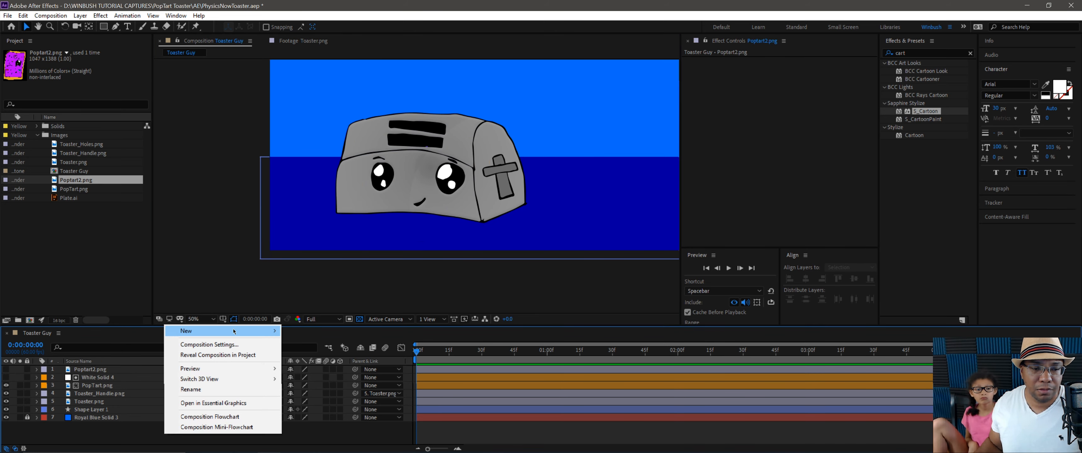
mouse_move(233, 329)
left_click(324, 354)
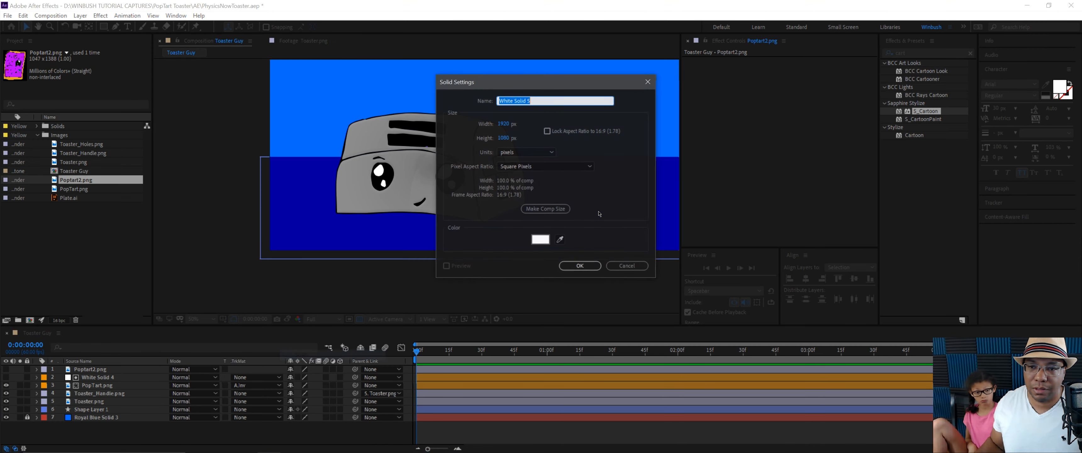
left_click(580, 266)
left_click(6, 369)
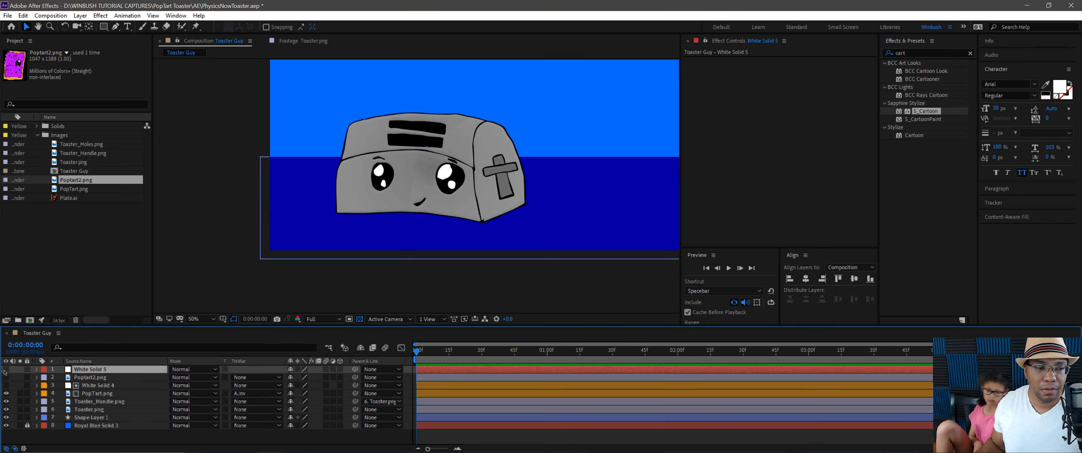
Start a Pen mask on White Solid 5, tracing the upper slot from its left end along its bottom edge to its right end
scroll(464, 133, "up", 2)
scroll(389, 185, "up", 2)
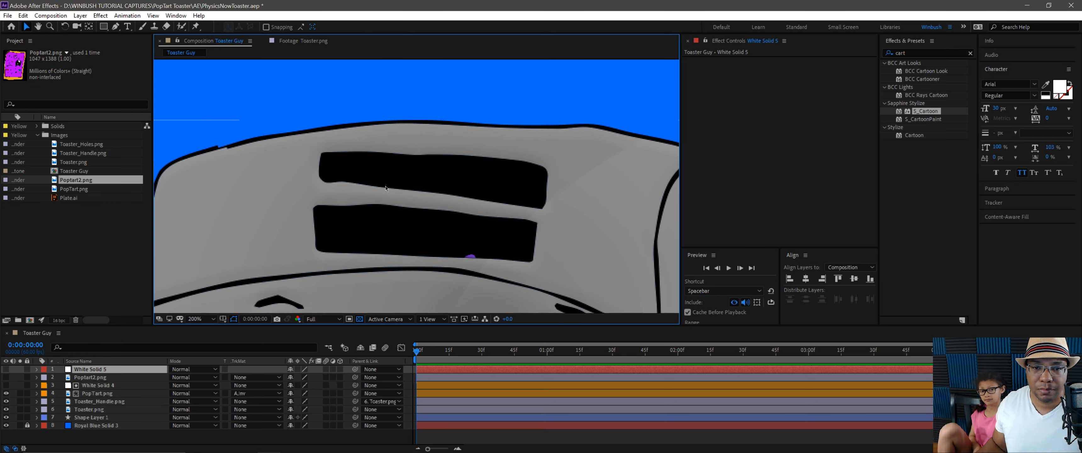
left_click(115, 27)
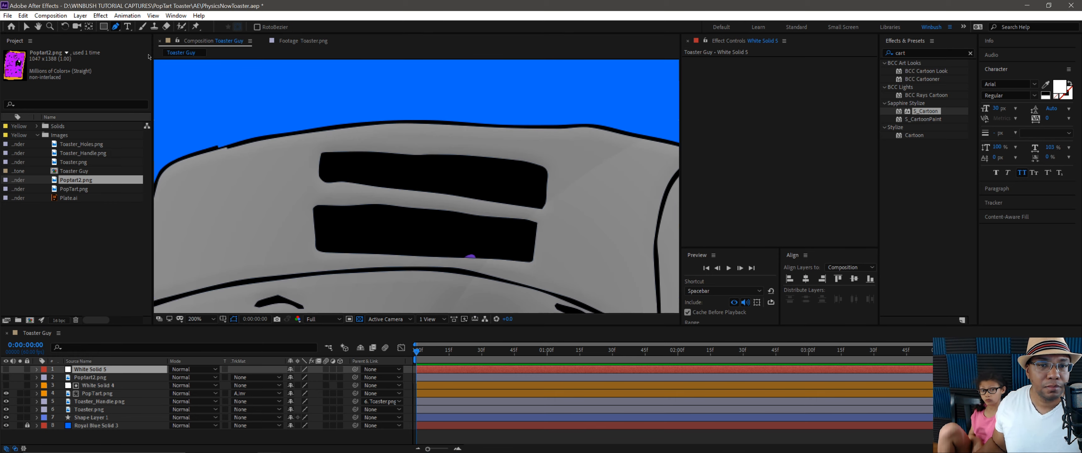
left_click(319, 165)
left_click(319, 177)
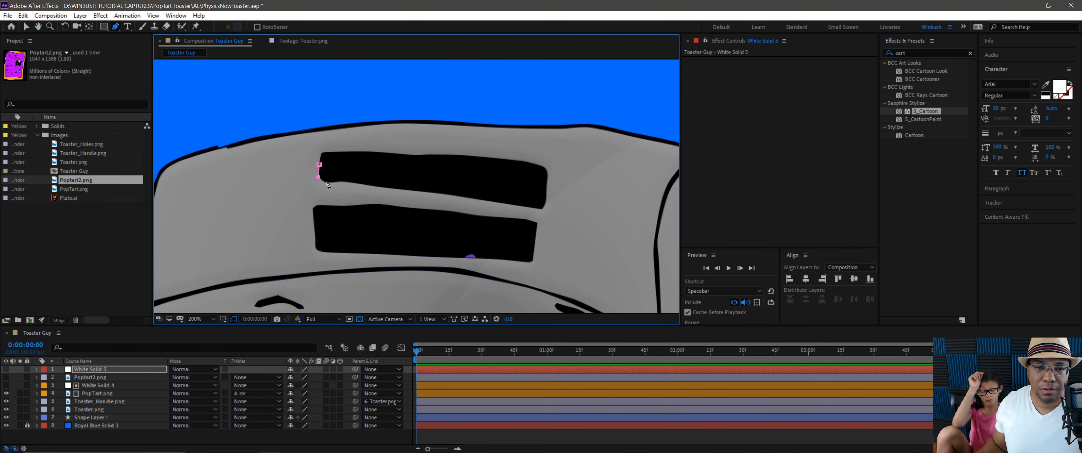
left_click_drag(331, 182, 432, 191)
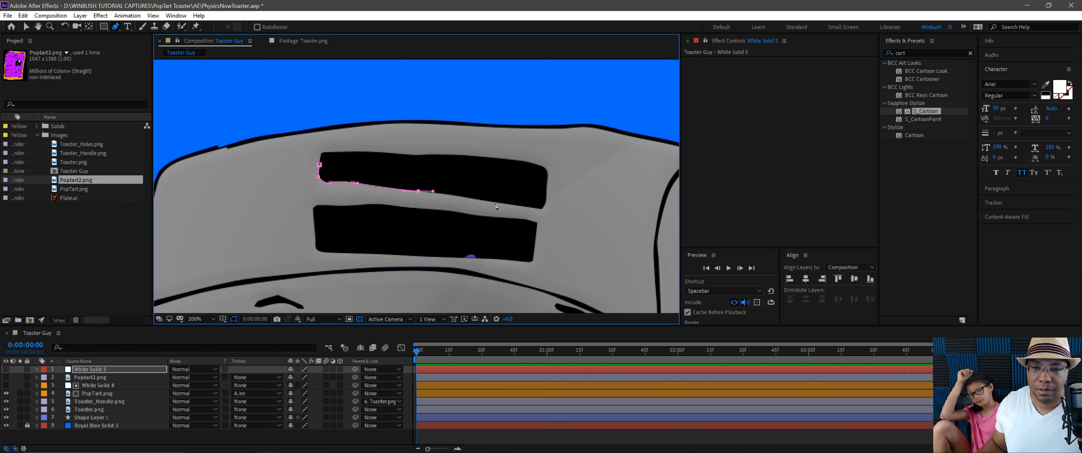
left_click_drag(493, 202, 548, 184)
key("comma")
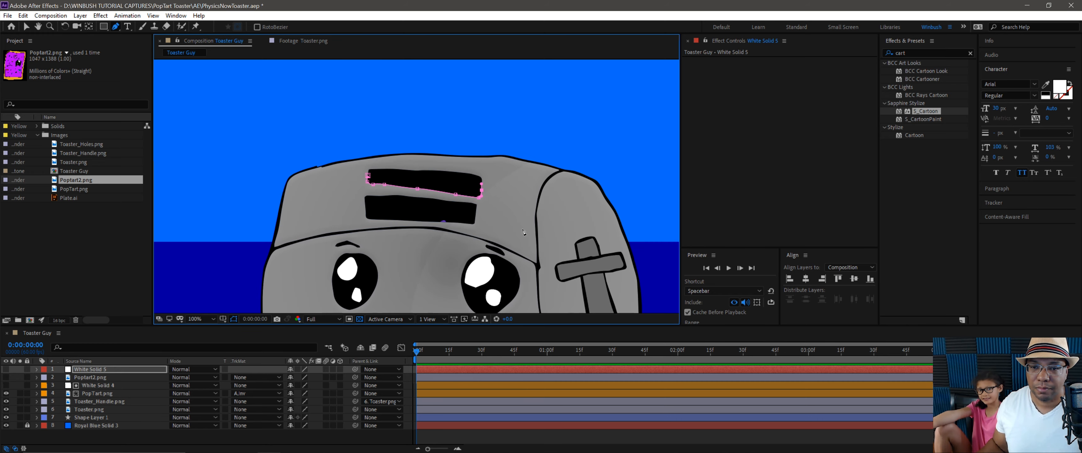
Continue White Solid 5's mask down across the toaster's face to below its base and close it at the upper slot's left end
left_click_drag(522, 230, 521, 155)
left_click_drag(557, 280, 555, 309)
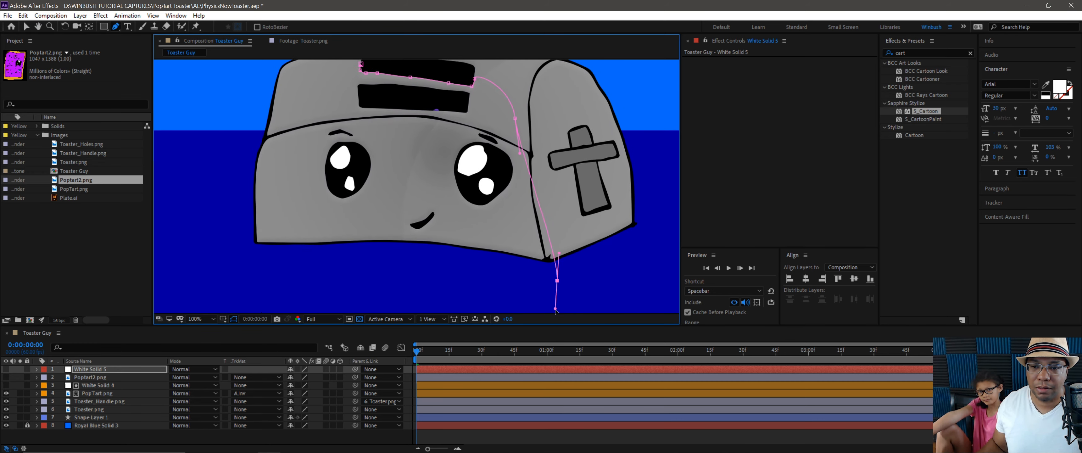
key("comma")
left_click_drag(366, 235, 365, 220)
left_click_drag(362, 152, 366, 150)
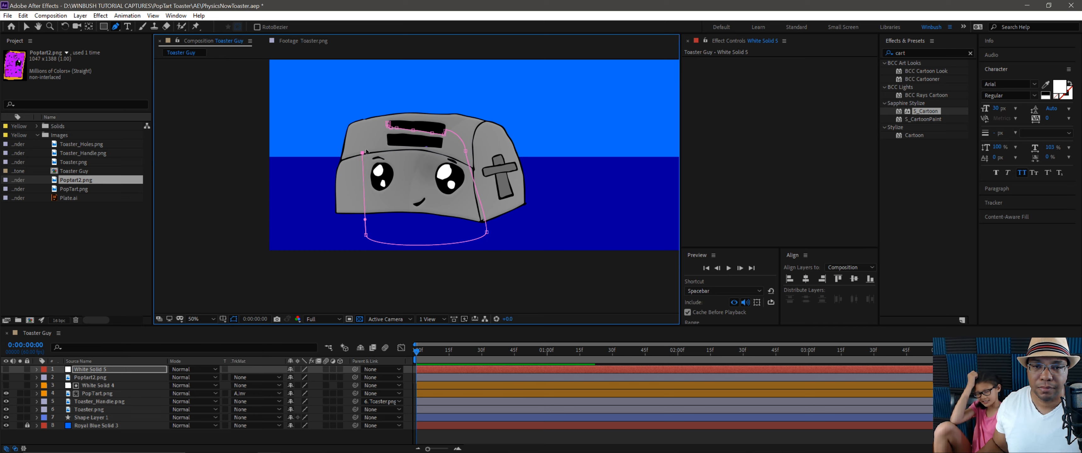
left_click_drag(388, 123, 374, 141)
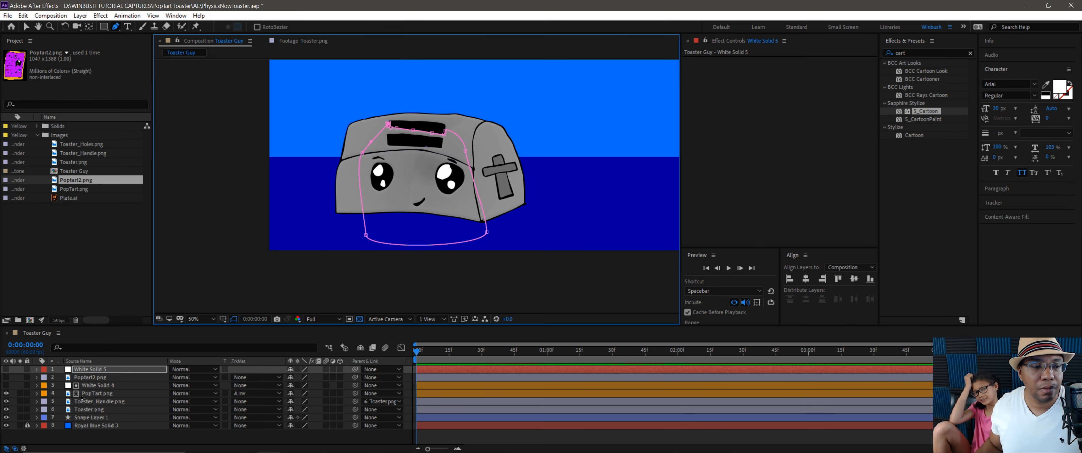
Nudge PopTart.png slightly down so that no part of it shows at the lower slot's edge
left_click(110, 394)
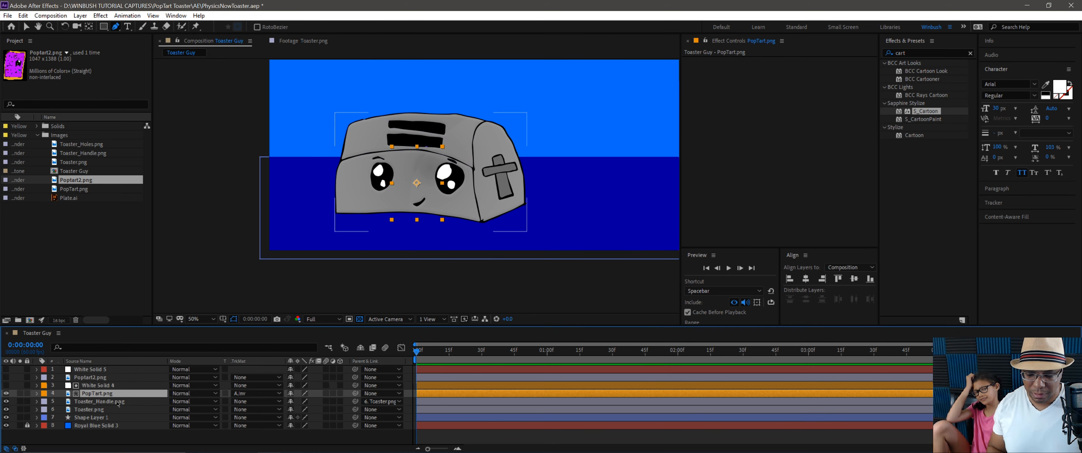
key("v")
key("Return")
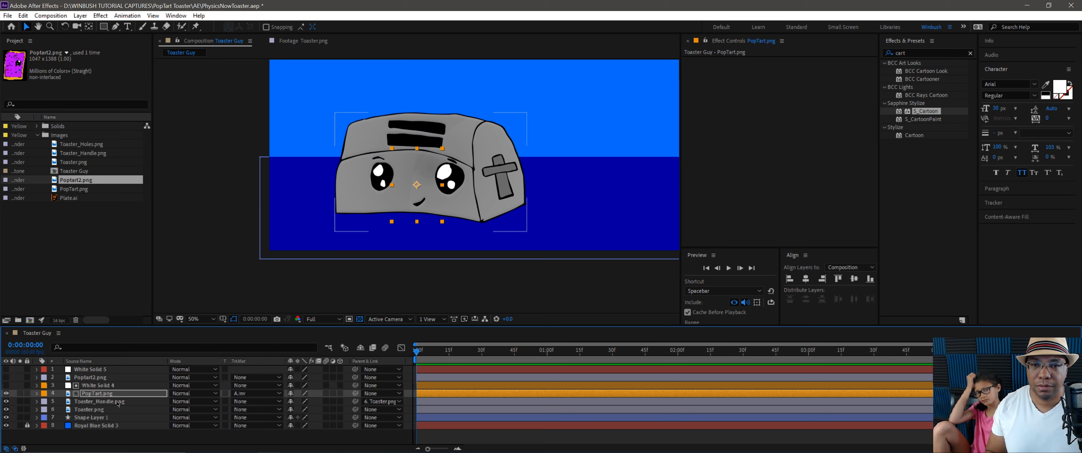
Show Poptart2.png and give it and White Solid 5 a pink label
left_click(95, 377)
left_click(6, 377)
left_click(82, 370, "shift")
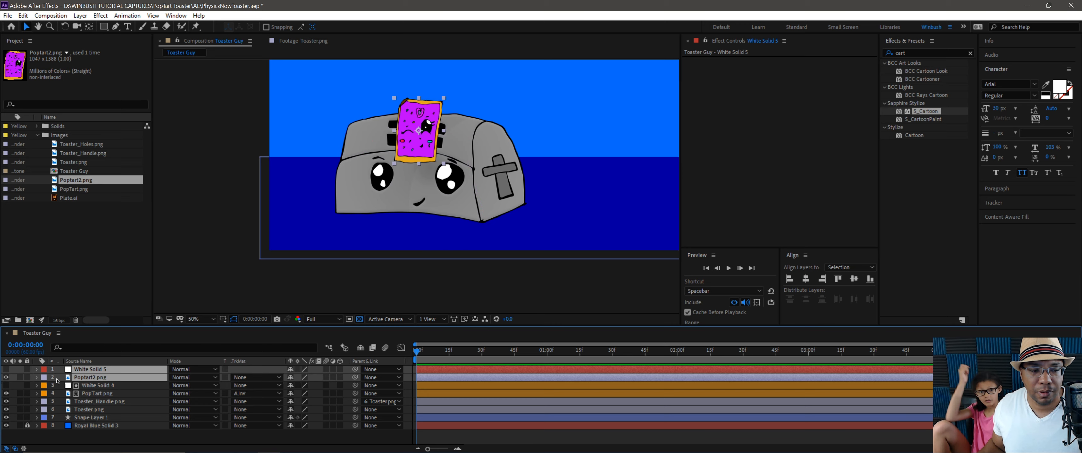
left_click(44, 369)
left_click(82, 343)
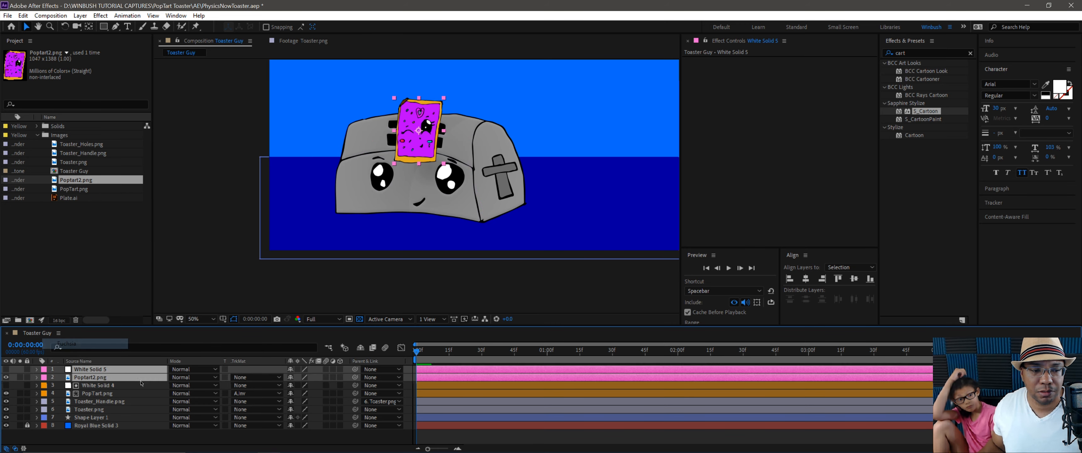
Set Poptart2.png's track matte to Alpha Inverted using White Solid 5
left_click(96, 378)
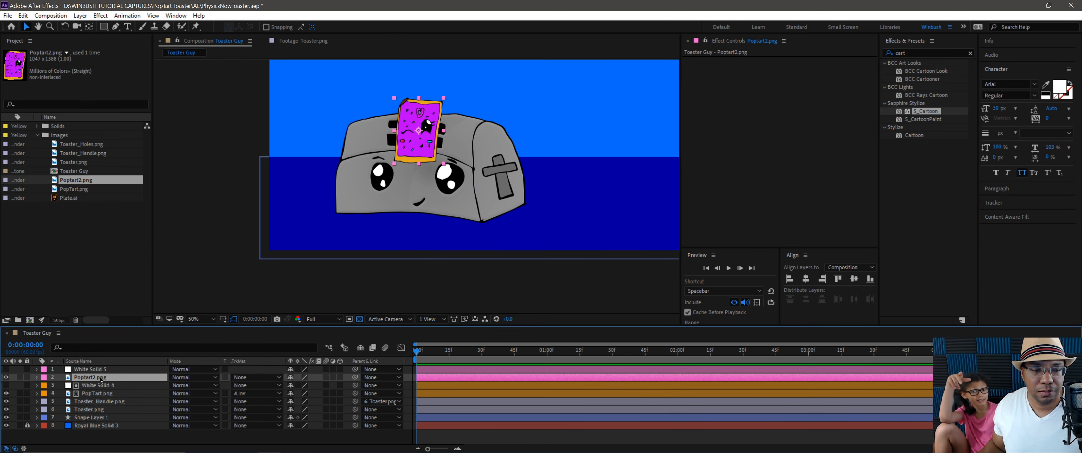
left_click(251, 378)
left_click(270, 411)
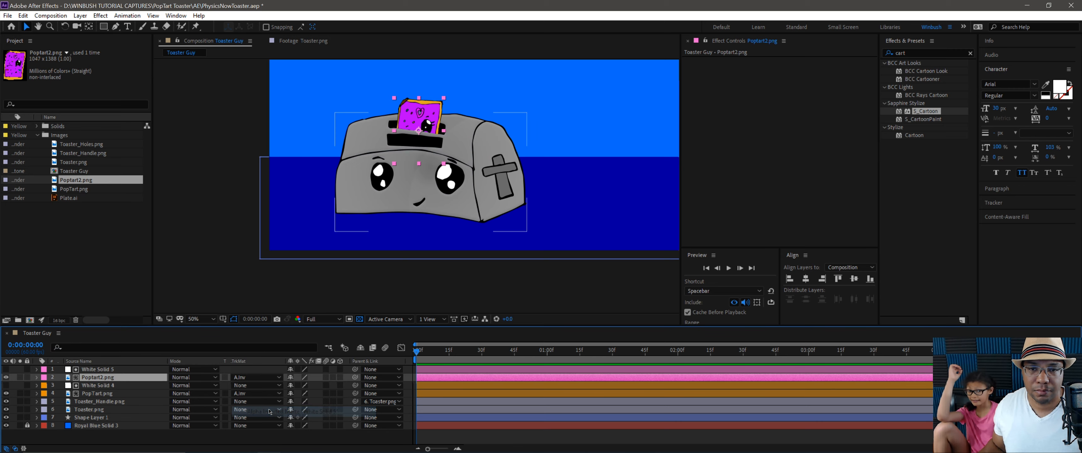
Nudge Poptart2.png down and slightly left until it is fully hidden inside the upper slot
left_click(100, 378)
key("shift+Down")
key("shift+Down")
key("shift+Down")
key("shift+Down")
key("shift+Down")
key("shift+Down")
key("shift+Down")
key("shift+Down")
key("shift+Down")
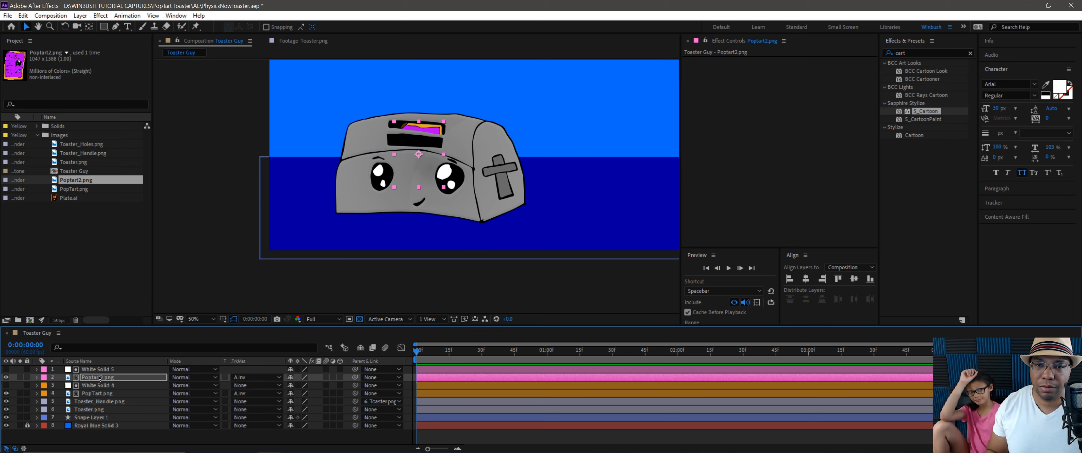
key("shift+Left")
key("shift+Left")
key("shift+Down")
key("shift+Down")
key("shift+Down")
key("shift+Down")
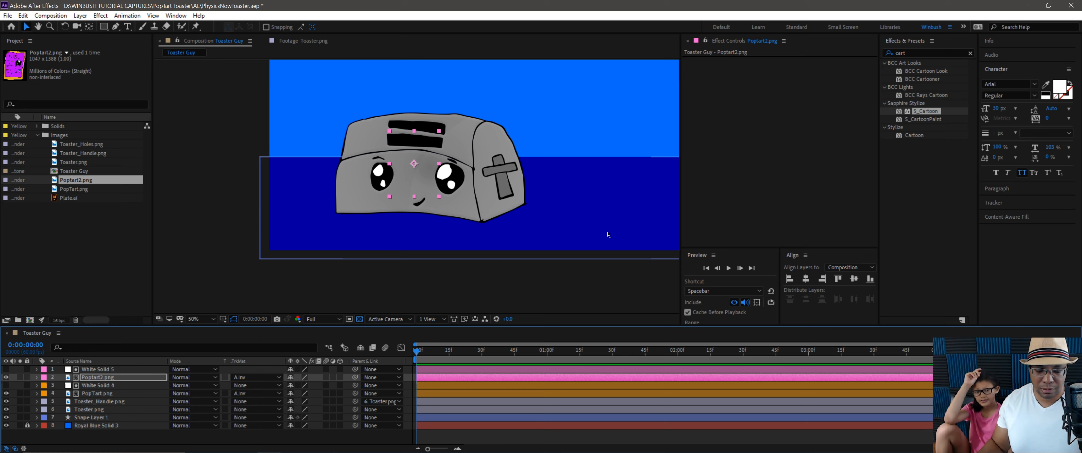
Open the PhysicsNOW! extension and place its floating window over the empty Effect Controls area
left_click_drag(522, 166, 459, 215)
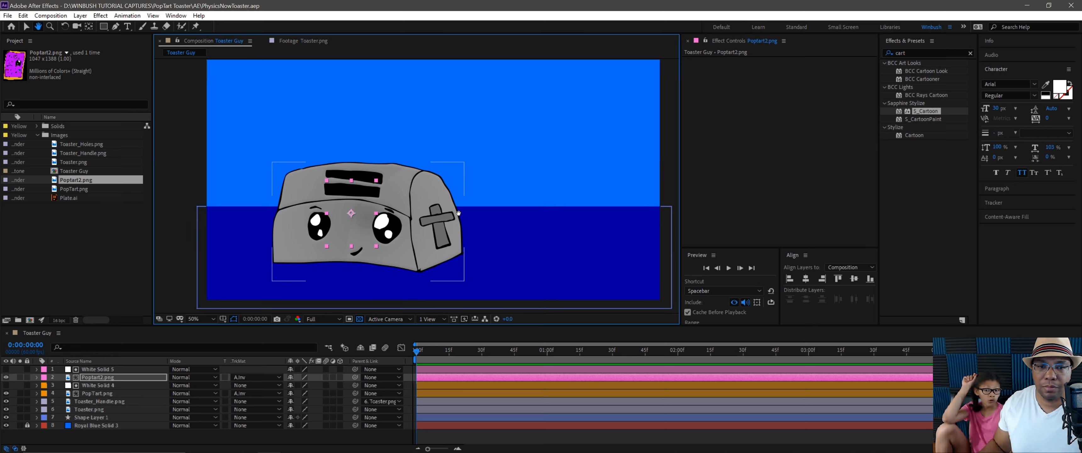
left_click(183, 18)
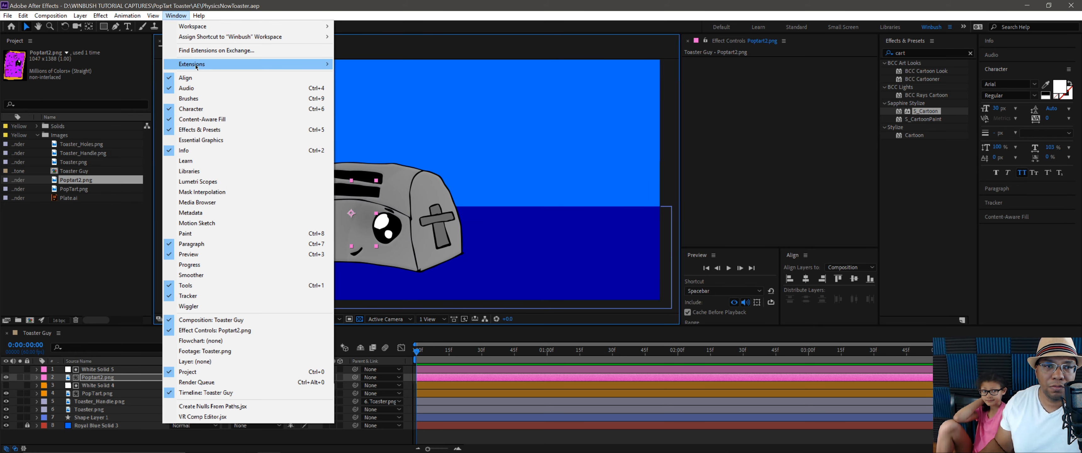
mouse_move(311, 64)
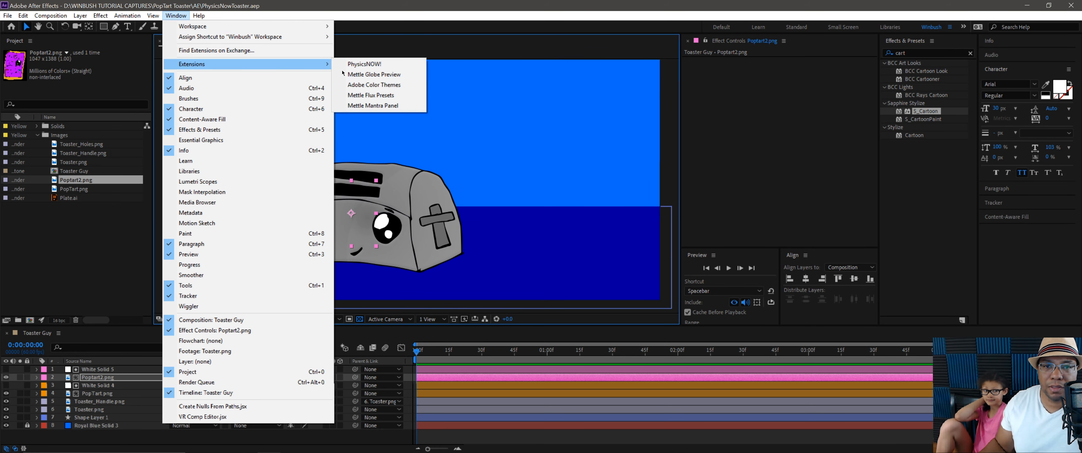
left_click(377, 63)
left_click_drag(888, 219, 801, 78)
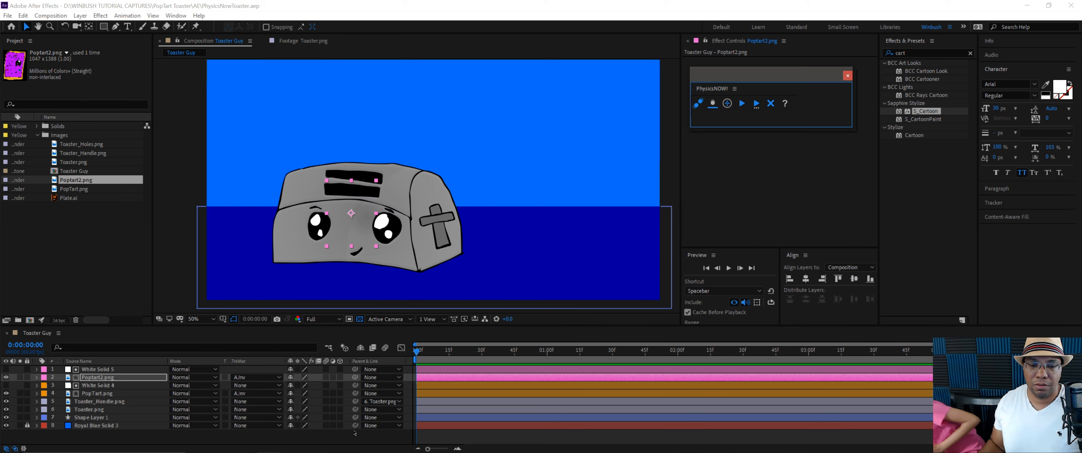
Set PopTart.png's track matte to None so the whole pop tart shows in front of the toaster
left_click(354, 435)
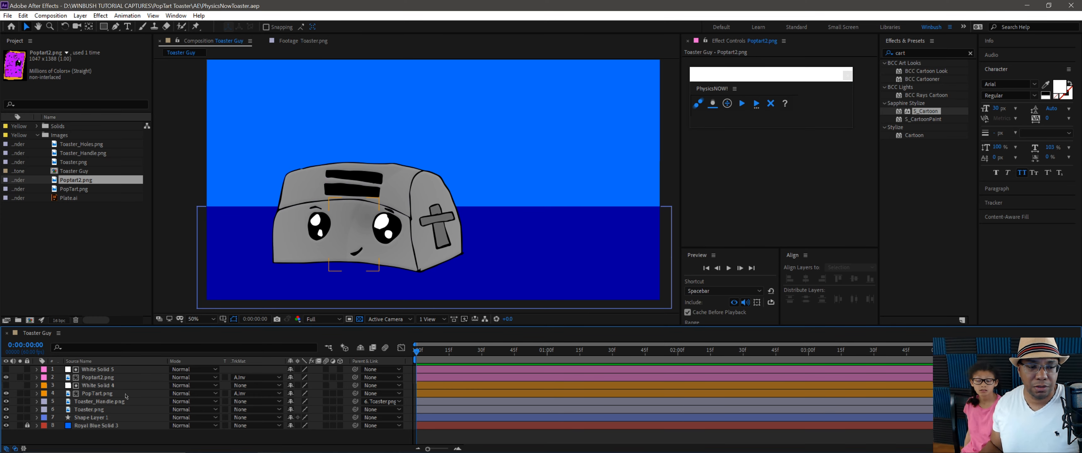
left_click(103, 27)
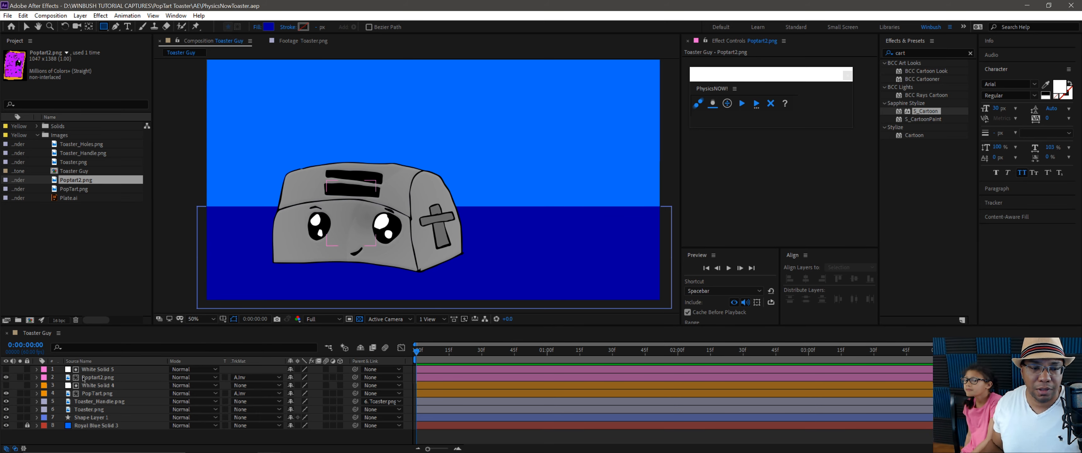
left_click(121, 395)
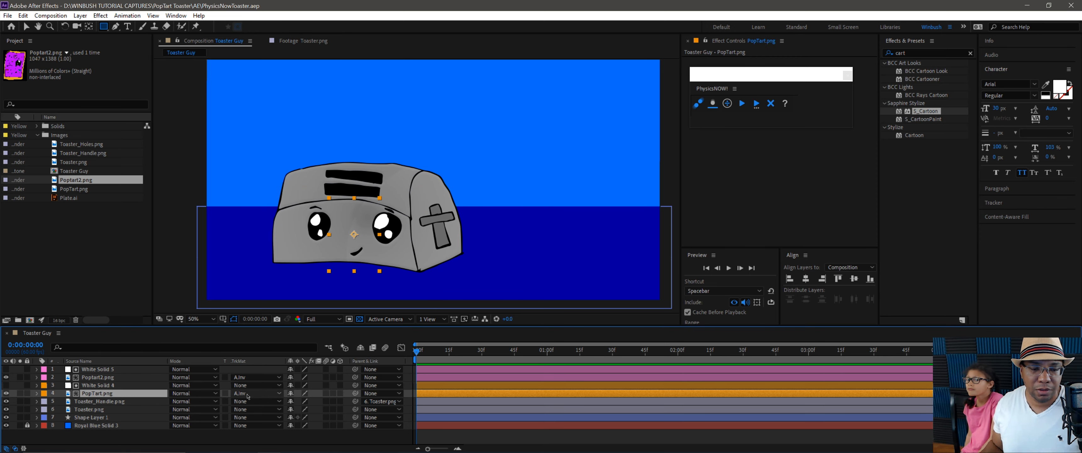
left_click(257, 393)
left_click(251, 335)
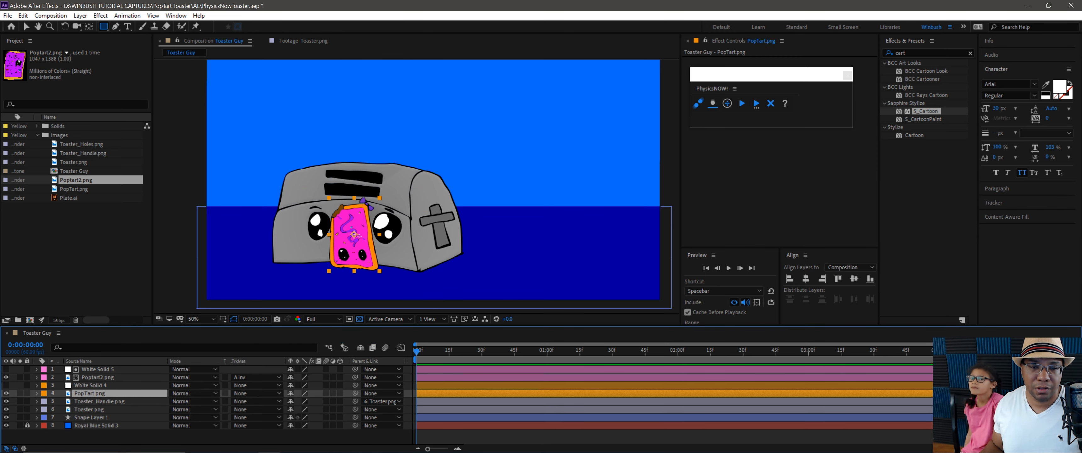
Draw a thin horizontal rectangle on a new shape layer just beneath the pop tart, slightly wider than it
scroll(343, 269, "up", 1)
key("space")
left_click_drag(343, 269, 353, 201)
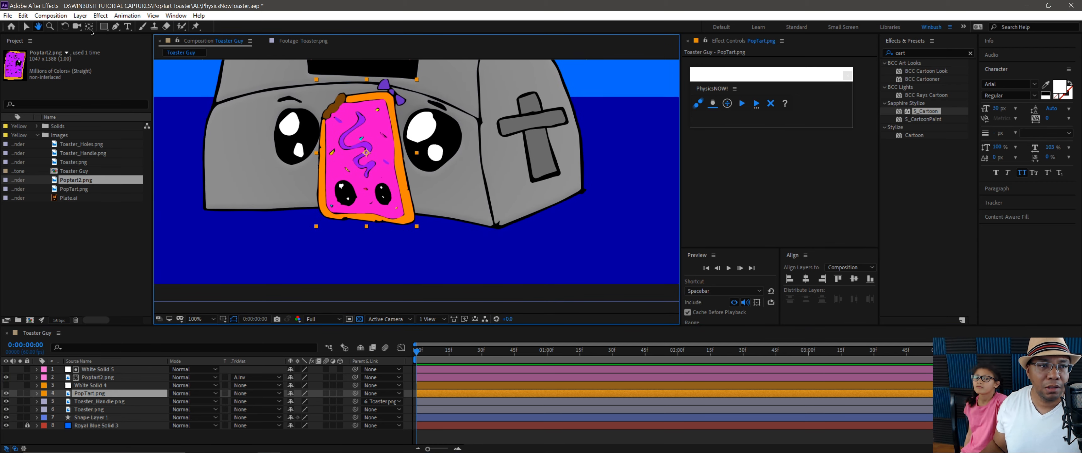
left_click(104, 27)
left_click(260, 438)
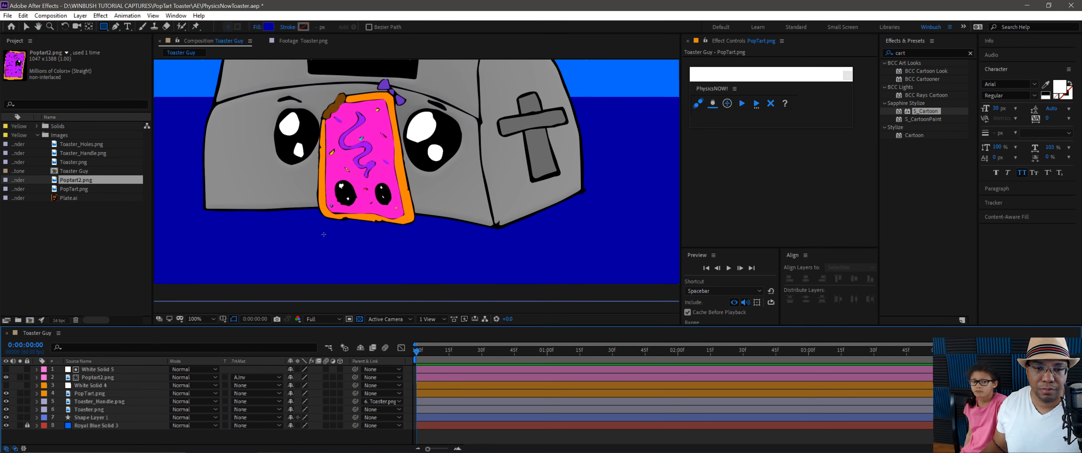
left_click_drag(305, 220, 439, 227)
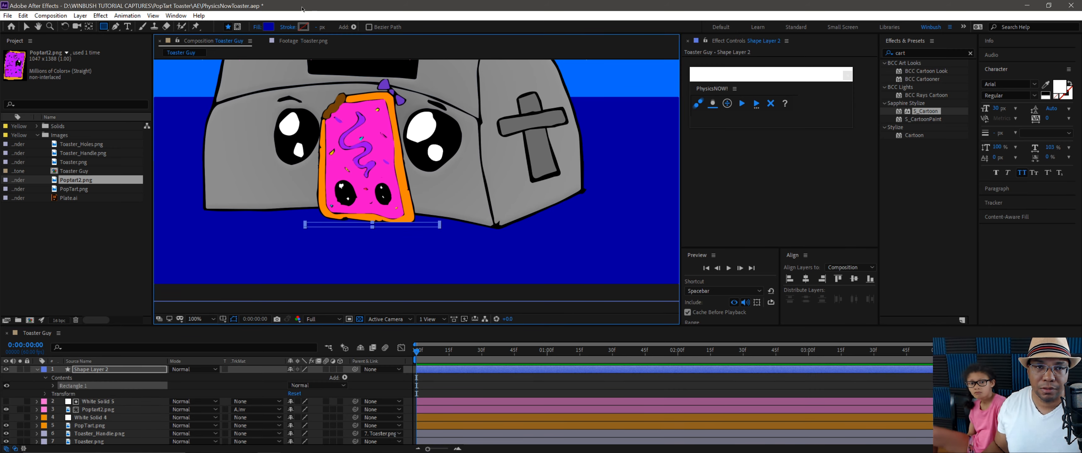
Change the new rectangle's fill color to bright magenta pink
left_click(267, 28)
left_click(849, 204)
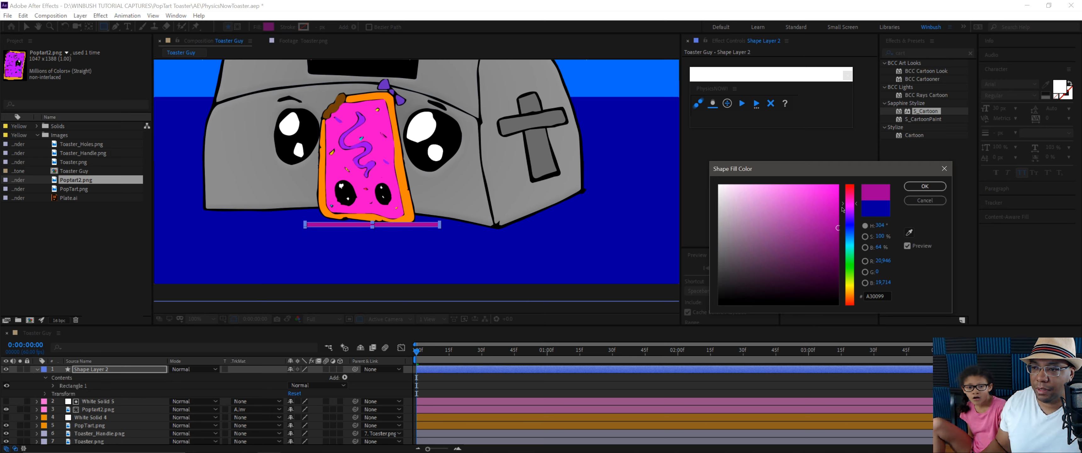
left_click(925, 186)
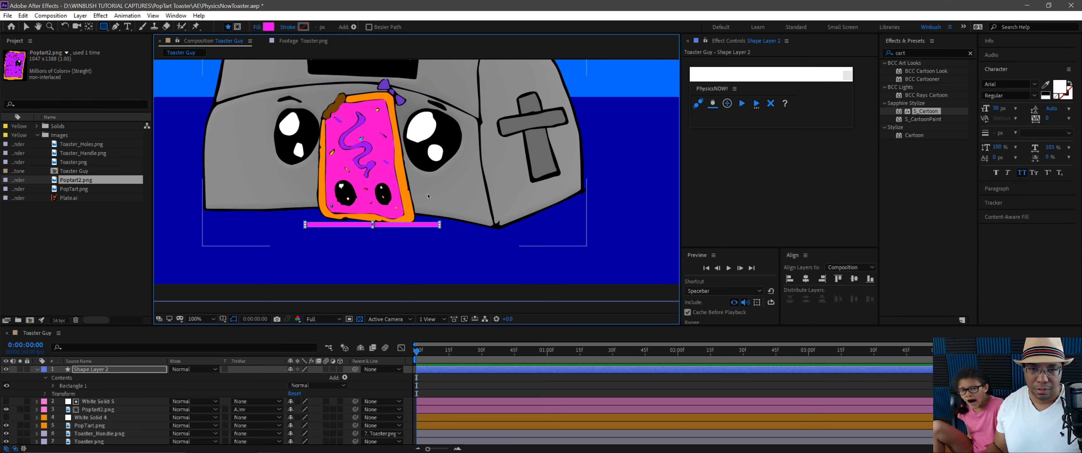
Move Shape Layer 2's anchor point to the center of the pink bar with the Pan Behind tool
key("comma")
key("y")
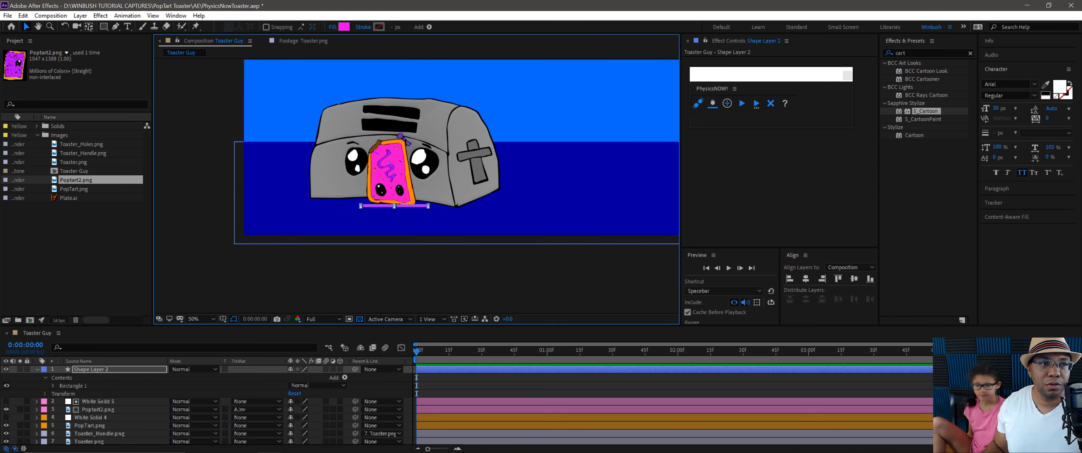
left_click_drag(501, 127, 464, 165)
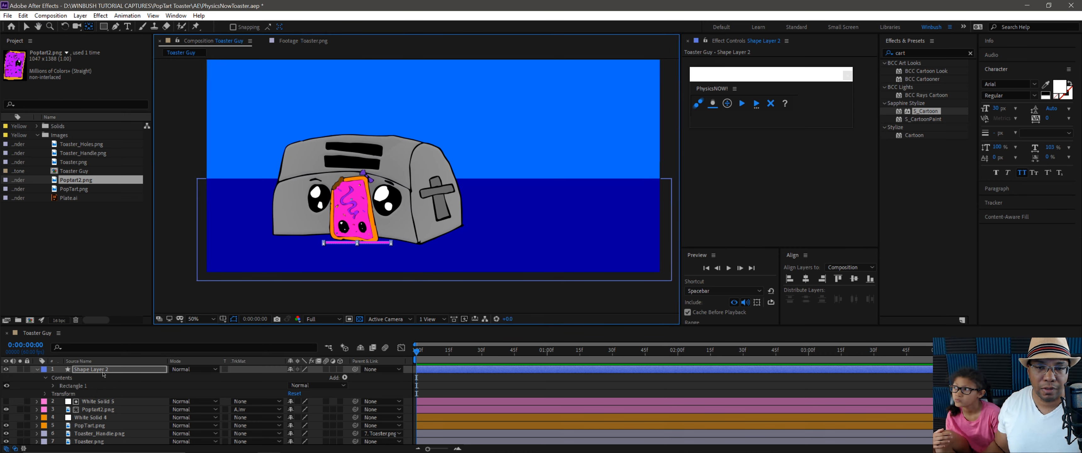
key("Return")
left_click_drag(433, 145, 357, 247)
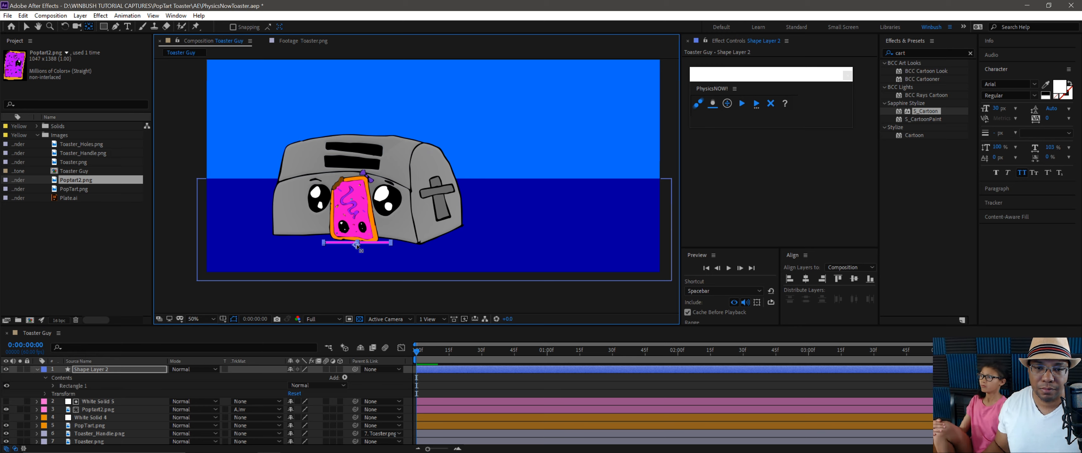
key("period")
key("period")
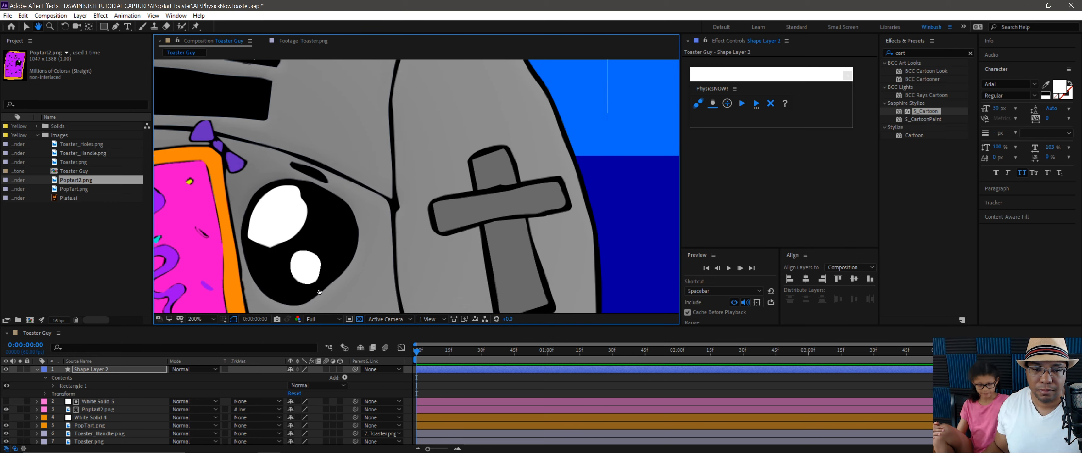
left_click_drag(279, 310, 468, 164)
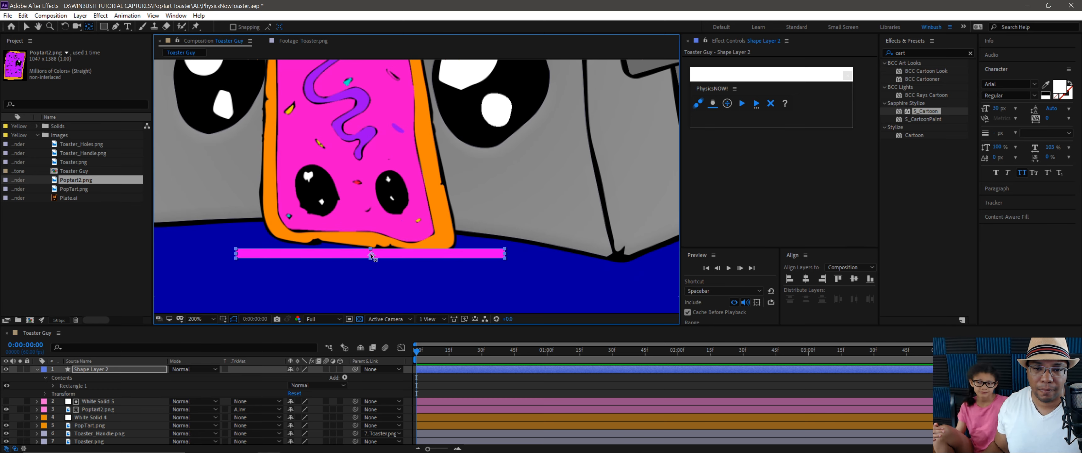
Nudge the pink bar down and slightly right so a gap separates it from the pop tart
key("v")
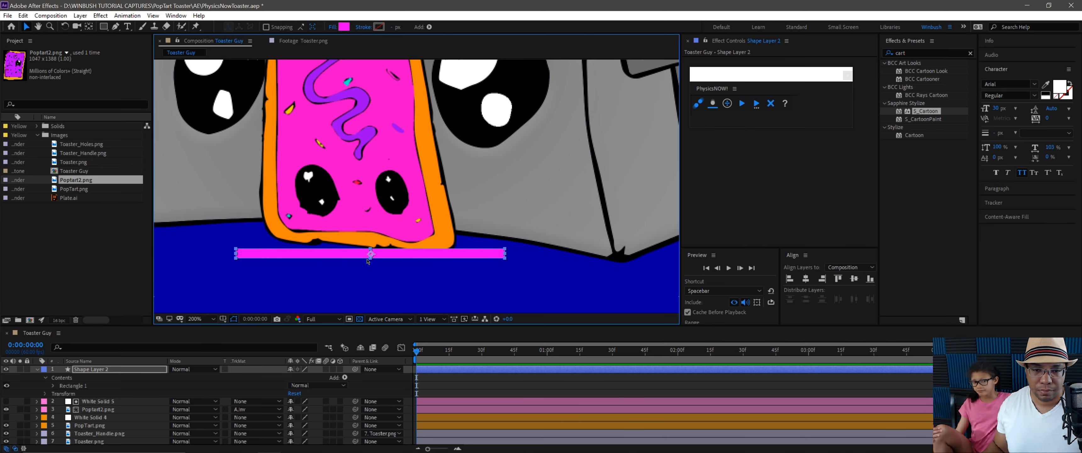
key("shift+Down")
key("shift+Down")
key("shift+Right")
key("shift+Down")
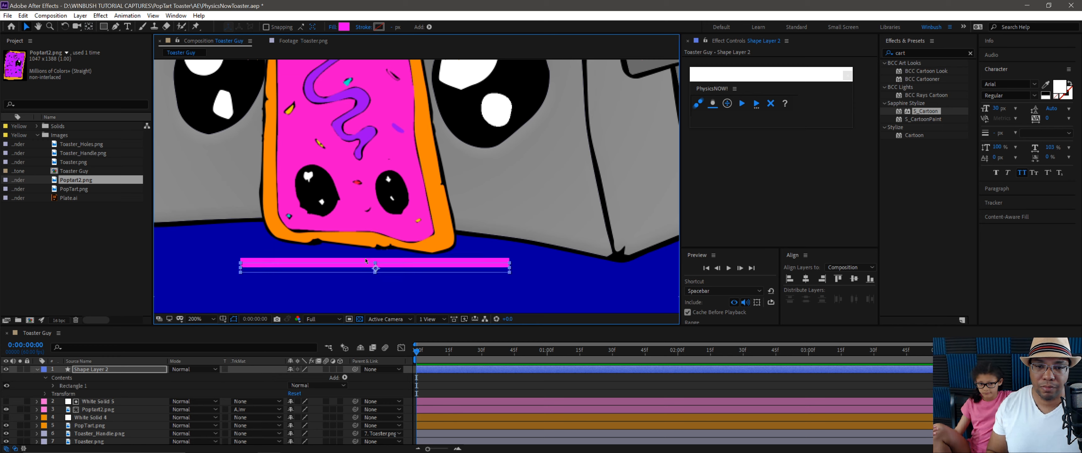
Widen the pink bar's rectangle equally on both sides so it extends well past the pop tart
left_click(241, 271)
left_click_drag(241, 269, 171, 269)
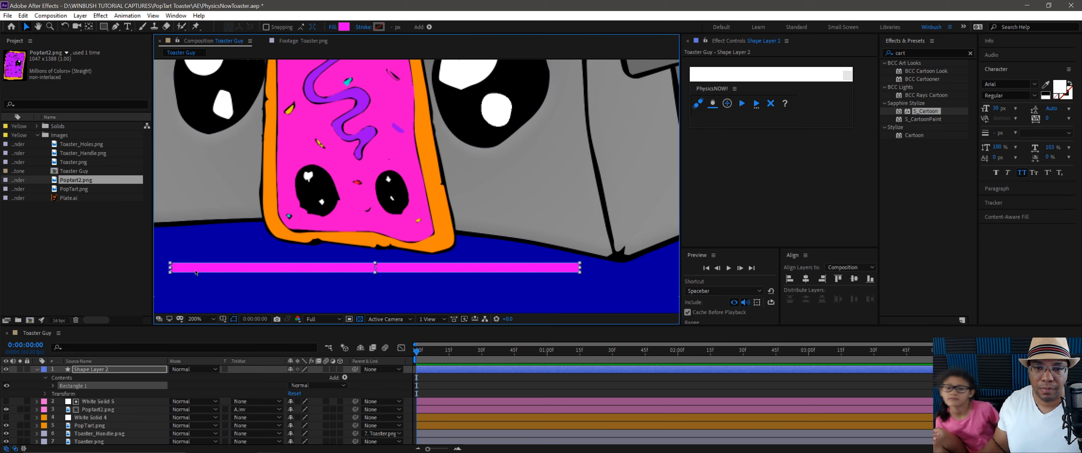
scroll(266, 236, "down", 2)
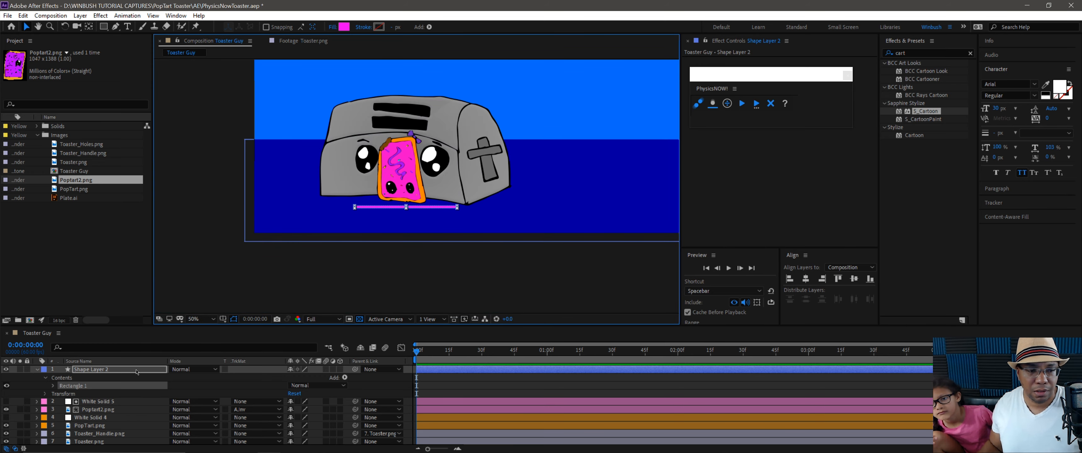
Duplicate the pink bar's layer and set the copy's rotation to 90°
left_click(130, 370)
key("ctrl+d")
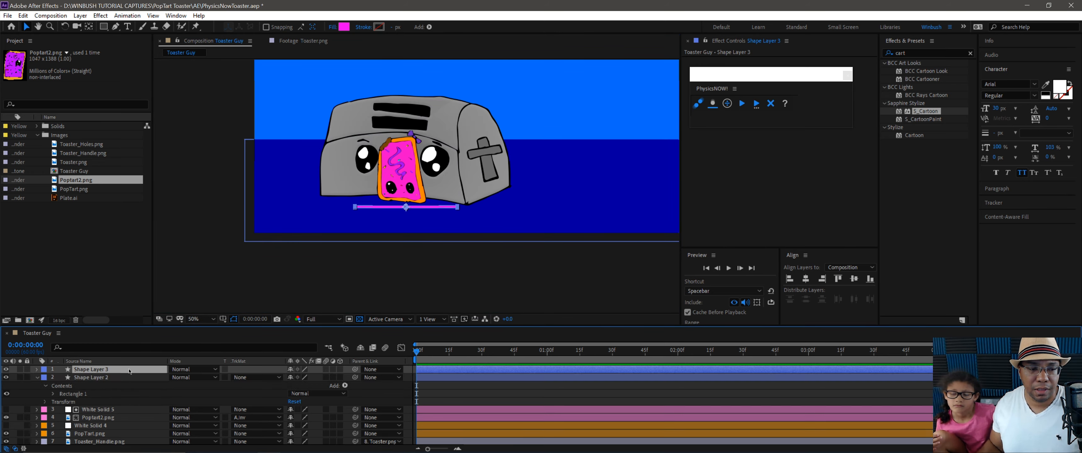
key("r")
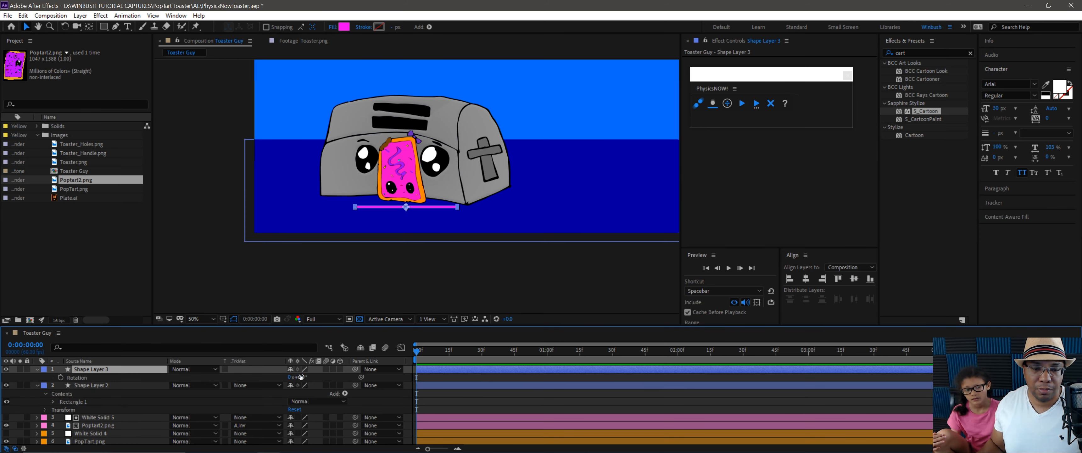
left_click(294, 377)
key("Return")
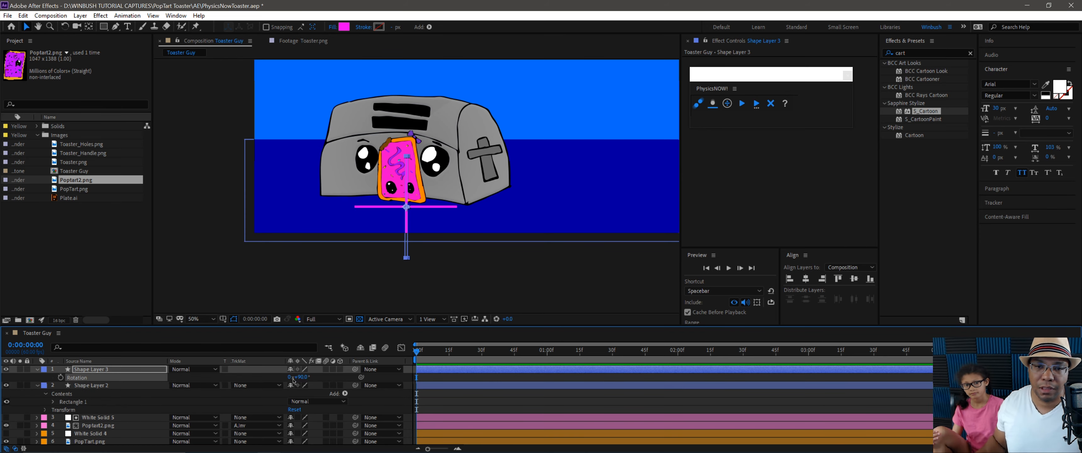
Move the vertical bar to the pop tart's left side, its lower end meeting the horizontal bar
left_click_drag(408, 227, 368, 190)
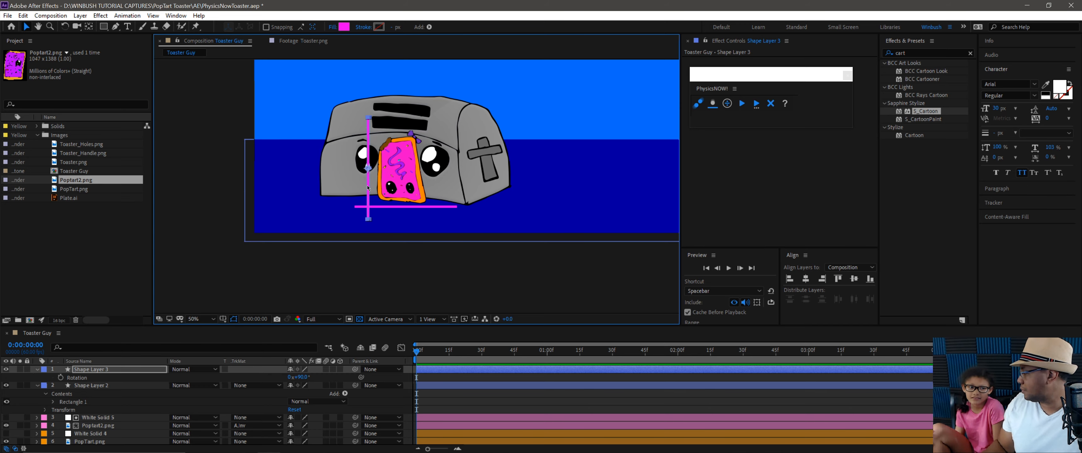
left_click_drag(369, 188, 372, 177)
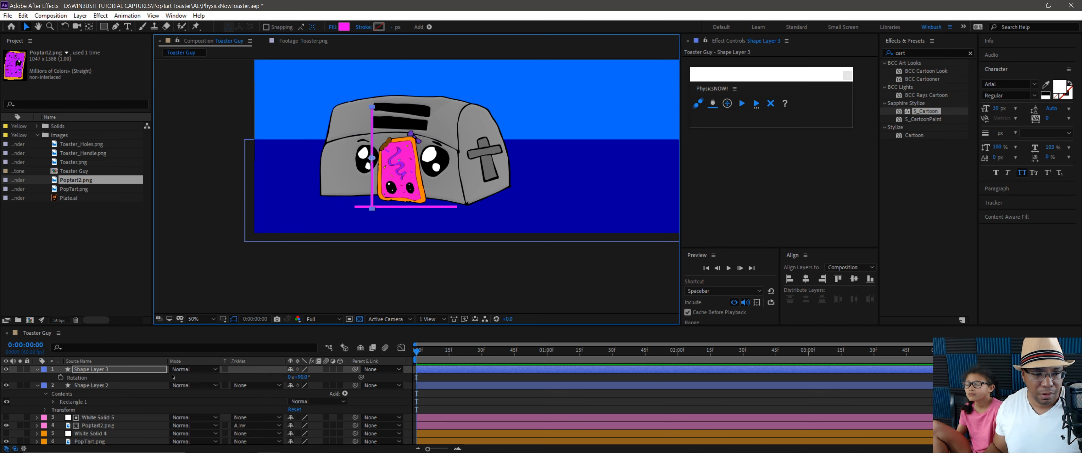
Rename the horizontal bar's layer Pop up and the vertical bar's layer Wall
left_click(124, 383)
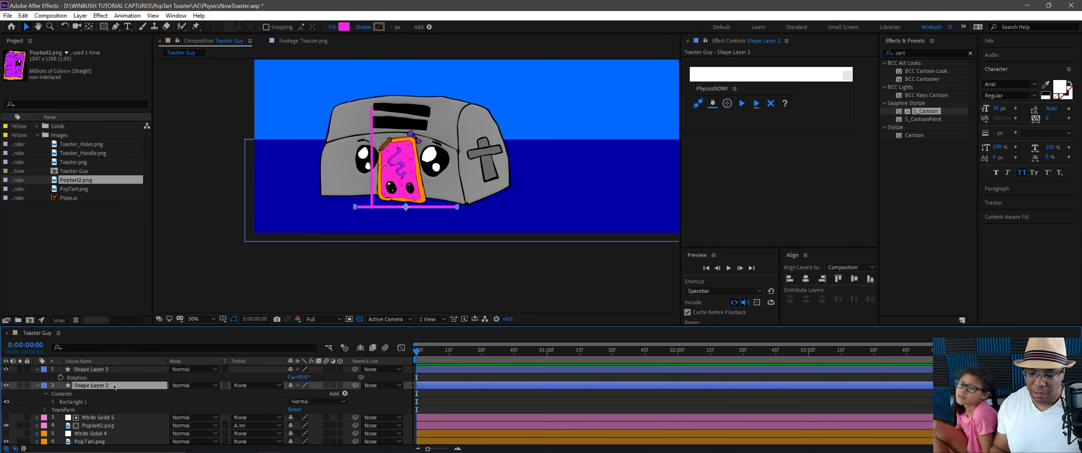
key("Return")
type("Pop")
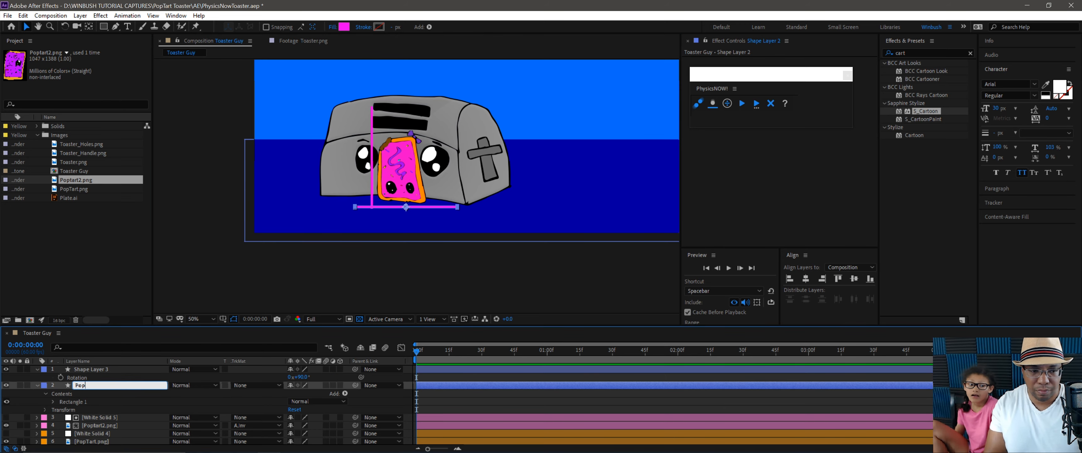
type(" up")
key("Return")
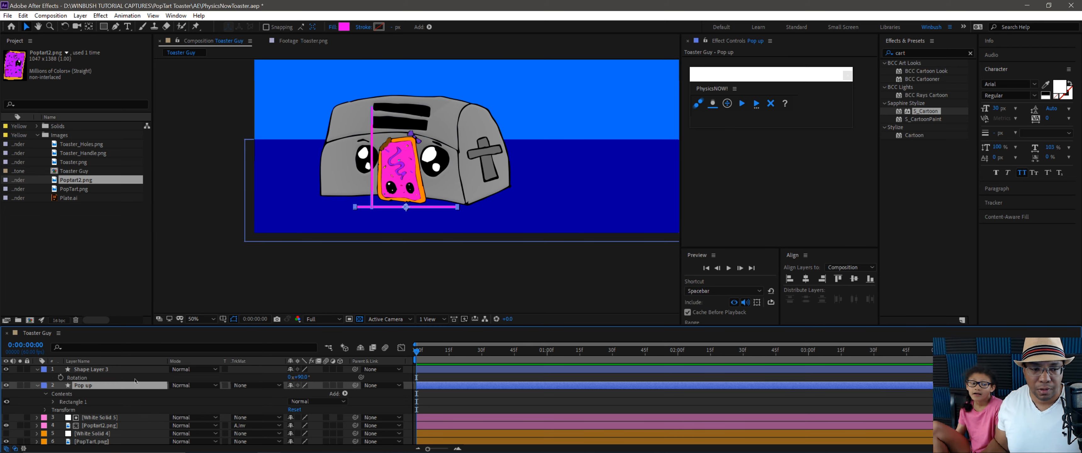
left_click(134, 370)
key("Return")
type("Wall")
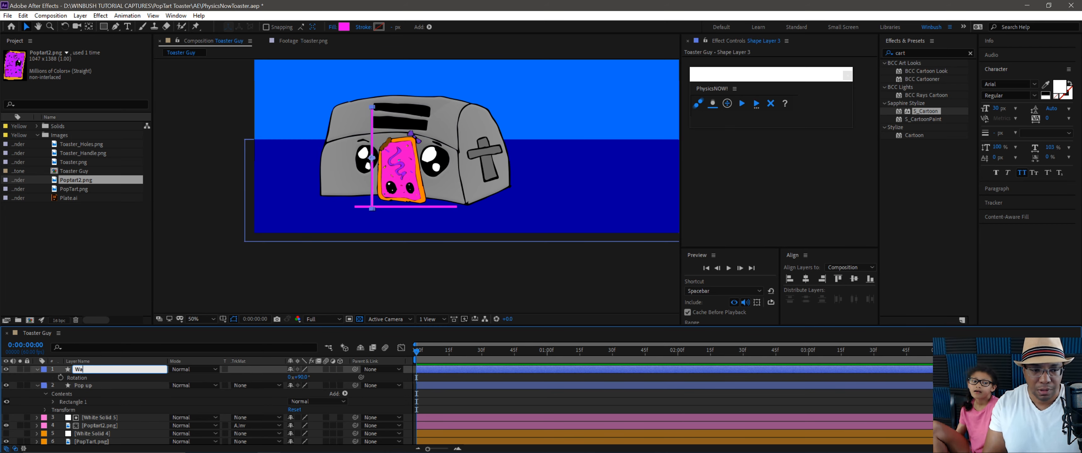
key("Return")
Enlarge the timeline area to fit all the layers and collapse the Wall layer's properties
left_click(127, 385)
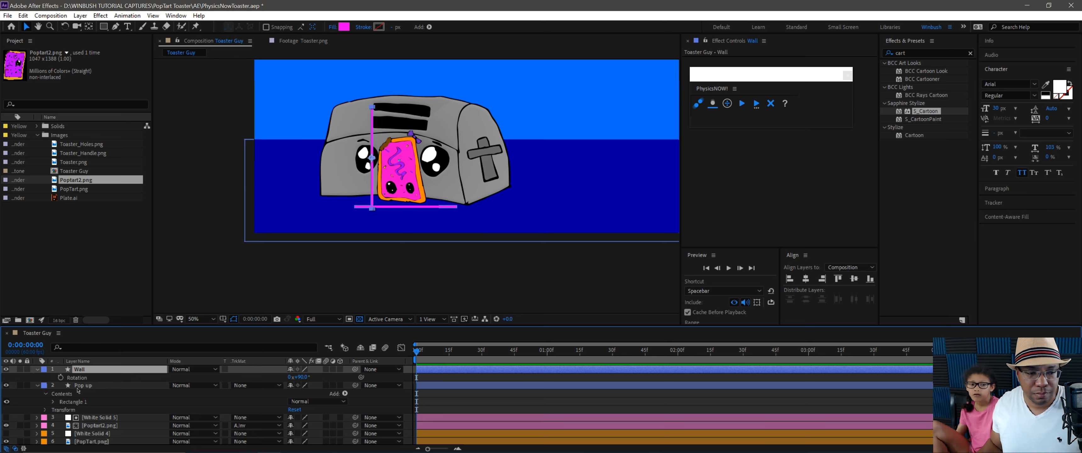
scroll(108, 378, "down", 2)
scroll(41, 390, "up", 2)
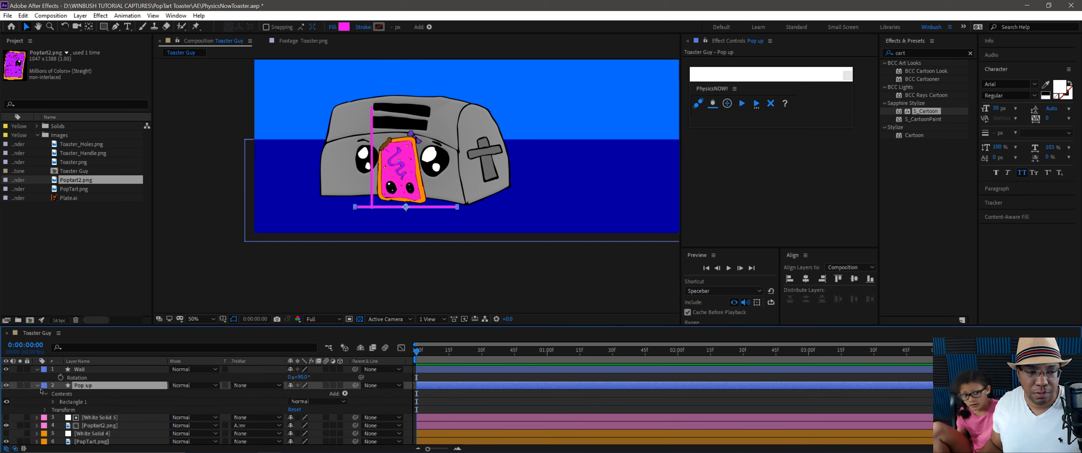
left_click_drag(405, 326, 406, 275)
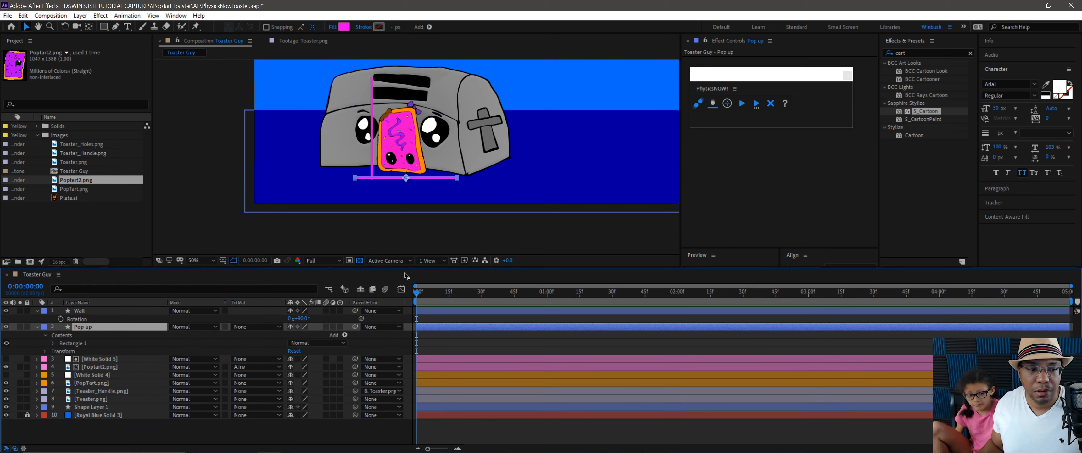
left_click(38, 311)
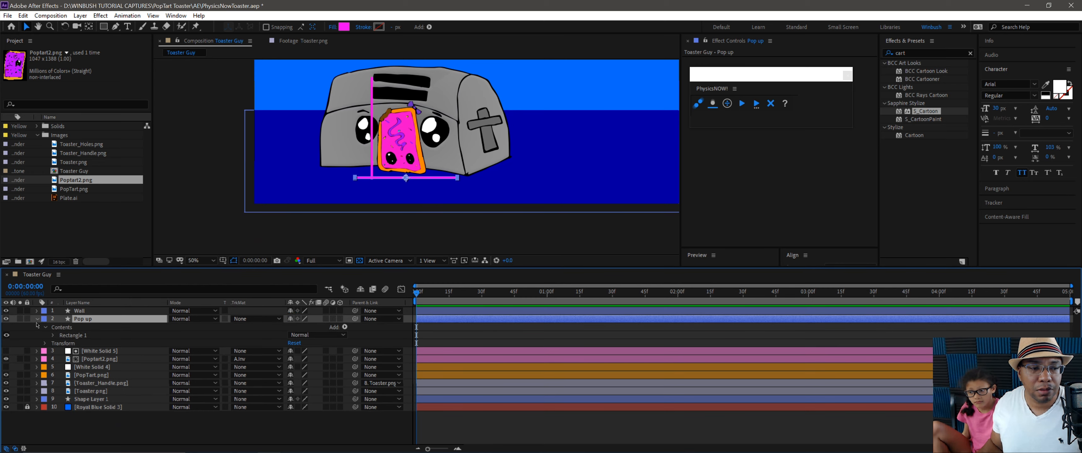
Make the Pop up layer a static PhysicsNOW! object and PopTart.png a dynamic one
left_click(37, 318)
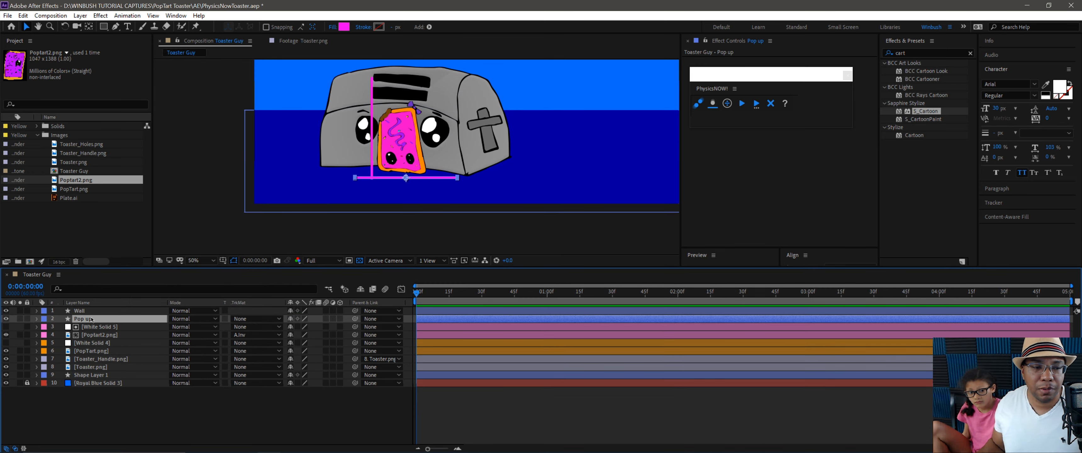
left_click(713, 104)
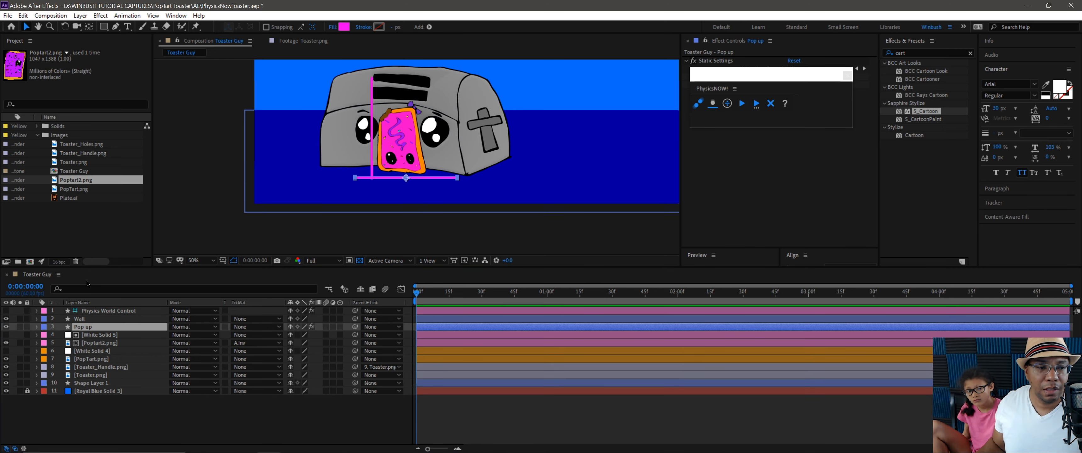
left_click(134, 359)
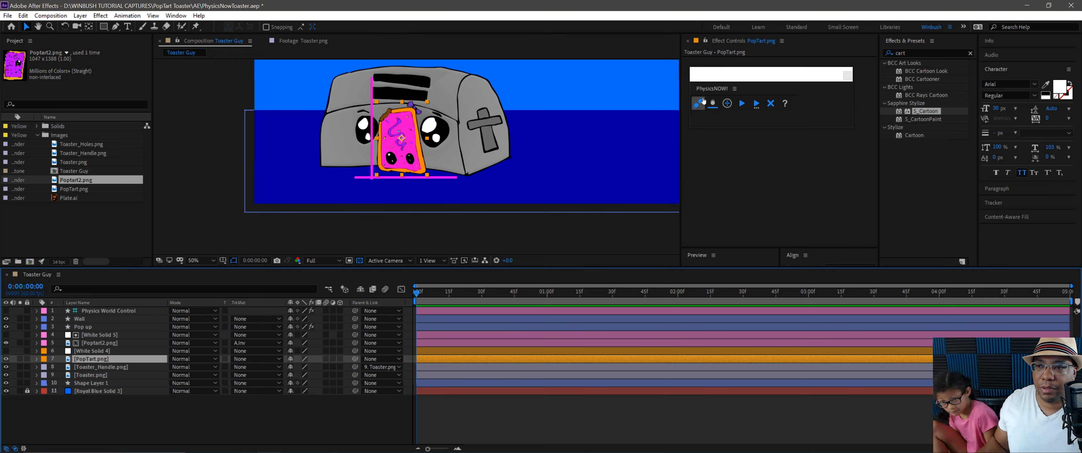
left_click(700, 104)
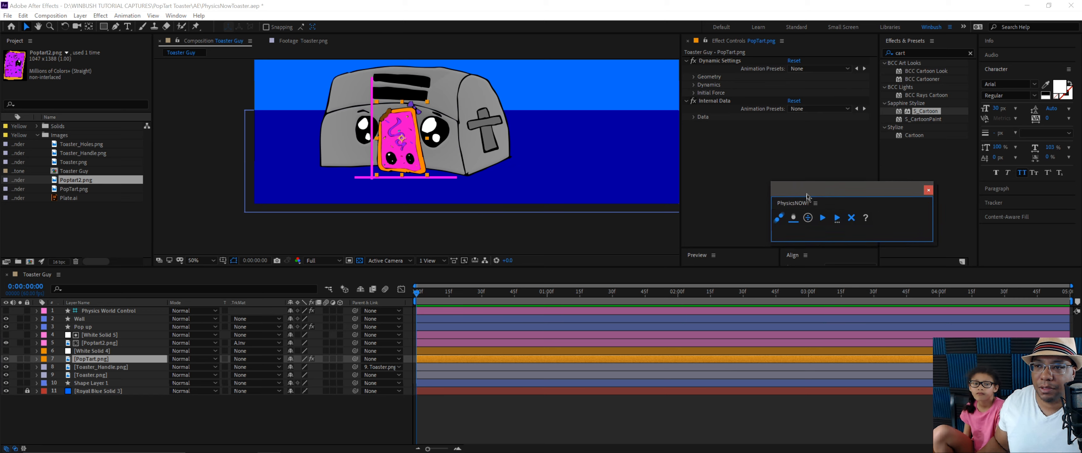
Set the Bounce and Friction of PopTart.png both to 0.20 in its Dynamic Settings
left_click(695, 86)
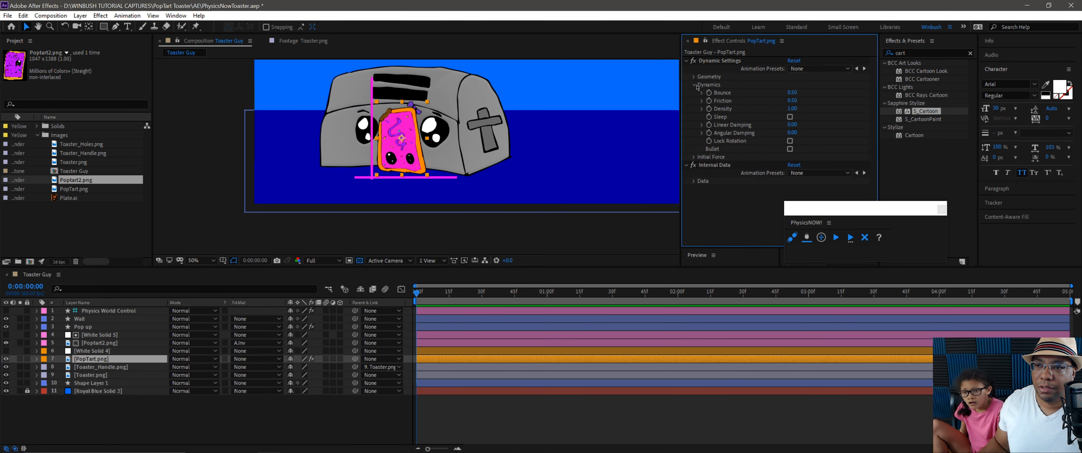
left_click(792, 92)
type("0.2")
key("Return")
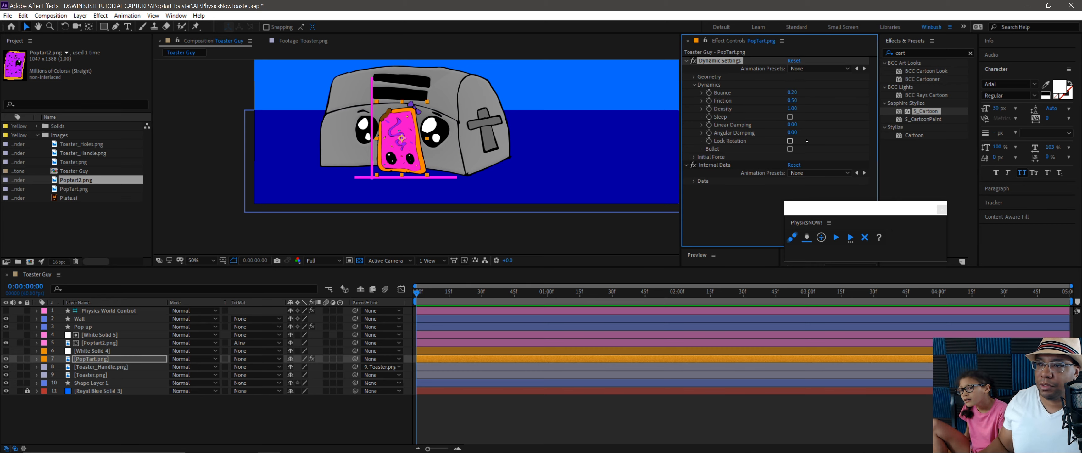
left_click(798, 100)
type("0.2")
key("Return")
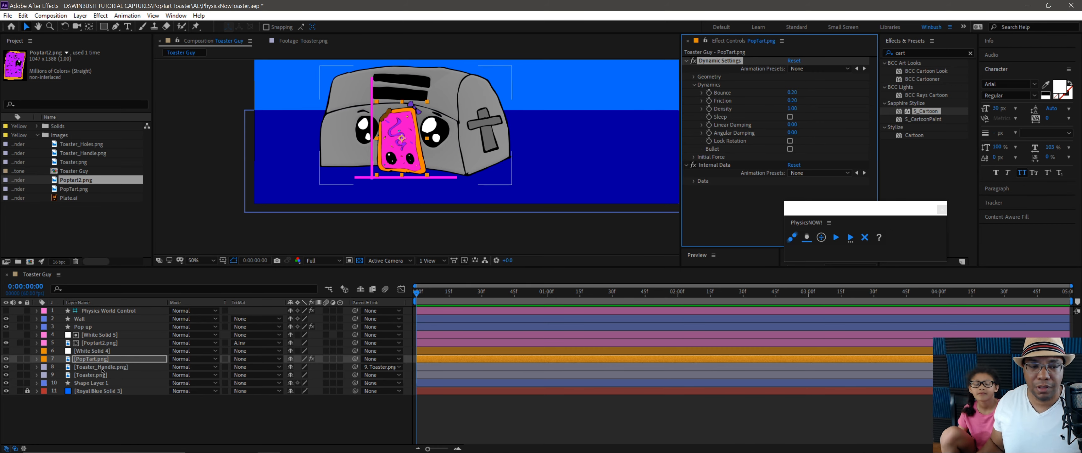
Set the Pop up layer's Bounce to 0.20 in its Static Settings
left_click(83, 326)
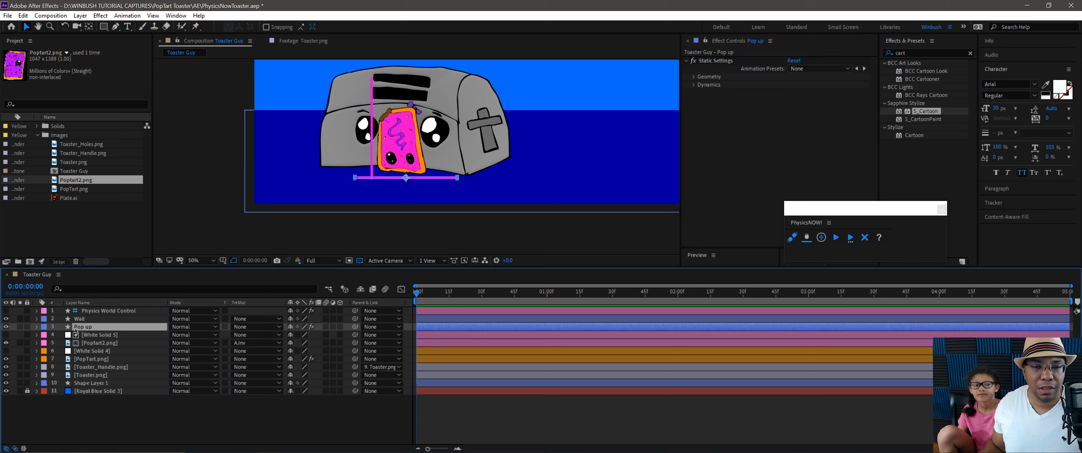
left_click(693, 85)
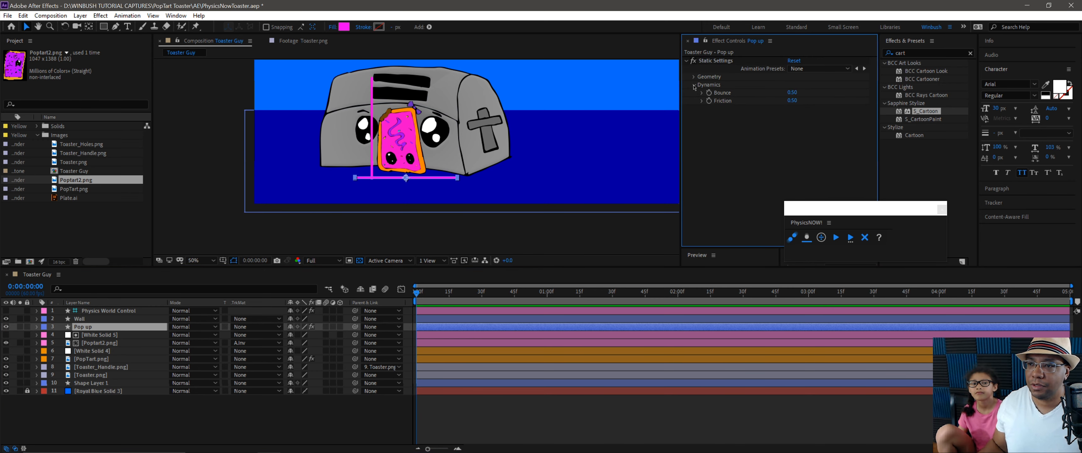
left_click(793, 93)
type("0")
key("Return")
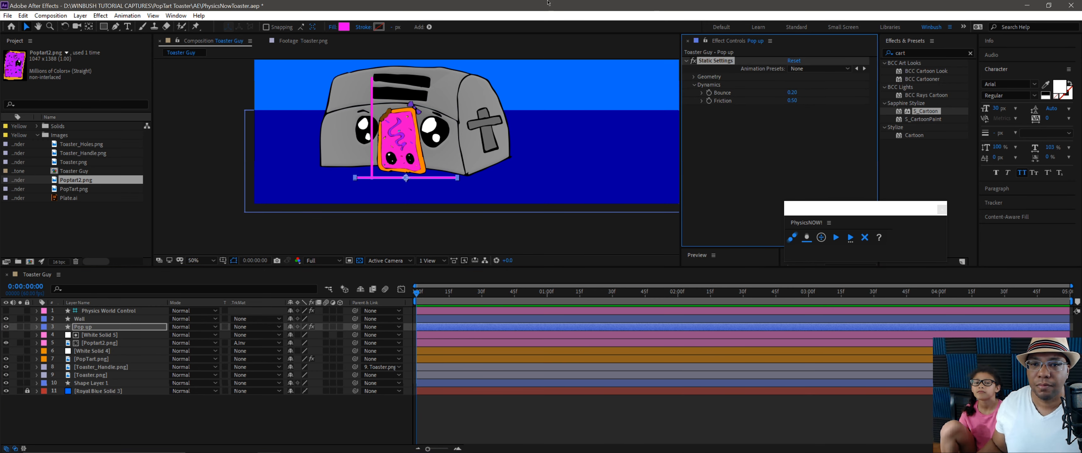
Keyframe the Pop up layer's Position at 0:00:00:05 and raise the bar to 642.5, 675.0 at 0:00:00:45
left_click(93, 329)
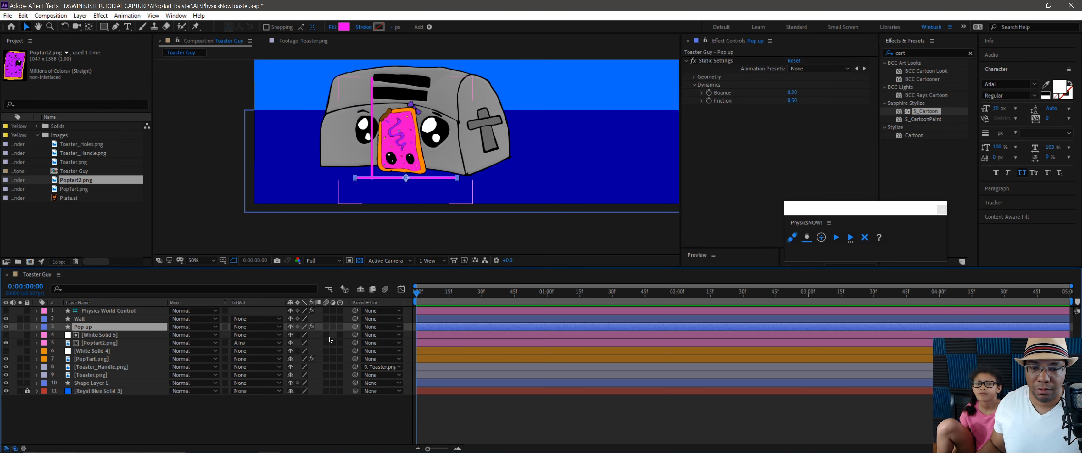
left_click_drag(419, 294, 430, 293)
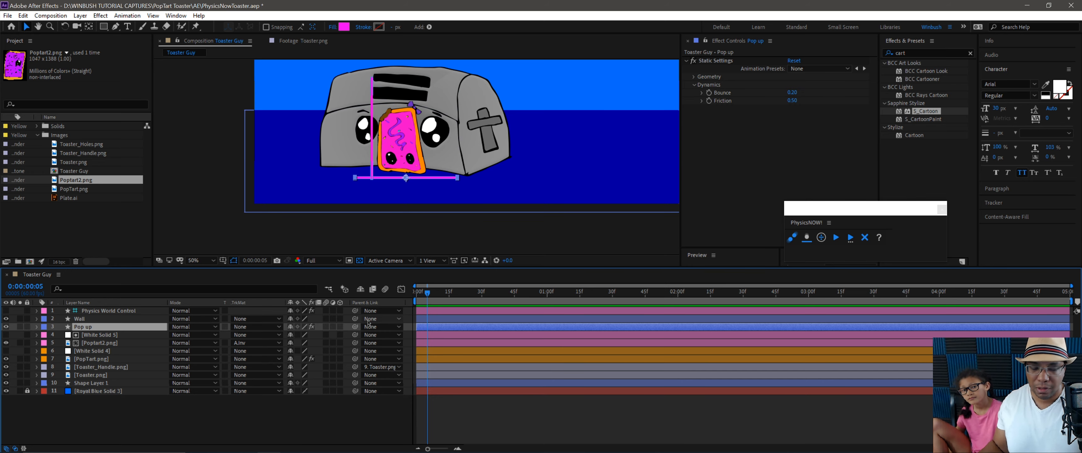
key("p")
left_click(61, 335)
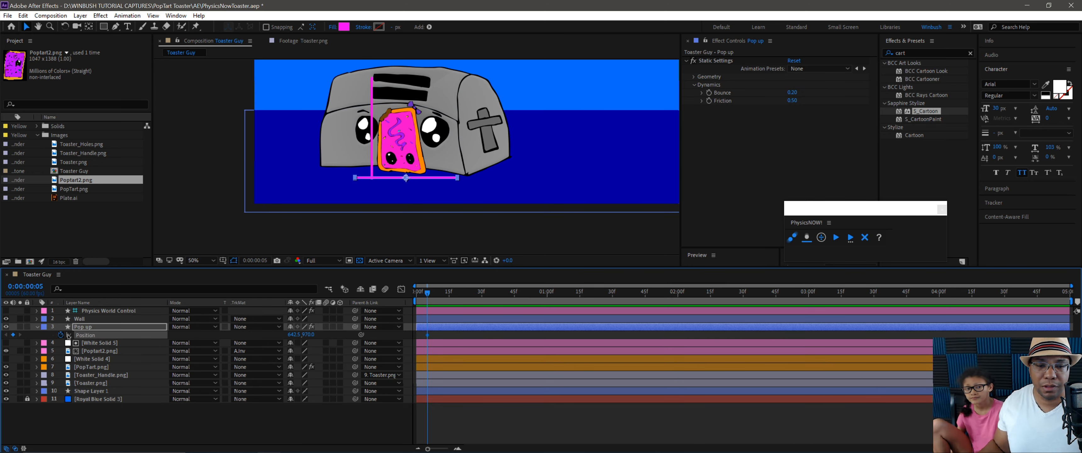
left_click(515, 296)
left_click_drag(311, 334, 197, 311)
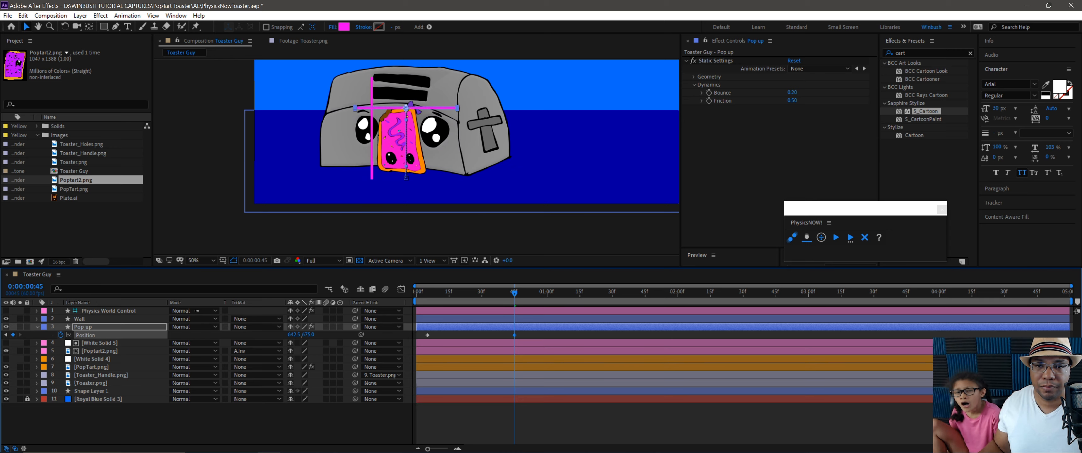
Apply Easy Ease to the Pop up layer's Position keyframe at 0:00:00:45
right_click(515, 335)
mouse_move(566, 333)
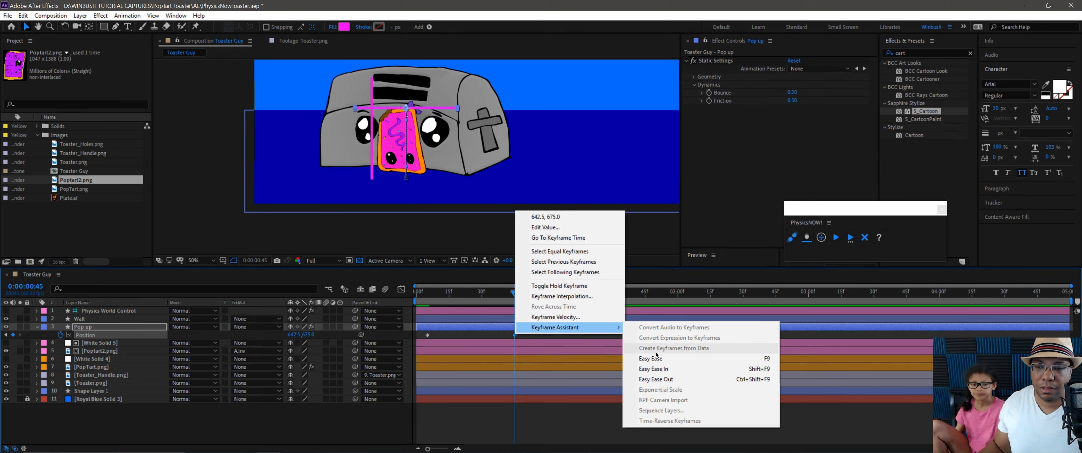
left_click(651, 358)
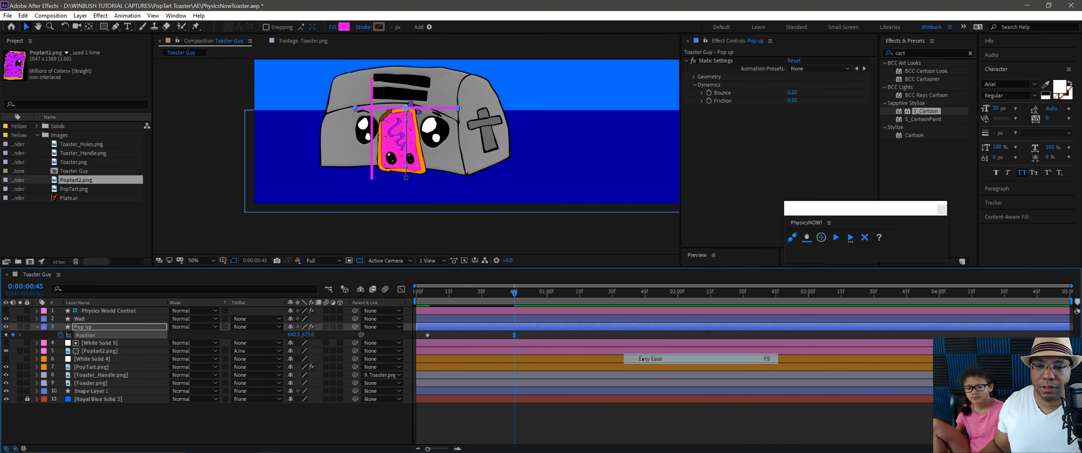
Run the PhysicsNOW! simulation from the first frame and play back the pop tart's movement
key("Home")
left_click_drag(823, 211, 750, 179)
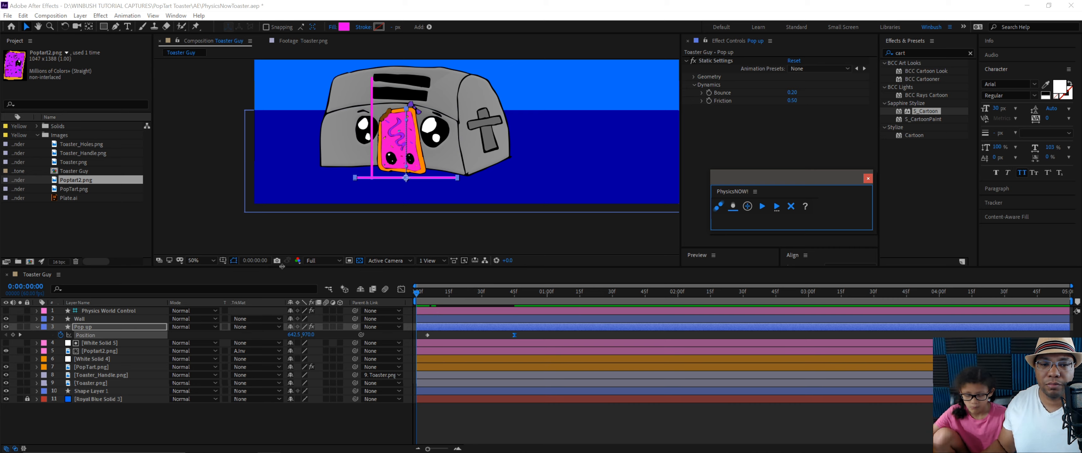
left_click_drag(281, 267, 236, 349)
left_click(204, 344)
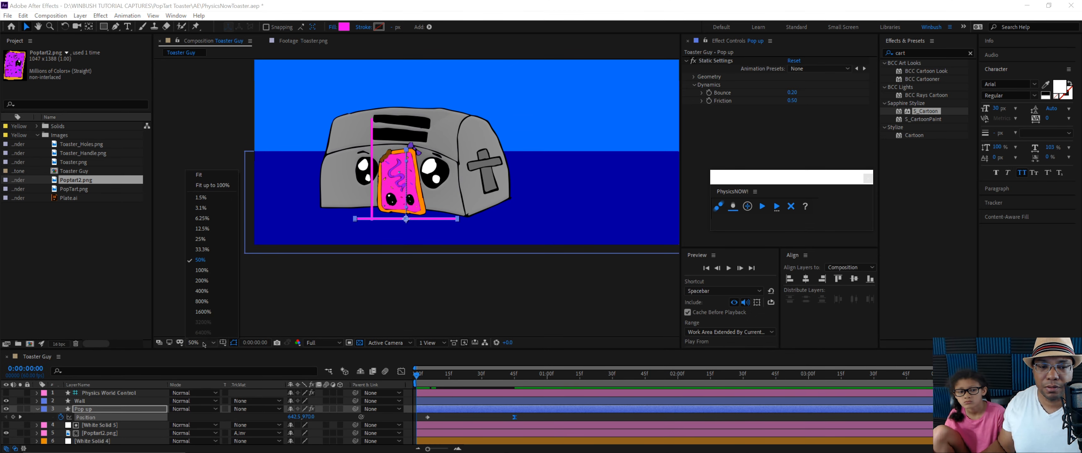
left_click(210, 185)
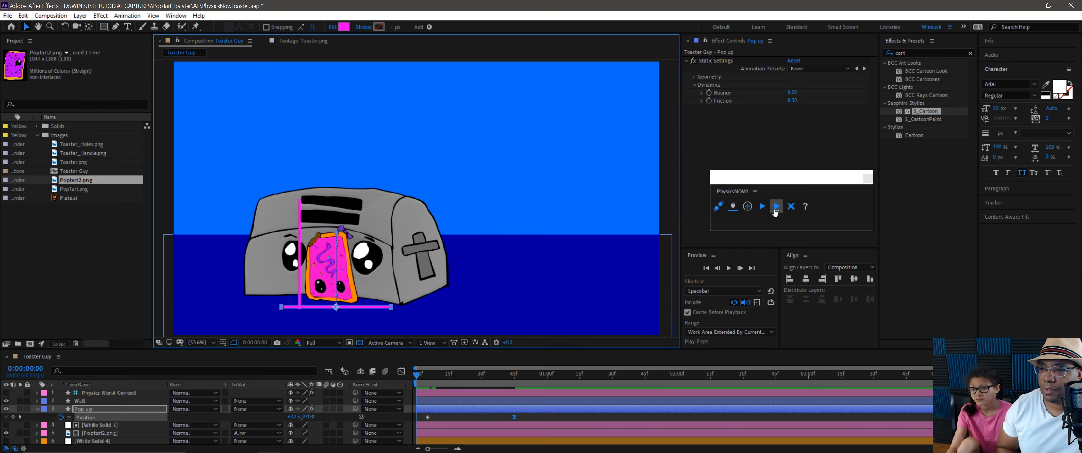
left_click(765, 208)
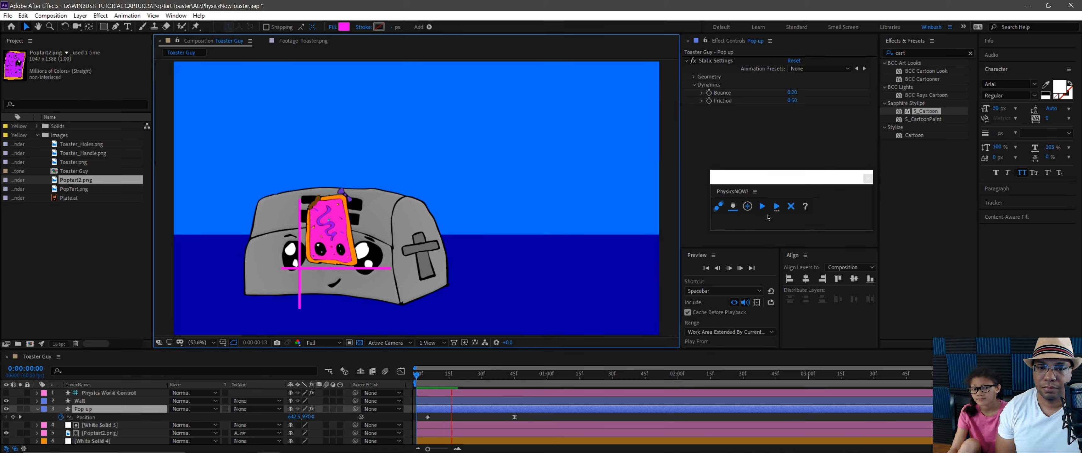
key("space")
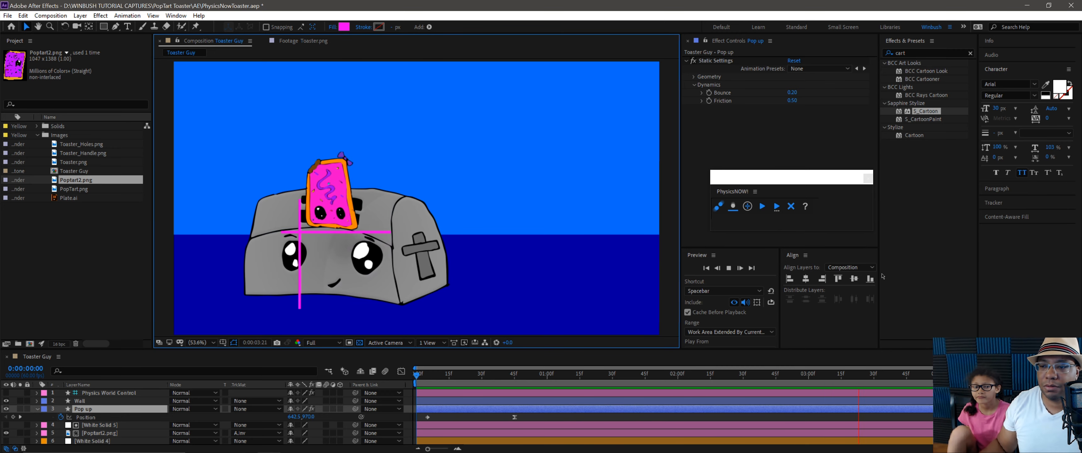
key("space")
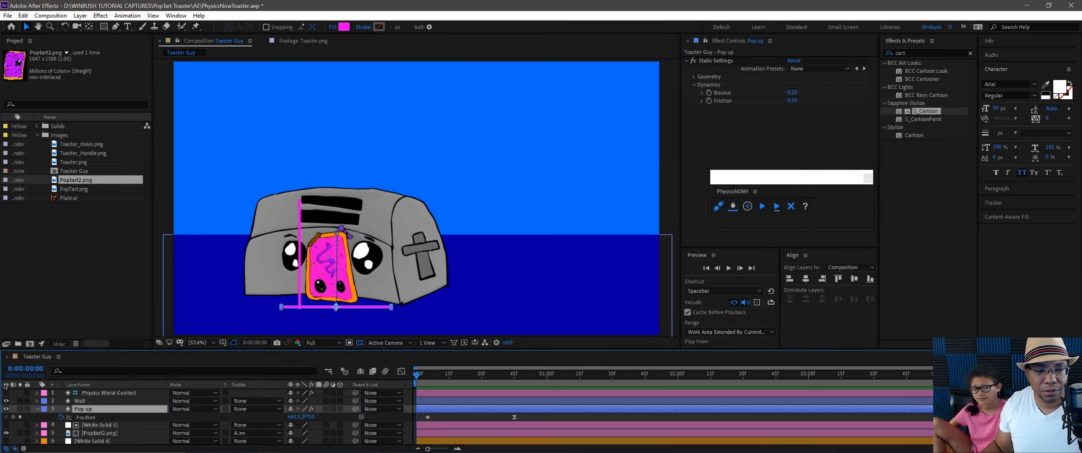
Hide the Wall and Pop up layers and set PopTart.png's track matte to Alpha Inverted Matte "[White Solid 4]"
left_click_drag(6, 401, 6, 408)
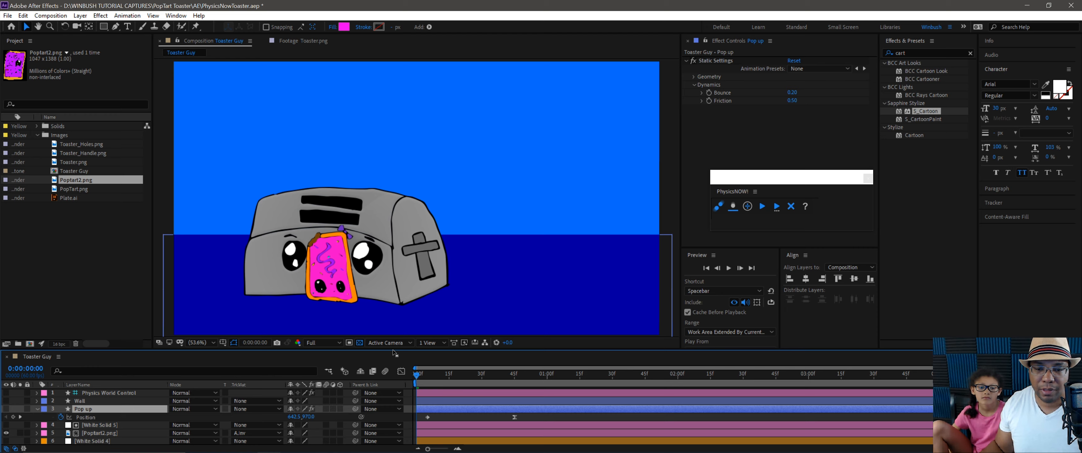
left_click_drag(394, 351, 394, 324)
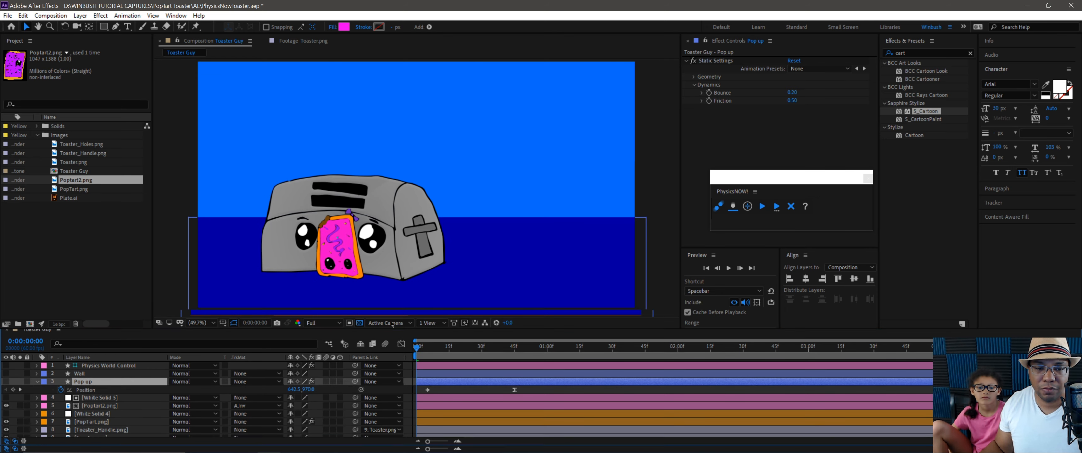
left_click(109, 409)
left_click(99, 421)
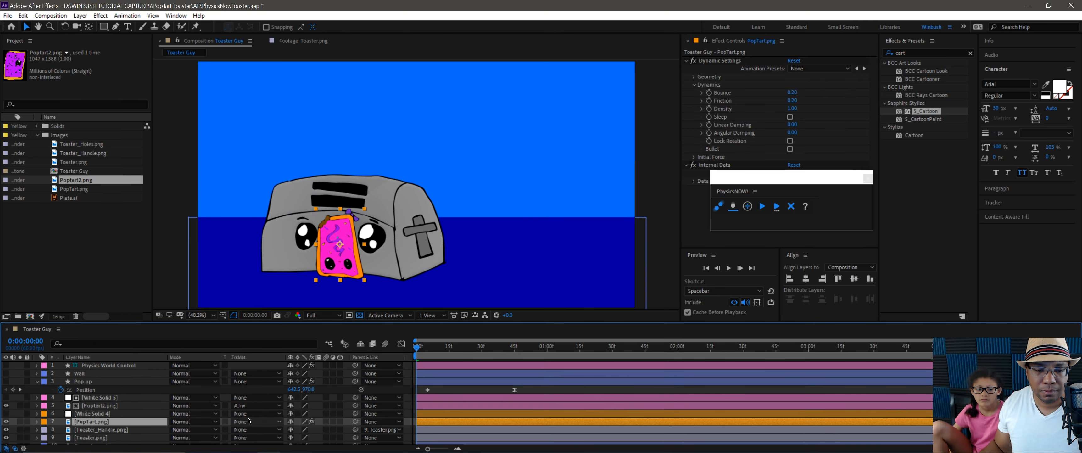
left_click(254, 421)
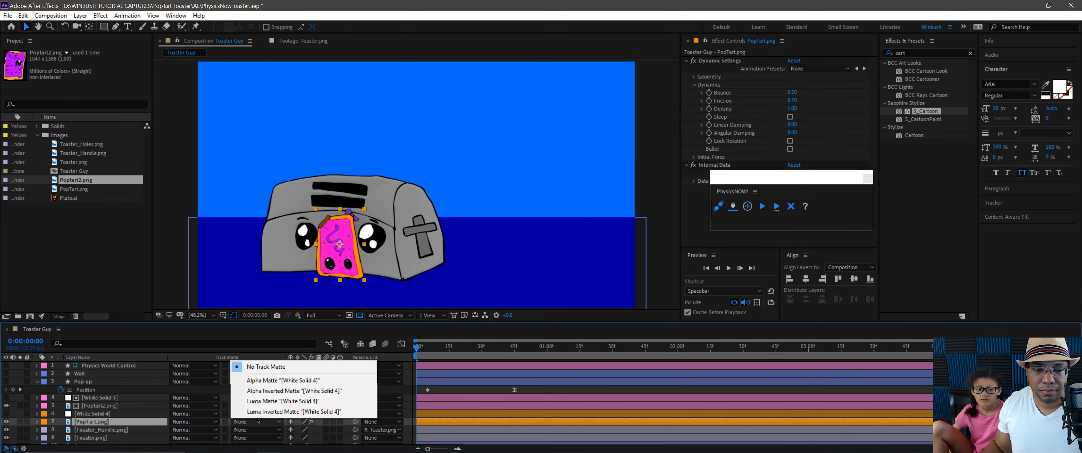
left_click(284, 391)
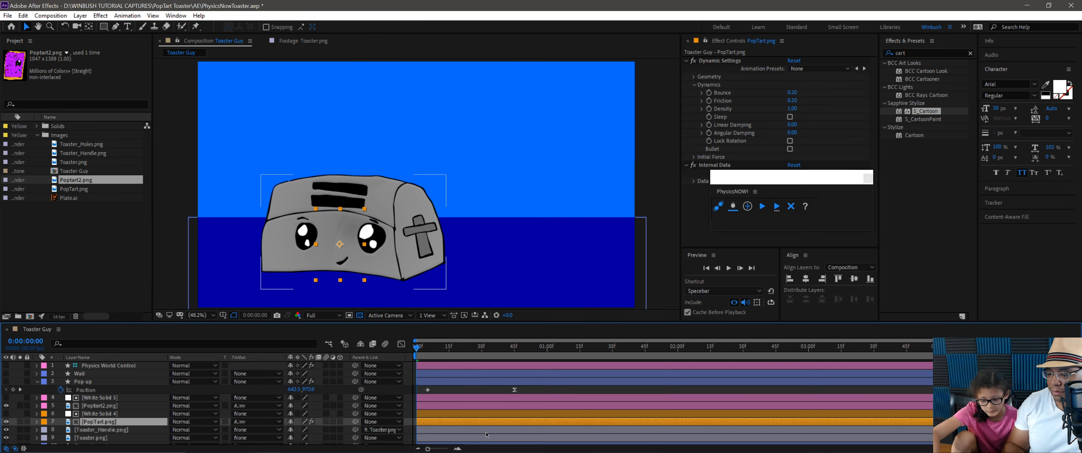
Preview the masked pop tart popping out of the toaster slot
key("space")
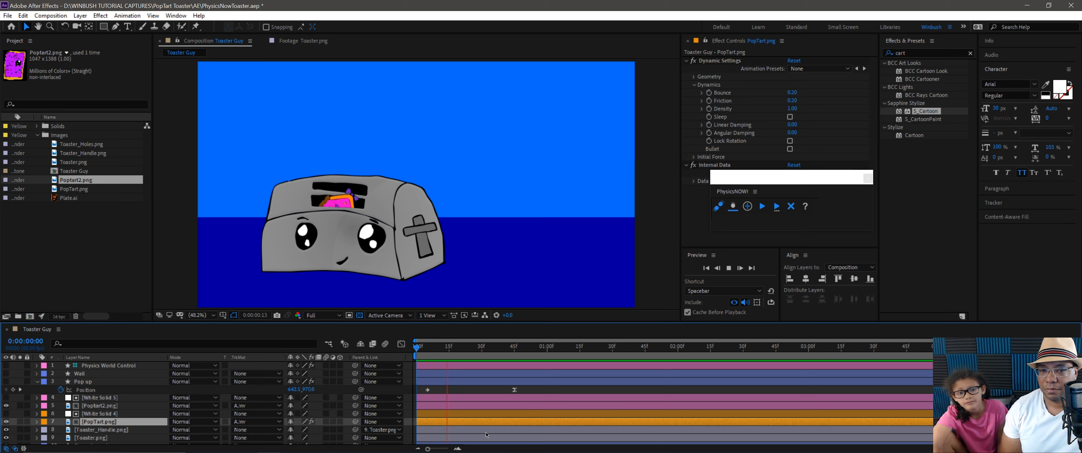
key("space")
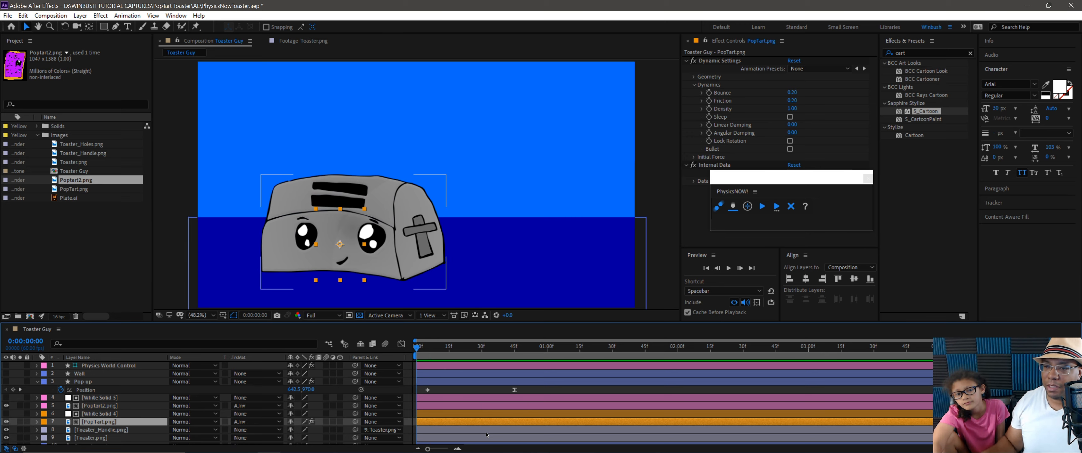
key("space")
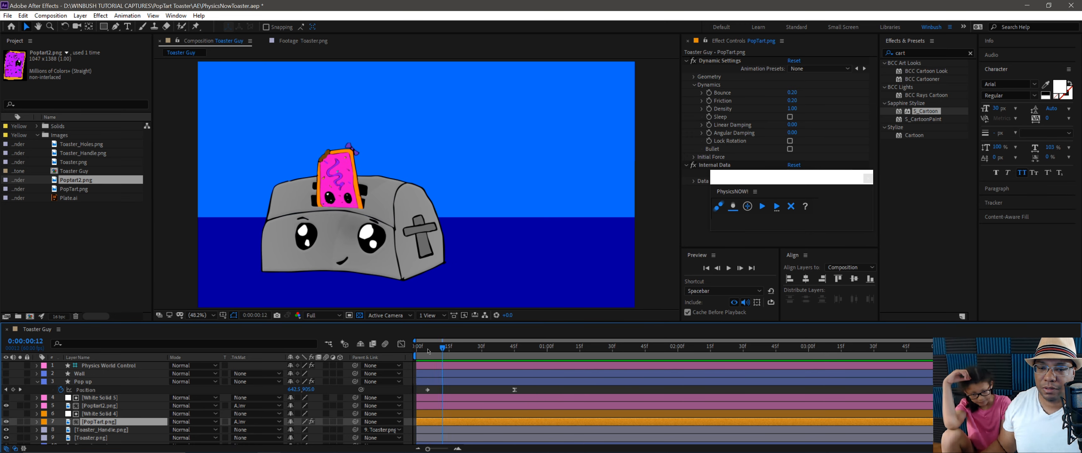
key("space")
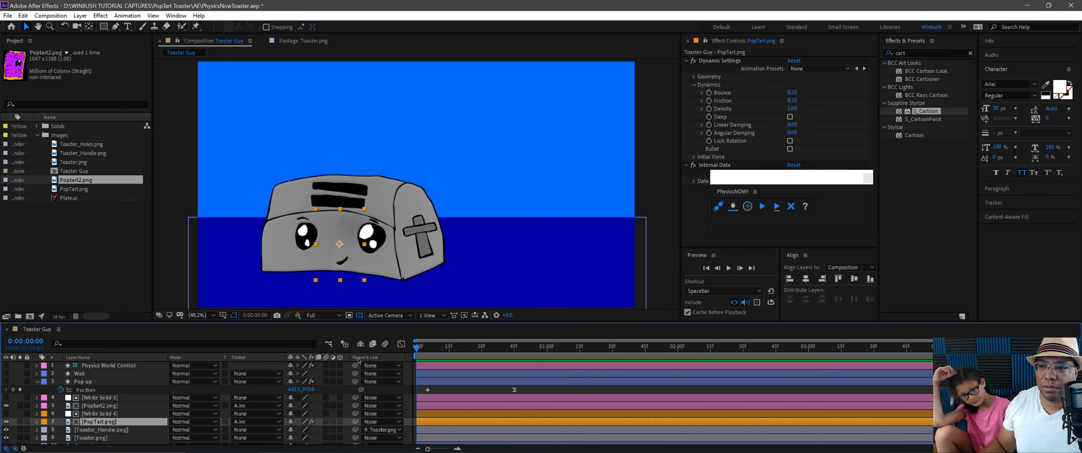
Set PopTart.png's Bounce to 0.60, moving the PhysicsNOW! panel clear of its effect settings
left_click(788, 209)
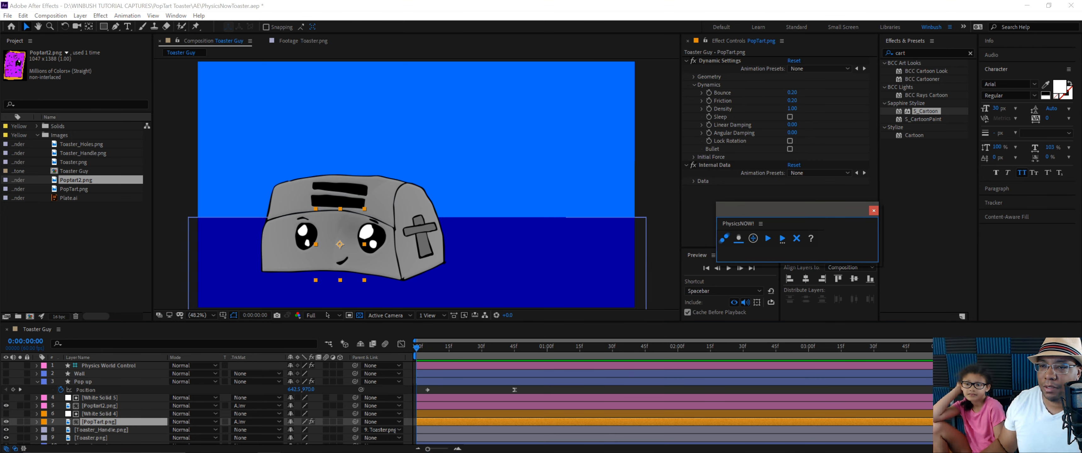
left_click(114, 423)
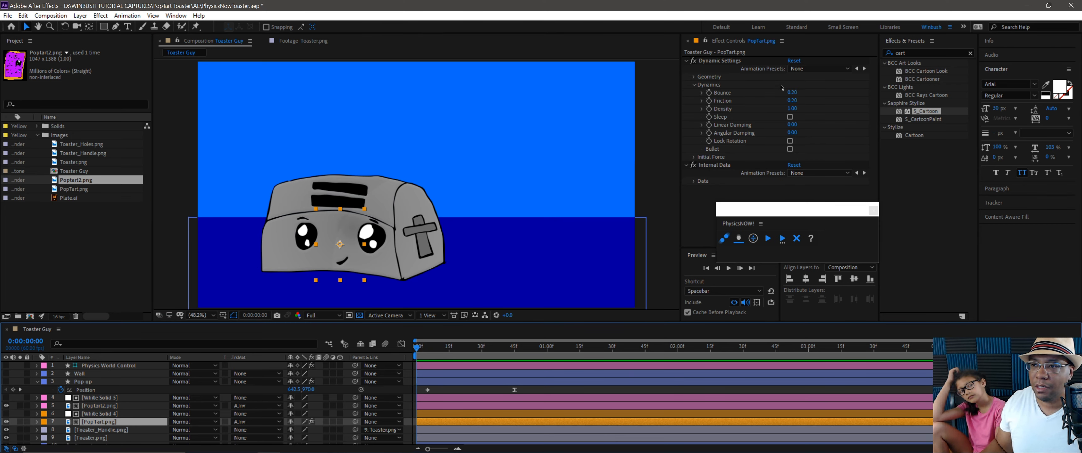
left_click(792, 92)
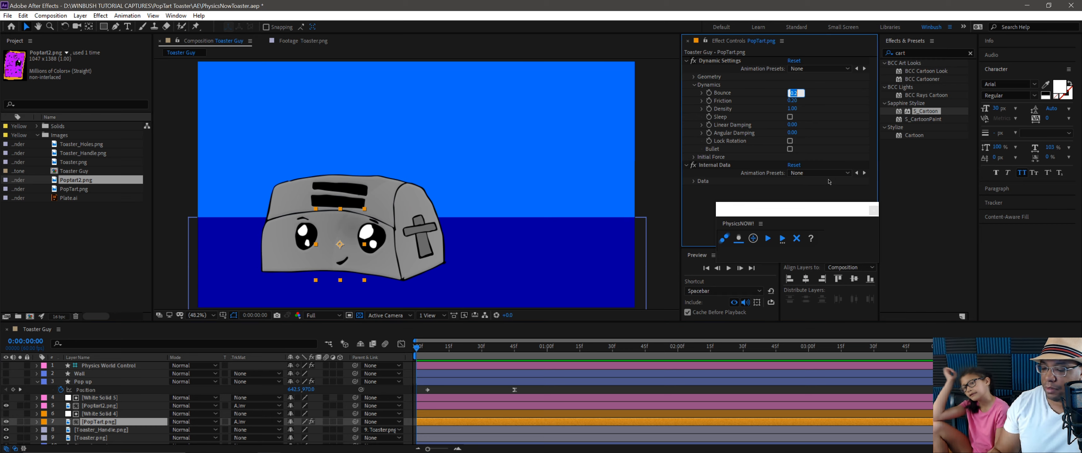
key("BackSpace")
type(".6")
key("Return")
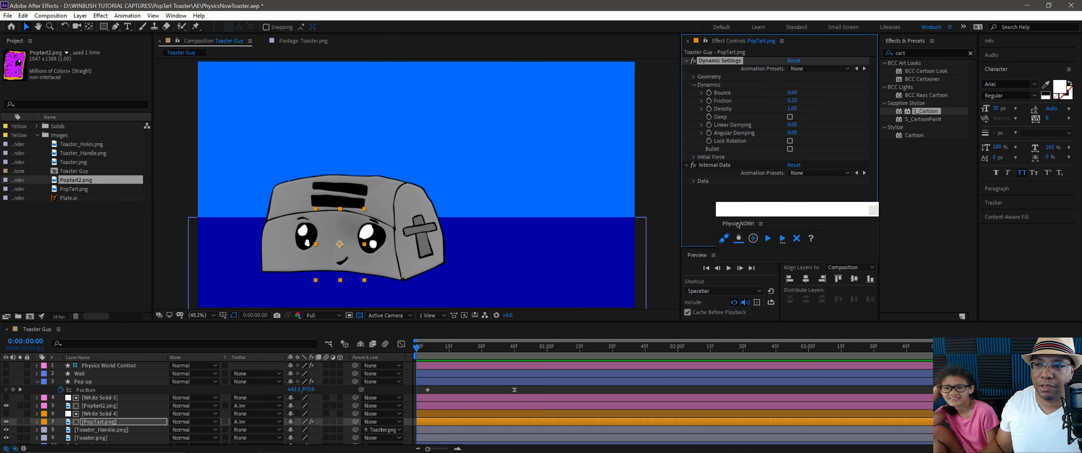
Rerun the PhysicsNOW! simulation with the panel moved aside and watch the pop tart's bounce
left_click_drag(765, 209, 754, 204)
left_click(758, 234)
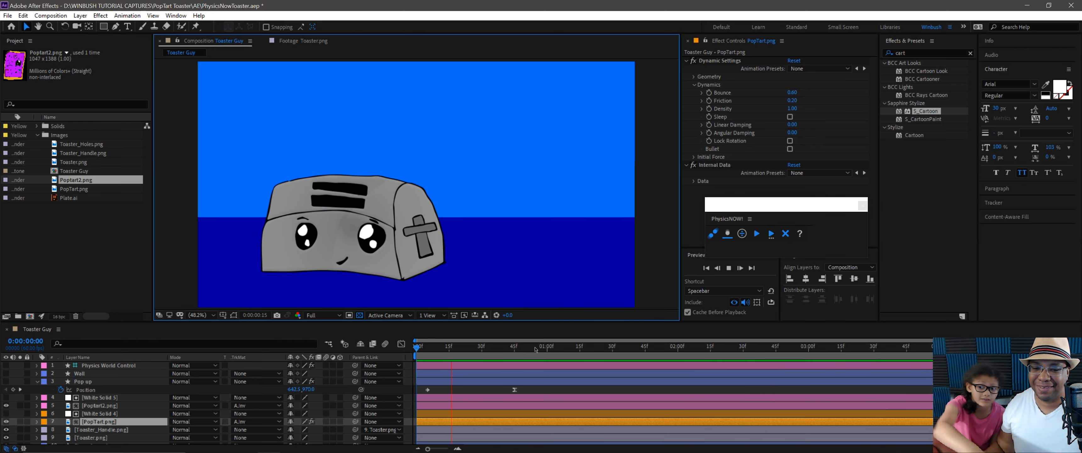
key("space")
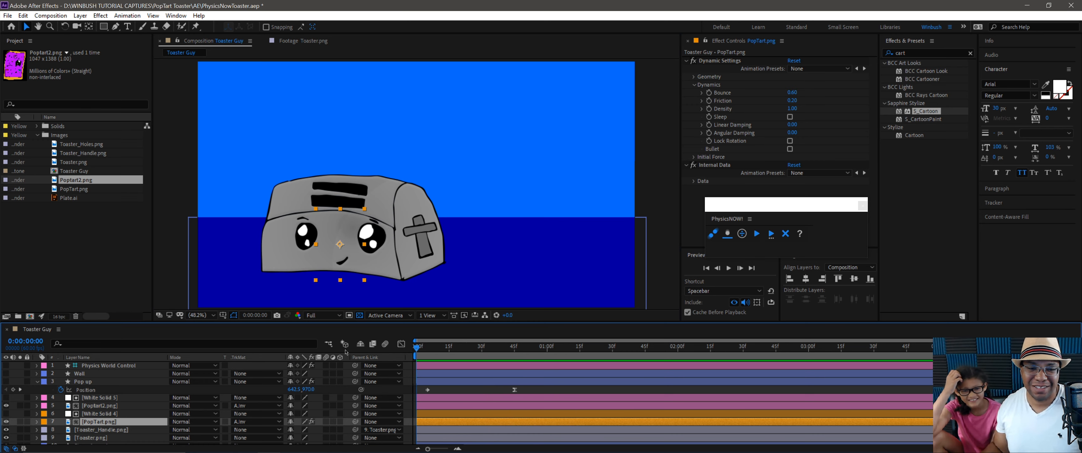
Show the Wall and Pop up layers and rerun the simulation to check the pop tart against the guide shapes
left_click(87, 384)
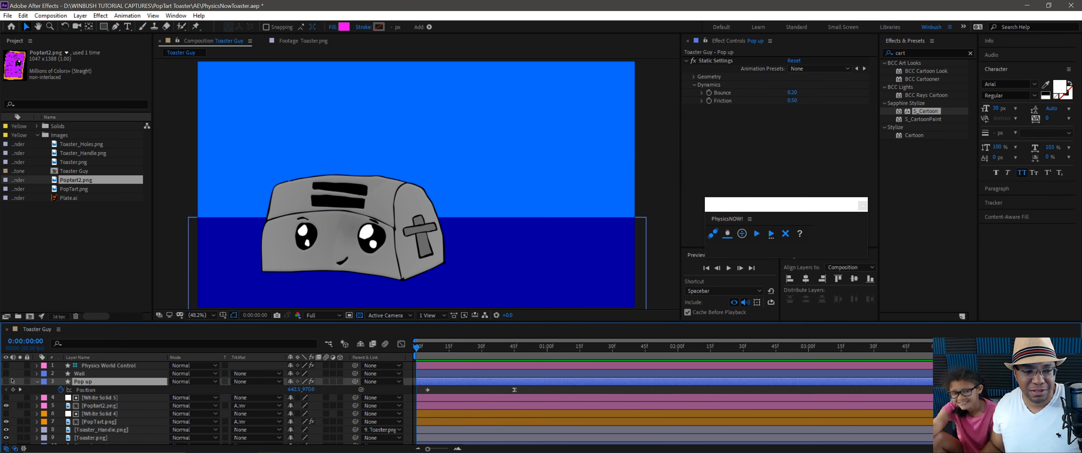
left_click_drag(7, 381, 7, 373)
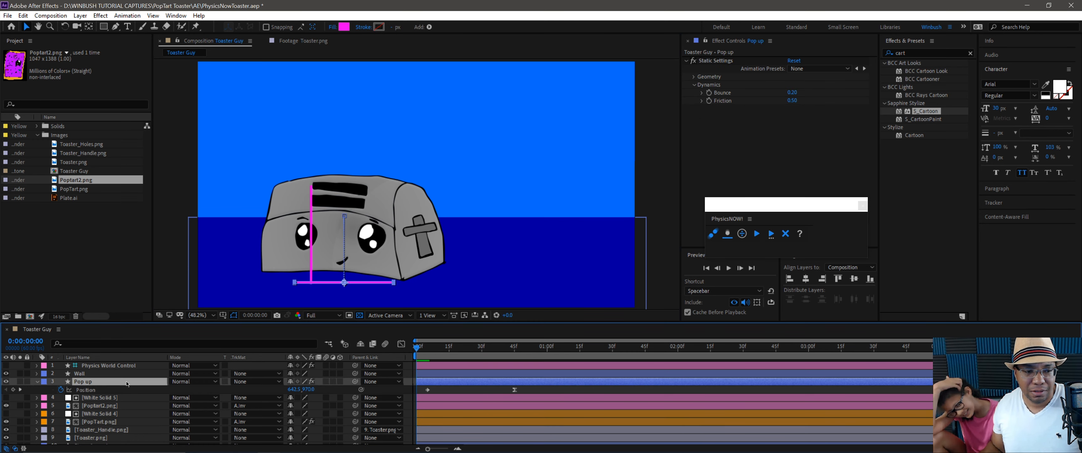
left_click(161, 422)
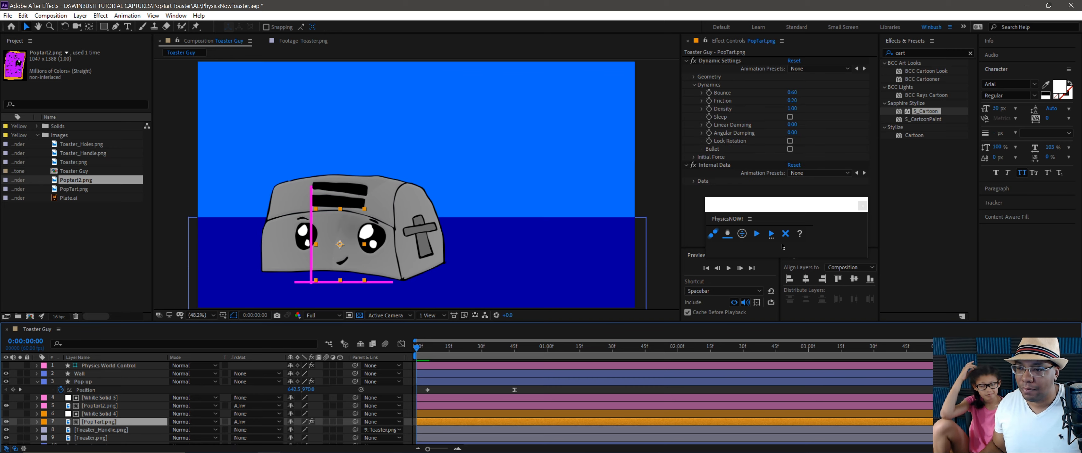
left_click(786, 235)
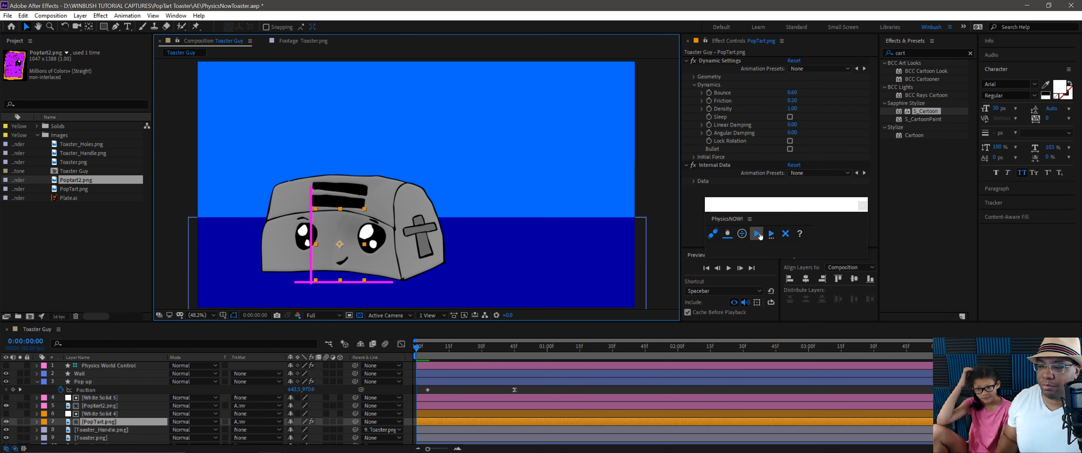
left_click(760, 236)
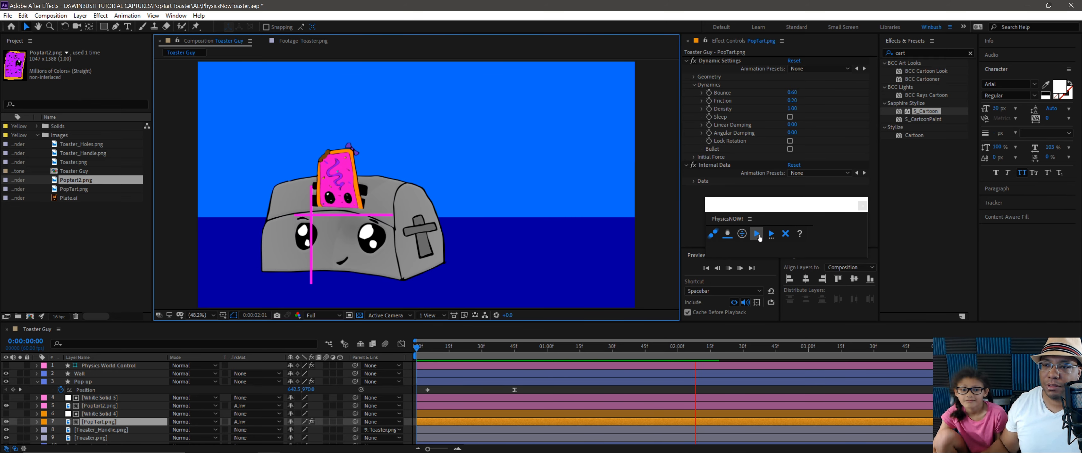
left_click(785, 234)
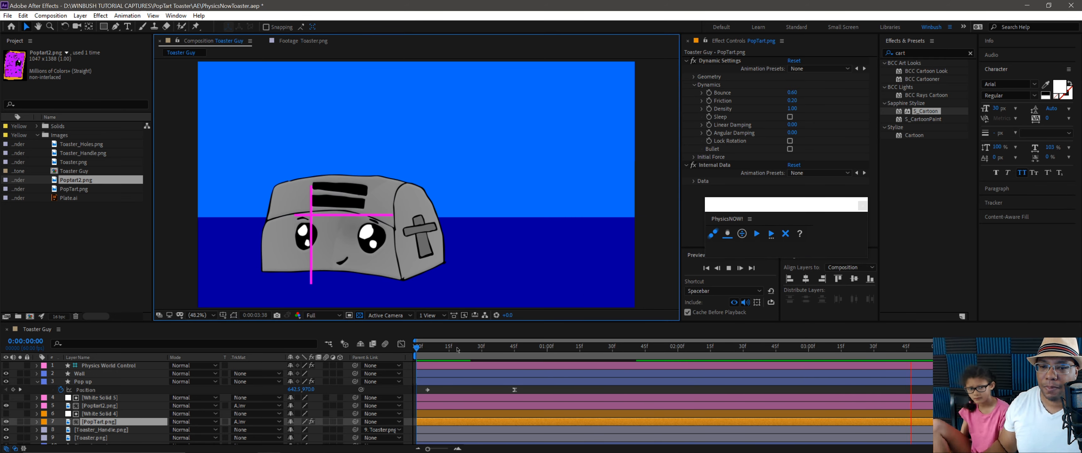
Set the Pop up layer's Bounce to 0.60, clear the old simulation and run it again
left_click(87, 383)
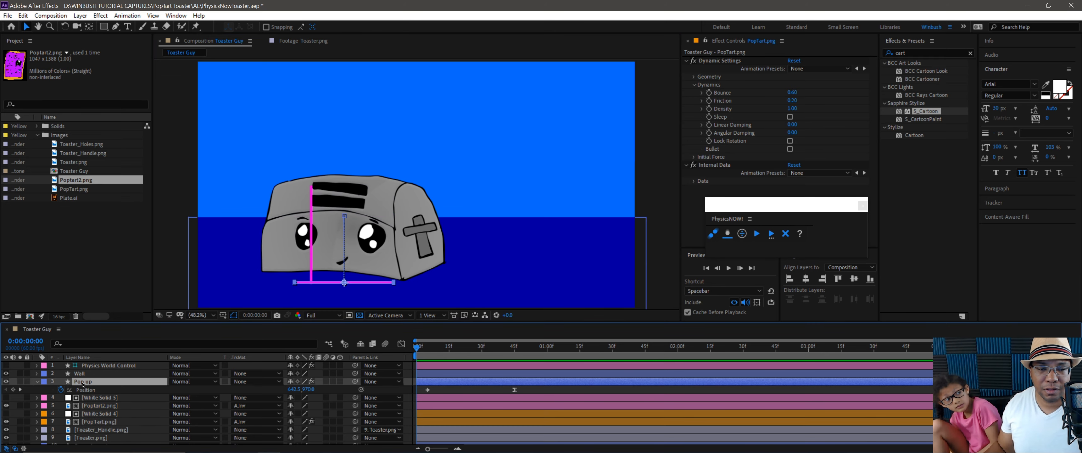
left_click(791, 93)
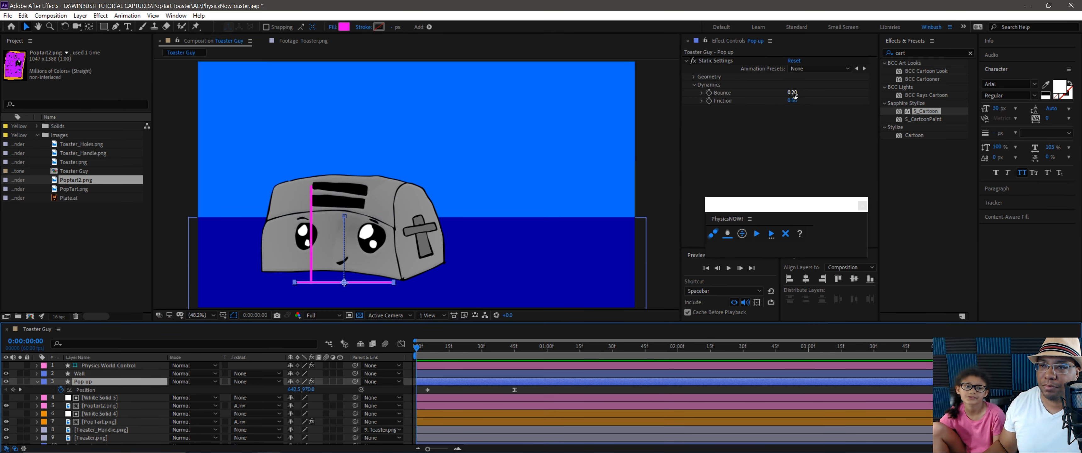
key("Return")
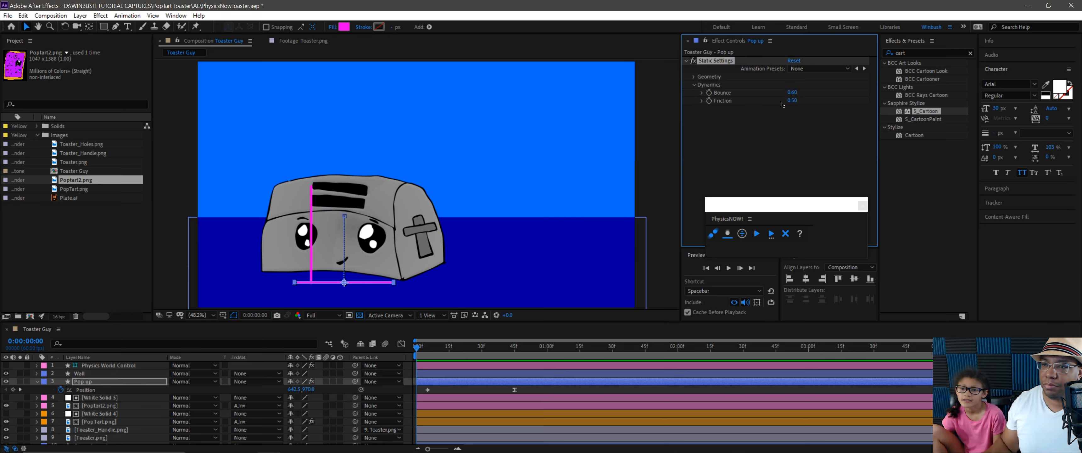
left_click(786, 234)
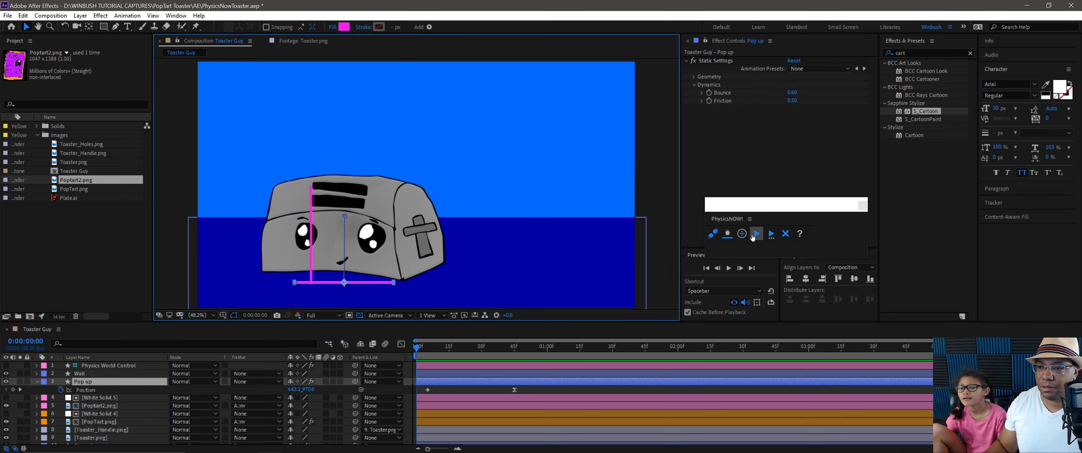
left_click(753, 238)
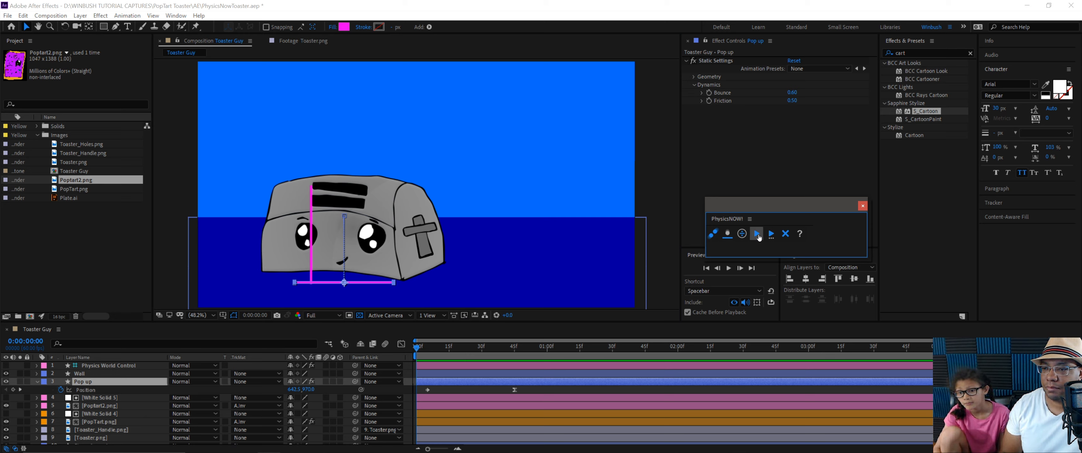
left_click(757, 238)
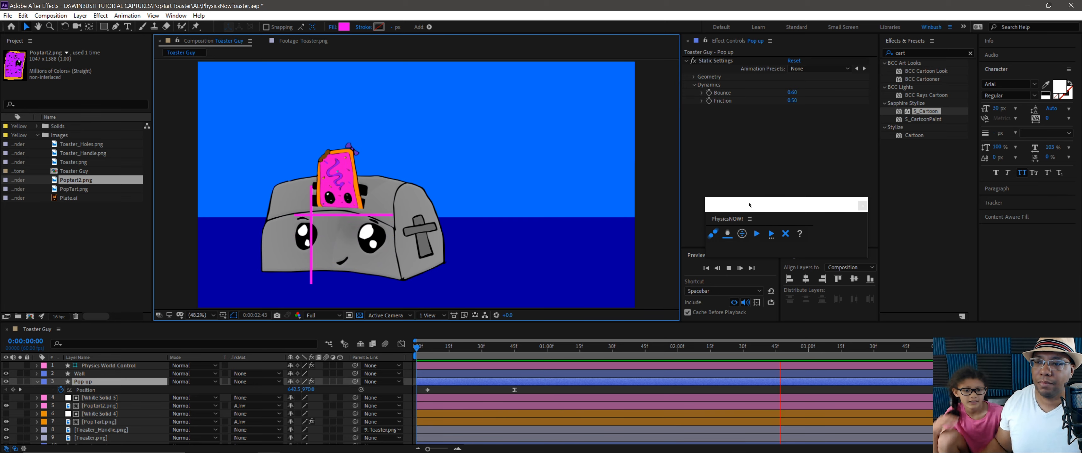
Lower the Pop up layer's Position keyframe at frame 5 until the shape sits below the composition frame
left_click(448, 346)
left_click_drag(442, 349, 296, 358)
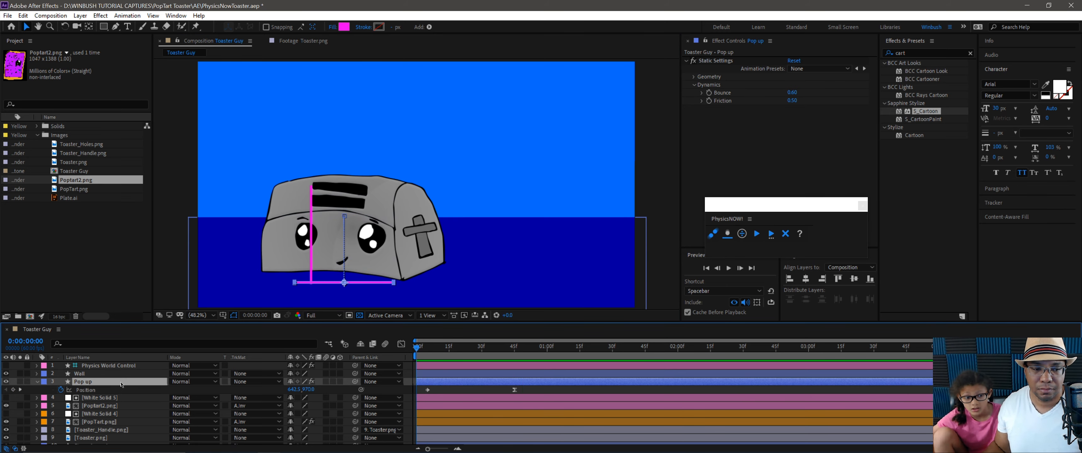
left_click(20, 389)
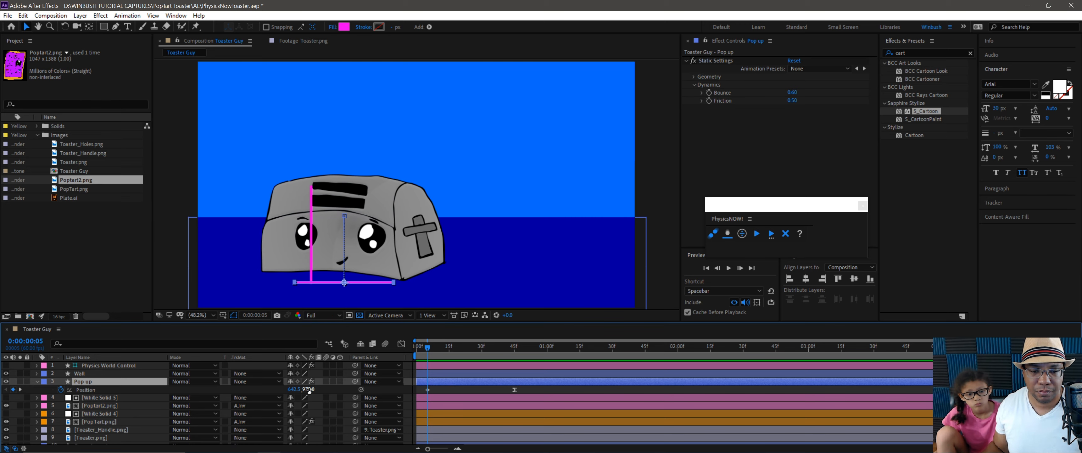
left_click_drag(309, 389, 365, 396)
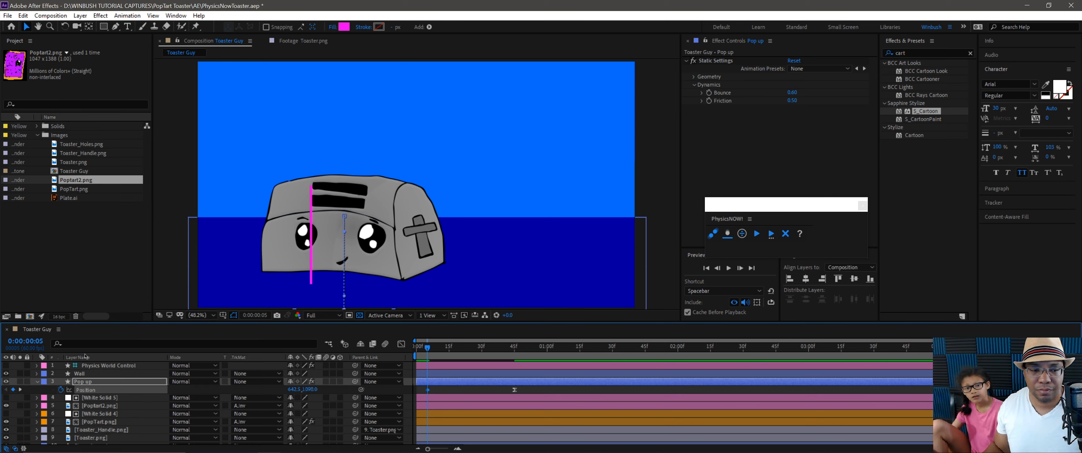
Set PopTart.png's Bounce to 1.00 and its Friction to 0.30
left_click(99, 421)
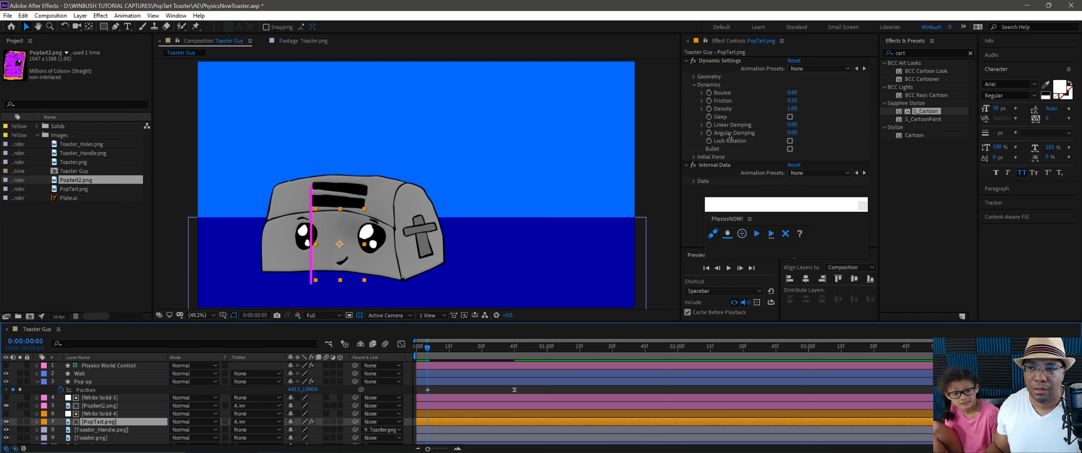
left_click(791, 92)
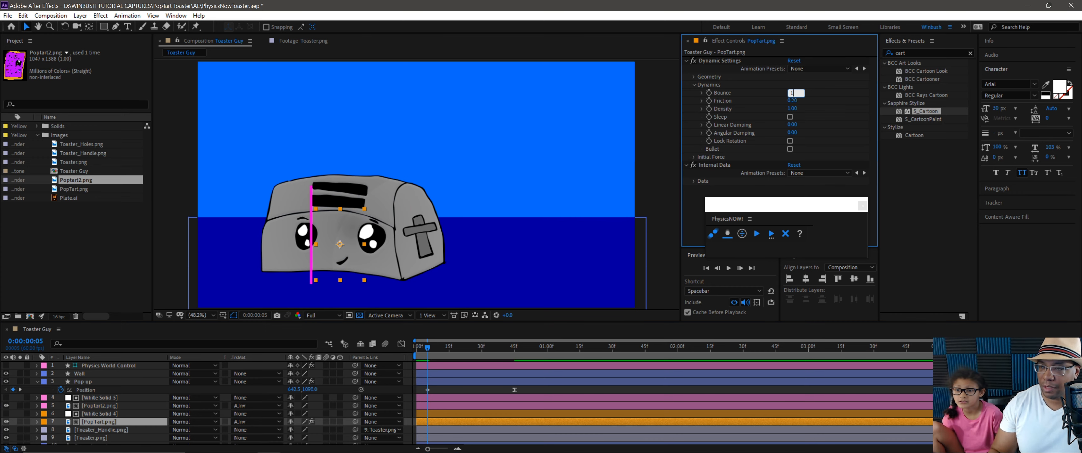
type("1")
left_click(806, 128)
left_click(792, 101)
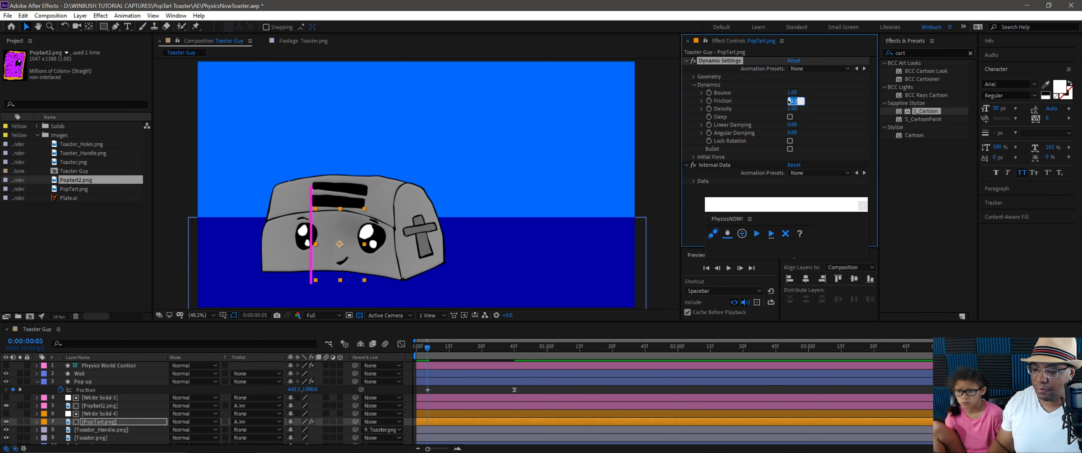
type(".3")
key("Return")
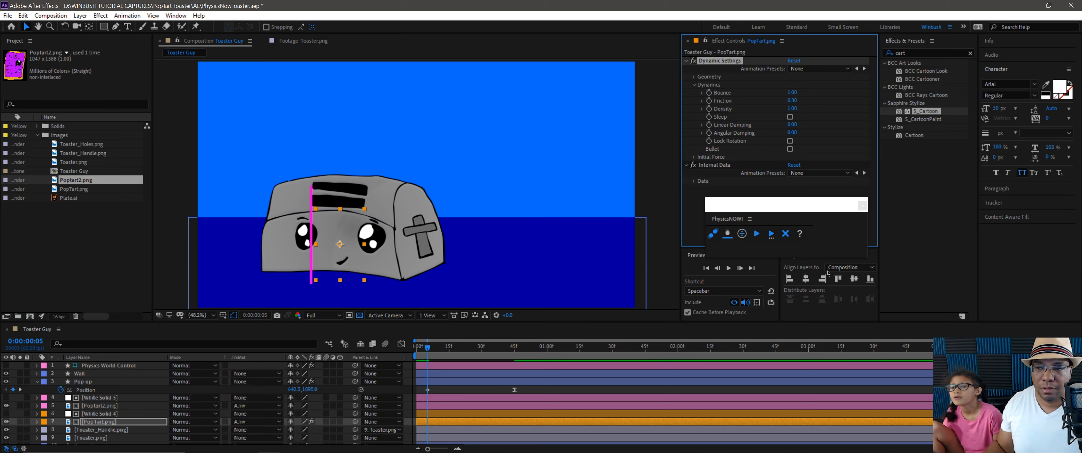
Clear and rerun the PhysicsNOW! simulation, and watch how high the pop tart jumps with the stronger bounce
left_click(785, 234)
left_click(757, 234)
left_click(728, 269)
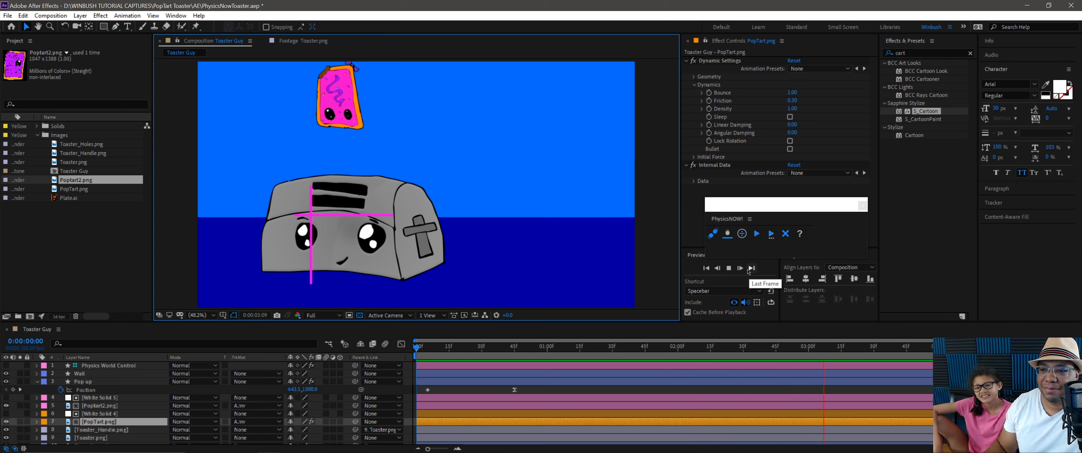
left_click(441, 348)
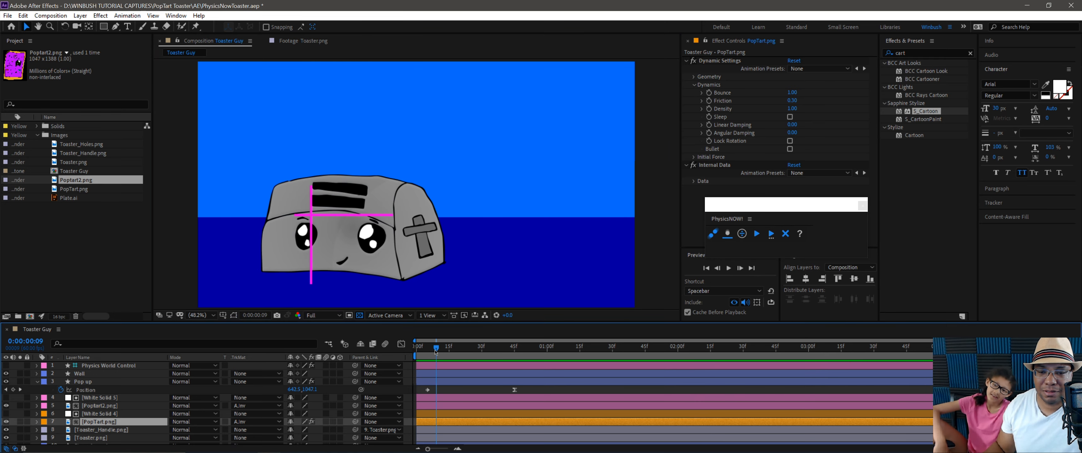
Reduce PopTart.png's Bounce to 0.70
key("Page_Up")
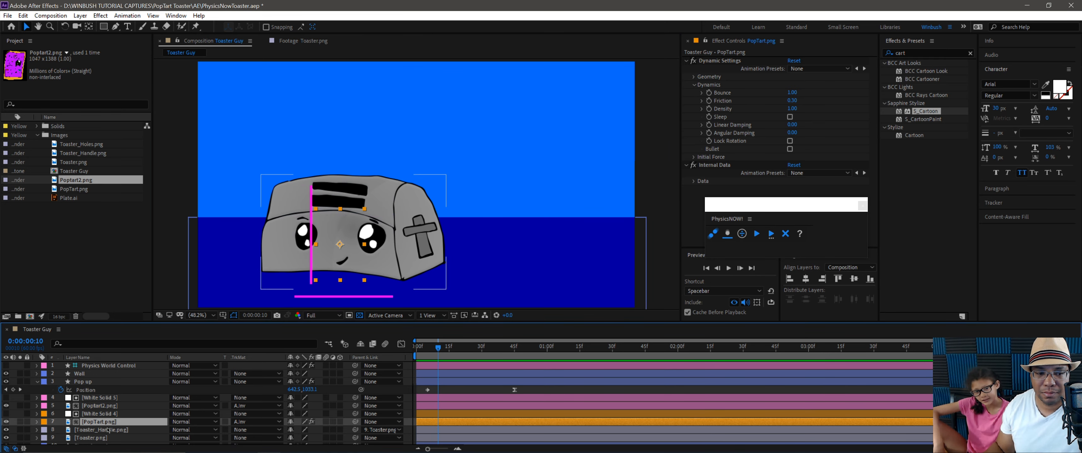
left_click(791, 93)
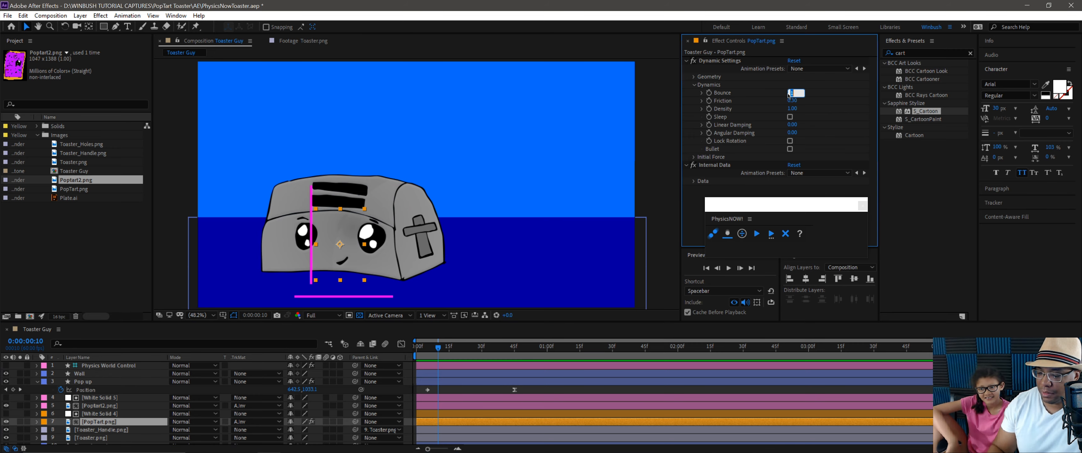
type("0.7")
key("Return")
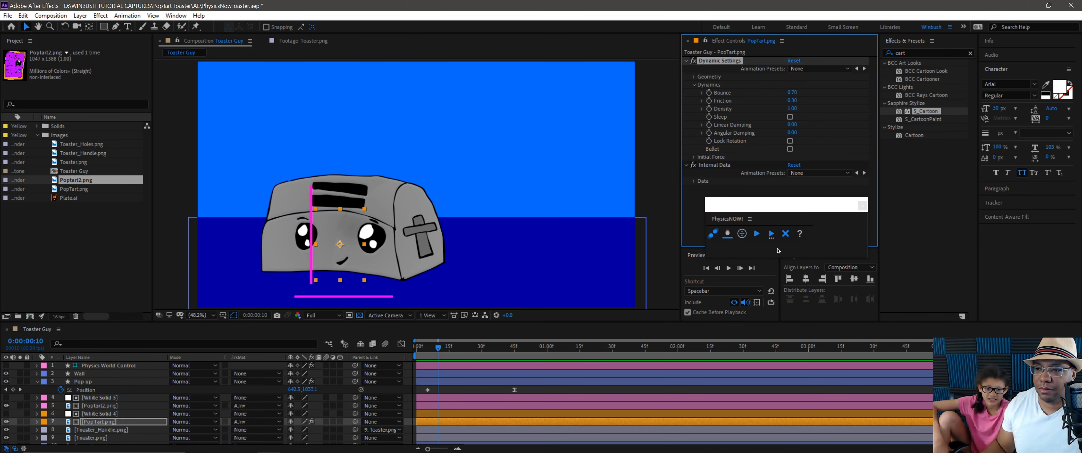
Run the simulation with the reduced bounce and play back the pop tart's jump
left_click(756, 234)
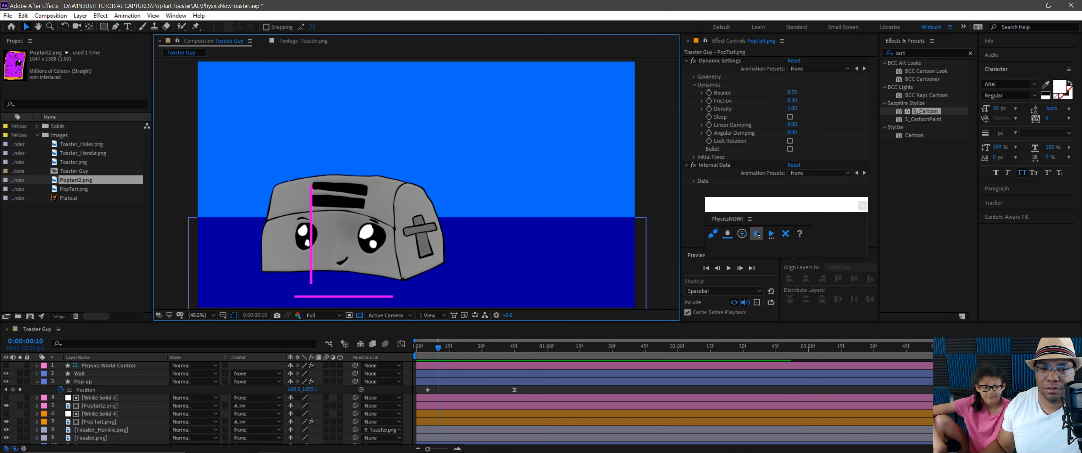
left_click(789, 236)
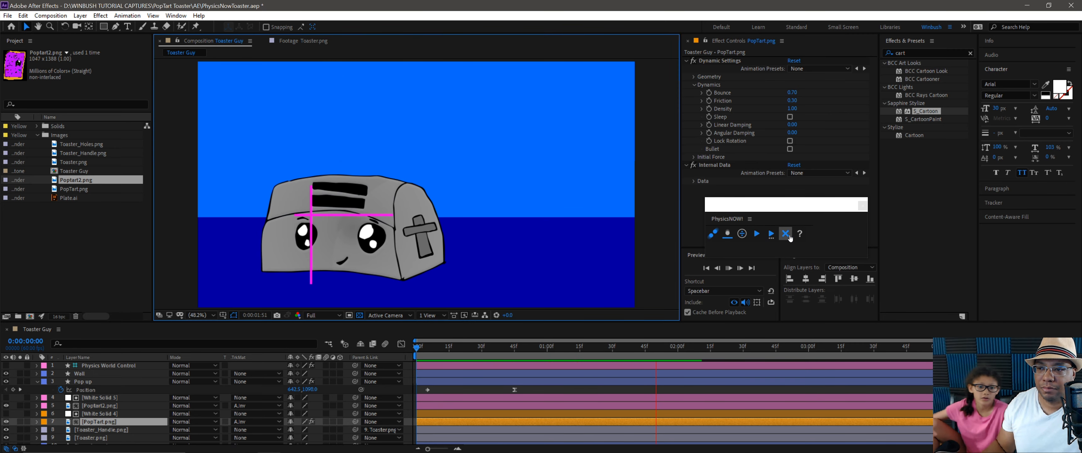
key("space")
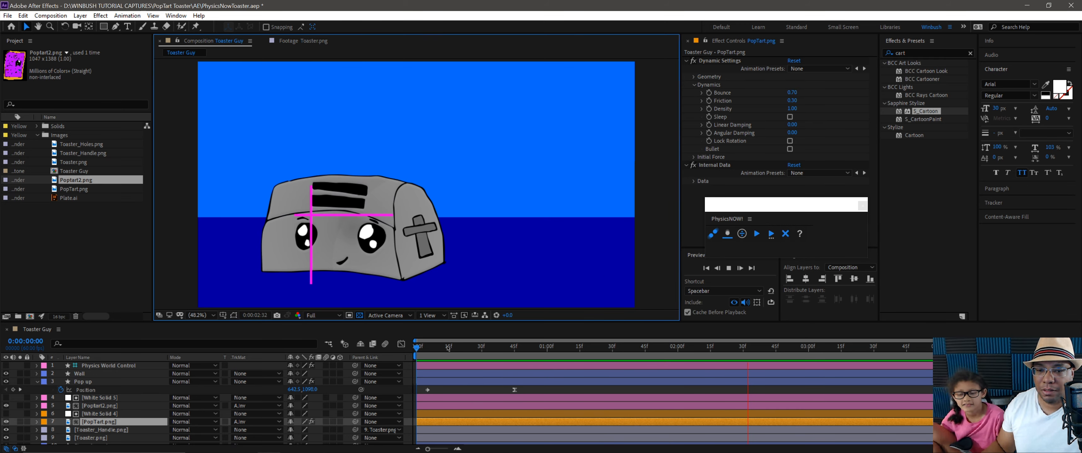
key("space")
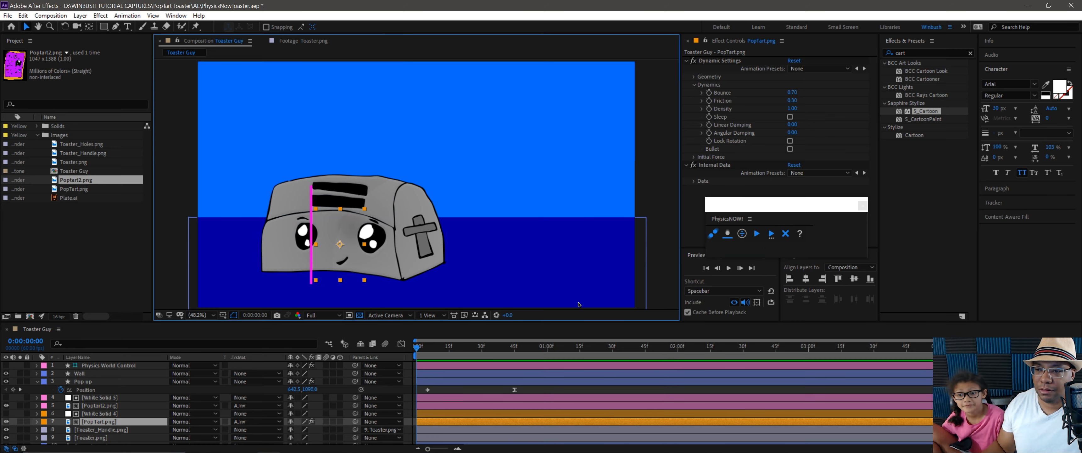
Raise the Pop up layer's Position keyframe at frame 5 to a Y value of about 1004
left_click(418, 352)
mouse_move(418, 352)
left_mouse_down()
mouse_move(435, 348)
mouse_move(411, 346)
left_mouse_up()
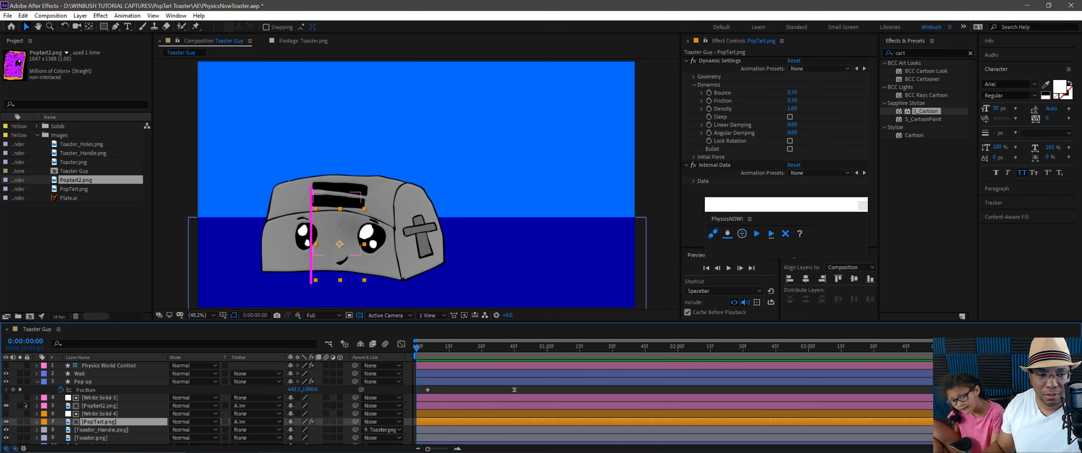
left_click(20, 389)
left_click_drag(311, 389, 271, 389)
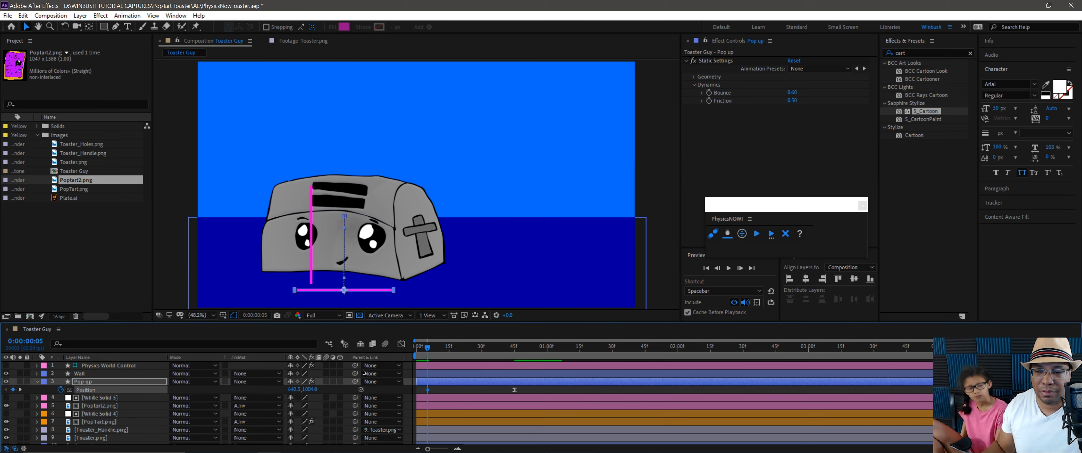
Run the simulation with the adjusted keyframe and hide the Wall and Pop up layers to preview the result
left_click(758, 233)
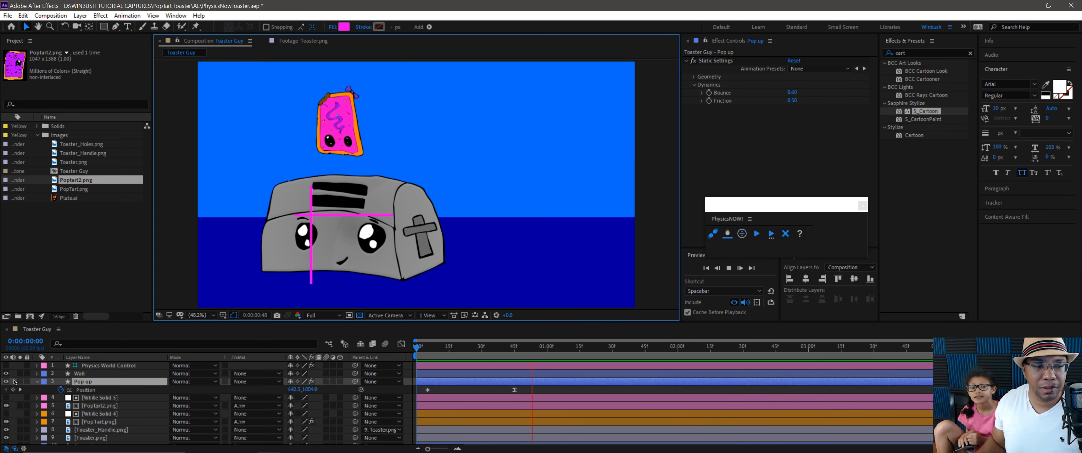
left_click_drag(6, 382, 6, 373)
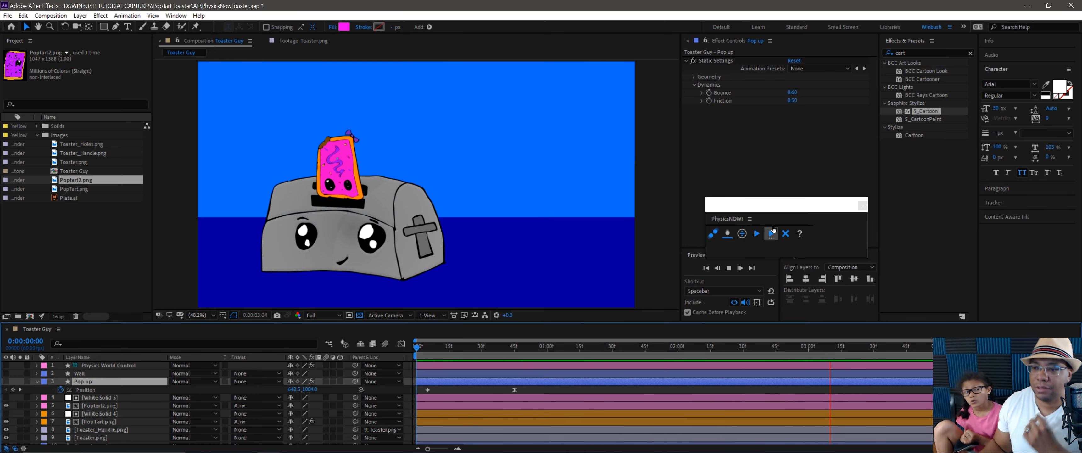
left_click(785, 234)
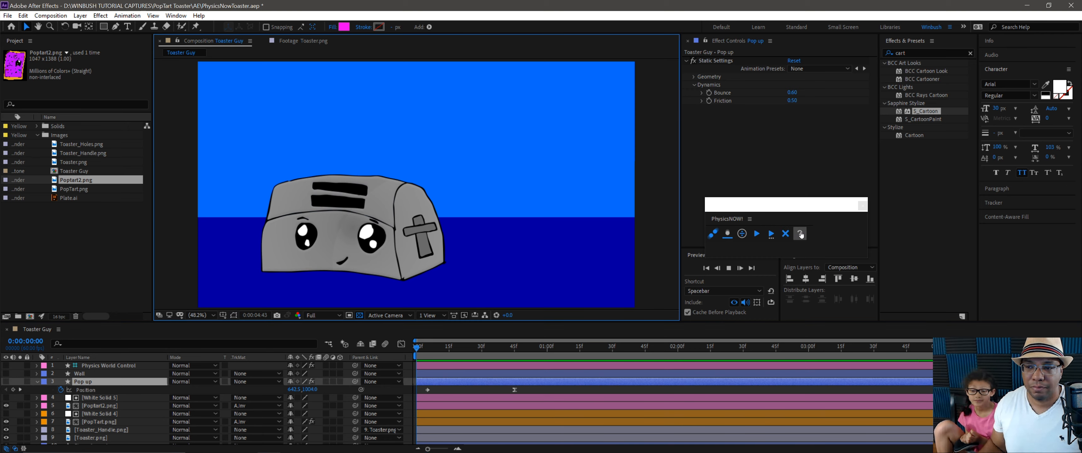
Stop the preview and collapse the Pop up layer's properties, leaving no layer selected
left_click(786, 234)
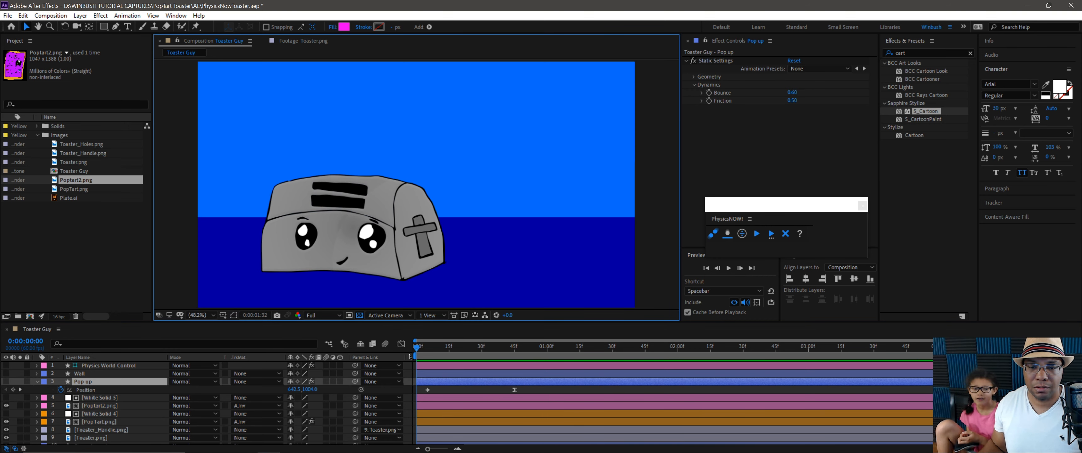
left_click(410, 356)
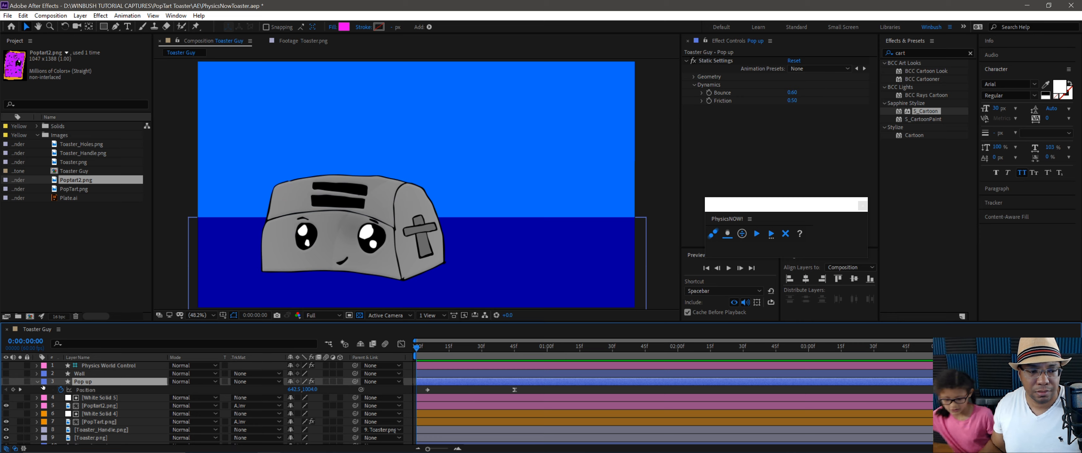
left_click(36, 381)
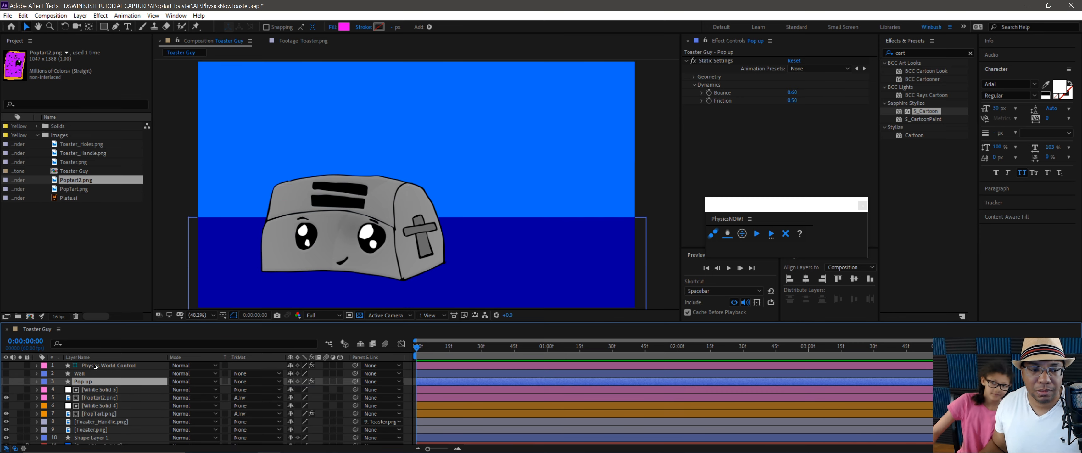
scroll(198, 381, "down", 1)
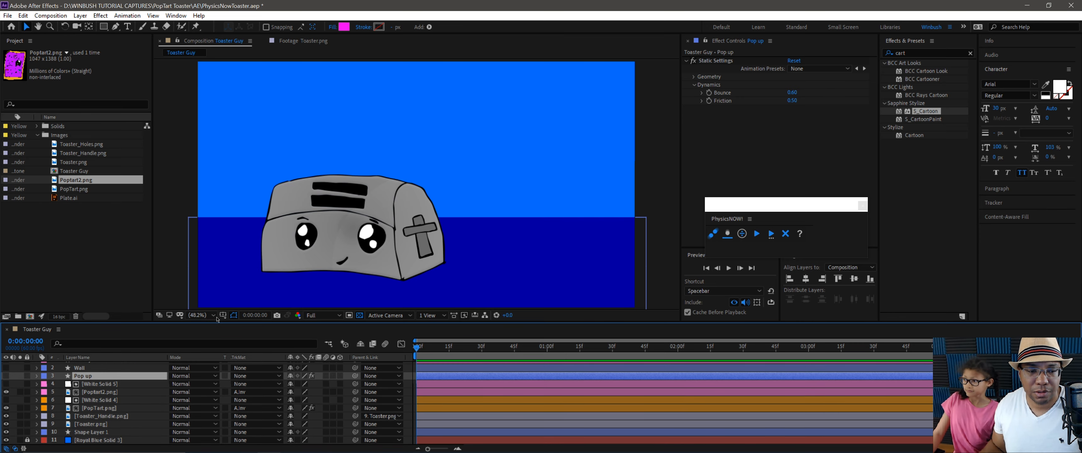
left_click_drag(217, 321, 197, 281)
left_click(130, 429)
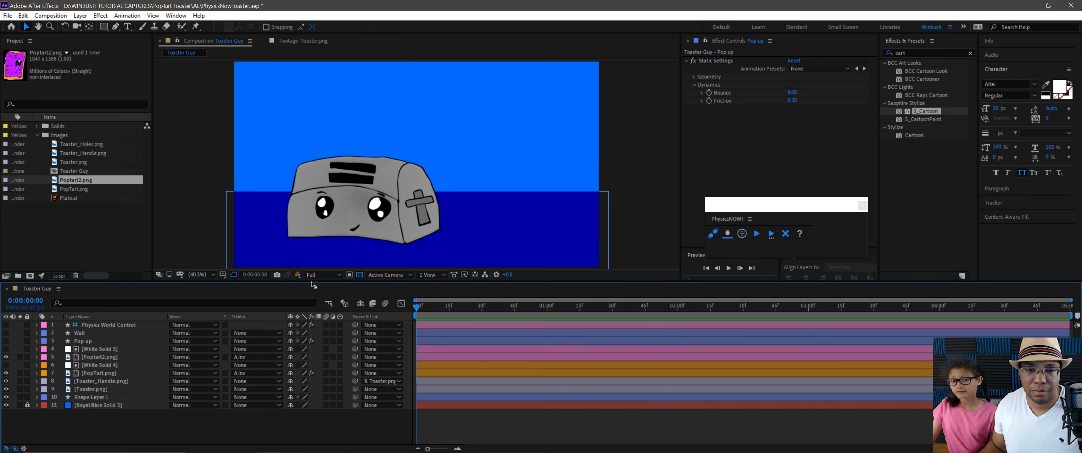
left_click_drag(313, 281, 313, 331)
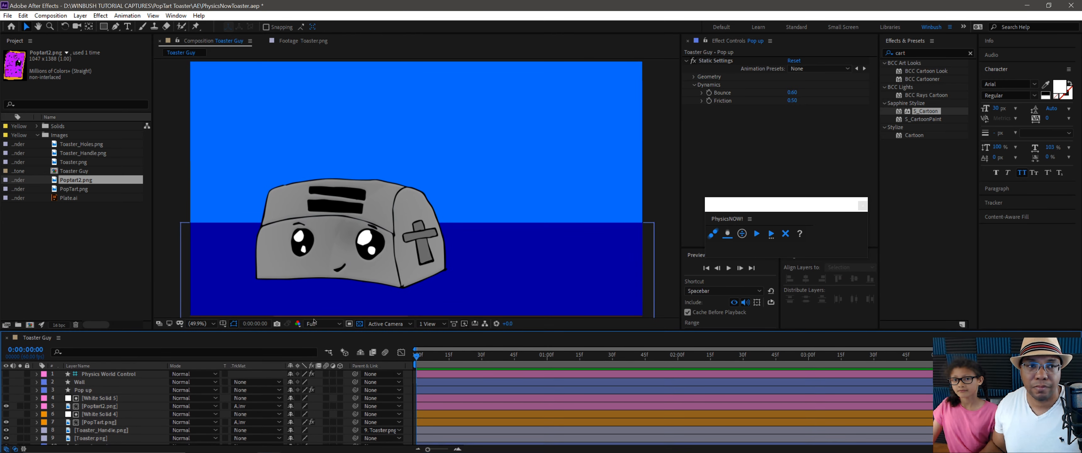
left_click(116, 27)
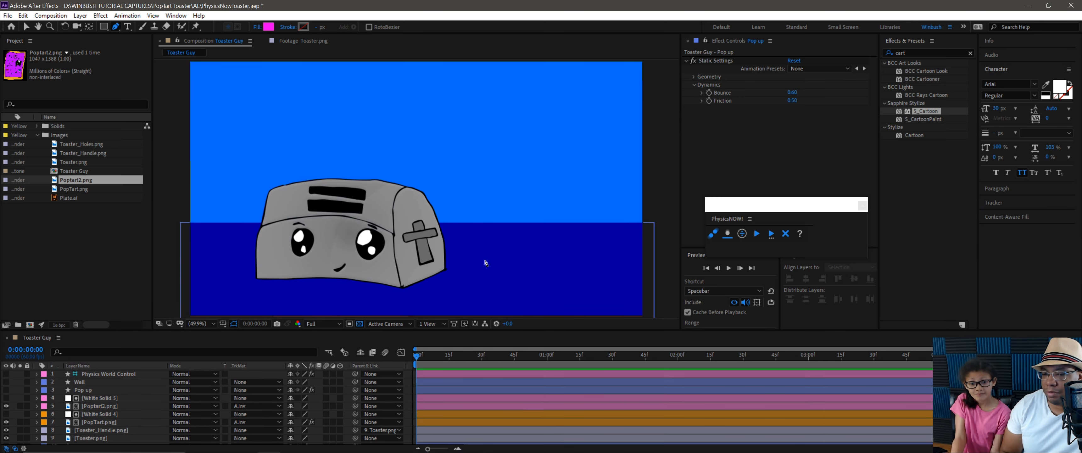
mouse_move(479, 265)
left_mouse_down()
mouse_move(480, 300)
mouse_move(484, 265)
left_mouse_up()
key("ctrl+z")
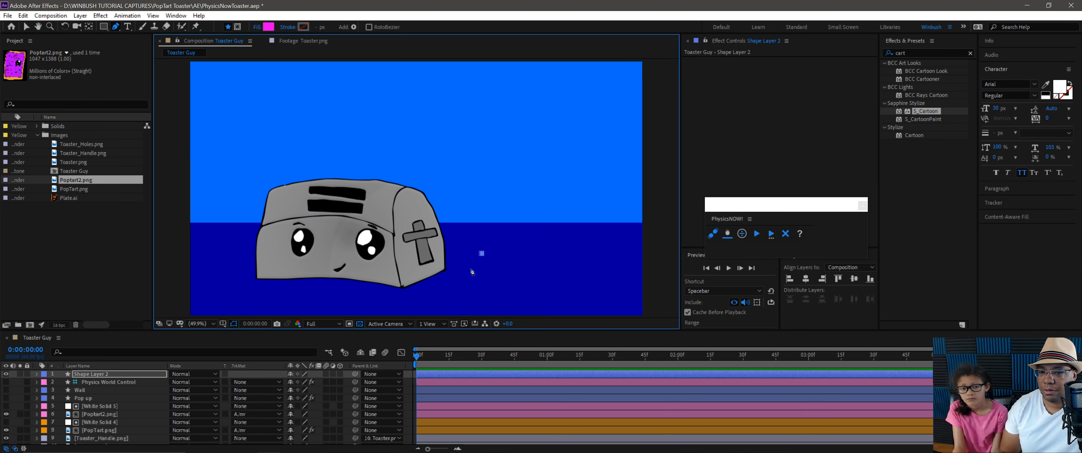
key("ctrl+z")
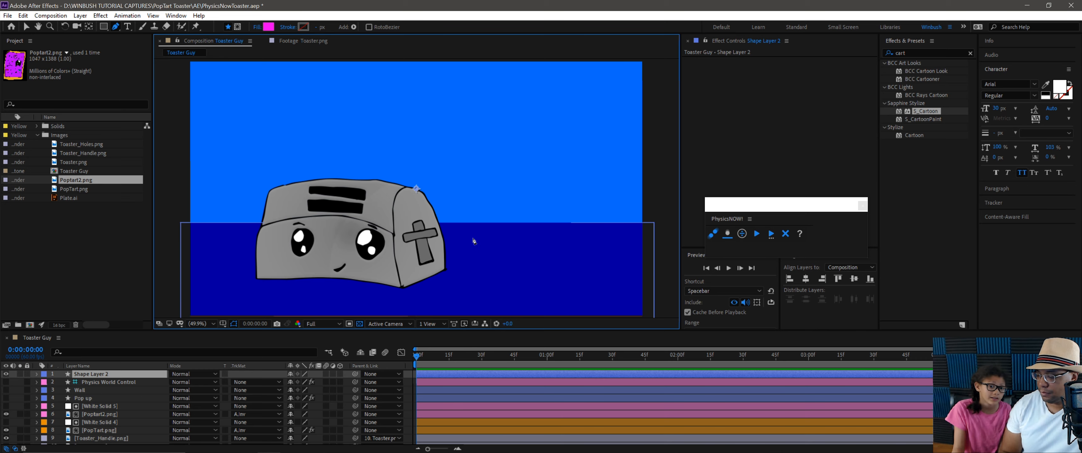
left_click_drag(486, 249, 585, 303)
left_click(523, 268)
key("ctrl+z")
key("ctrl+z")
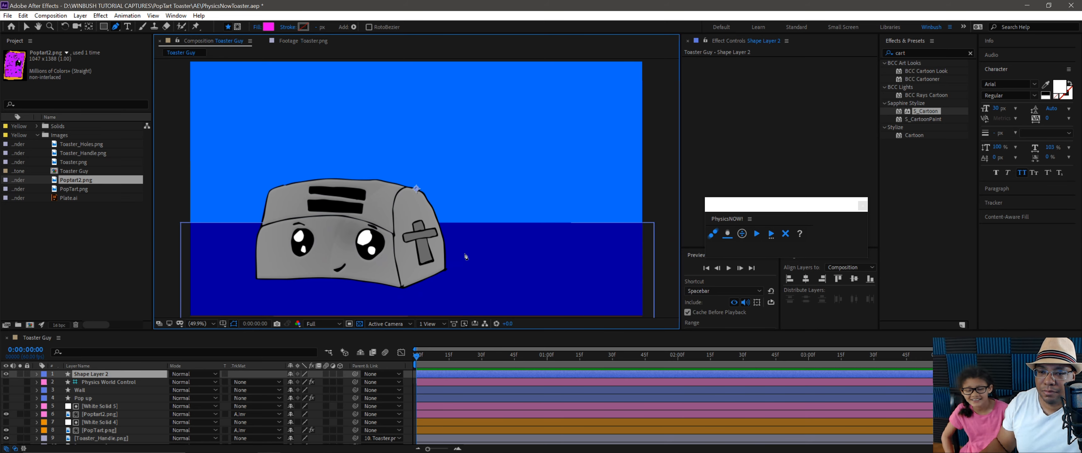
left_click(468, 251)
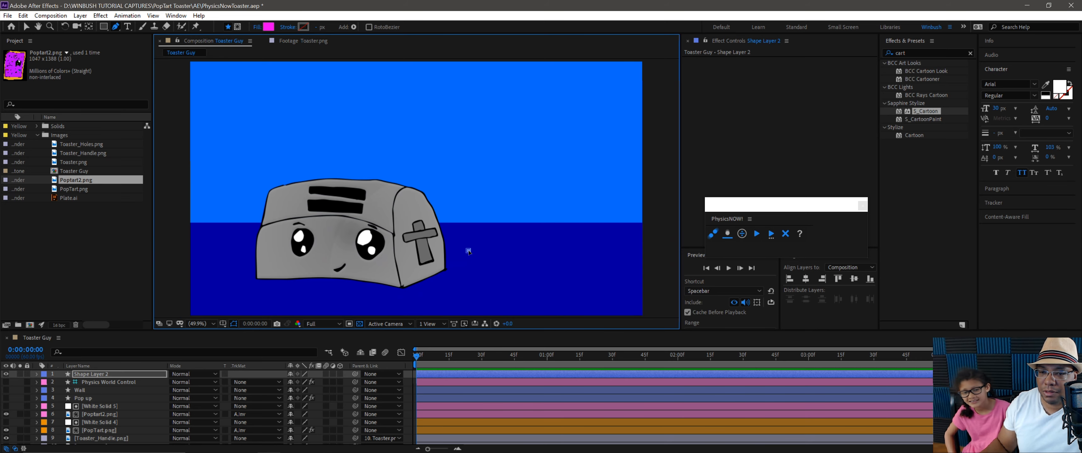
left_click(593, 254)
left_click(597, 289)
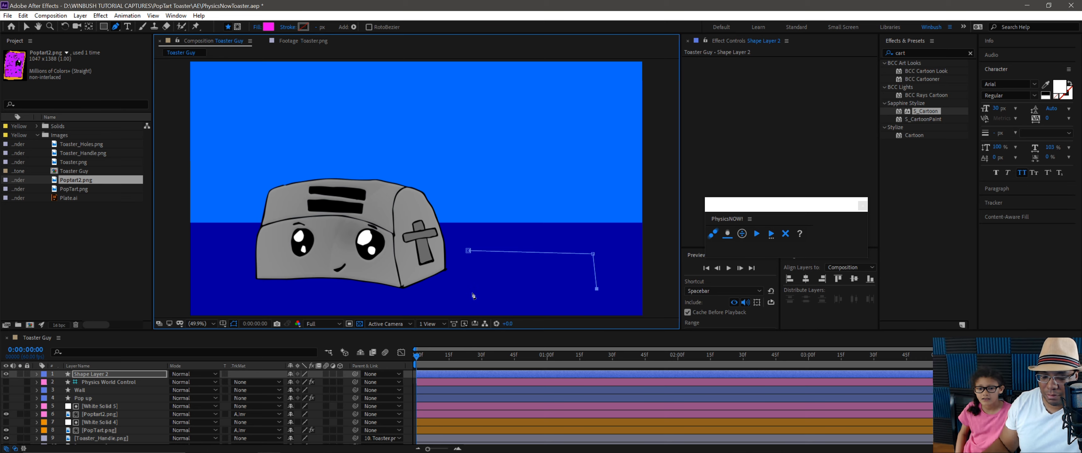
key("ctrl+z")
key("ctrl+z")
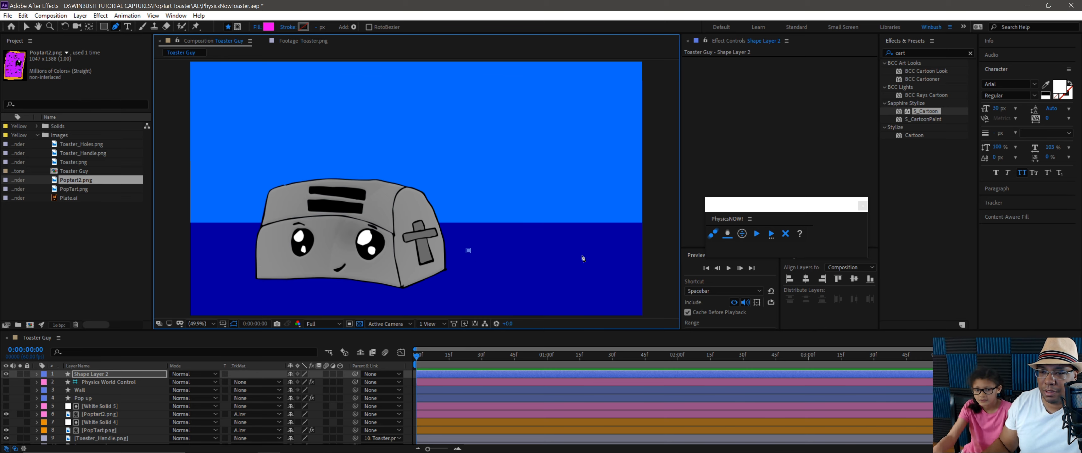
left_click_drag(582, 254, 591, 260)
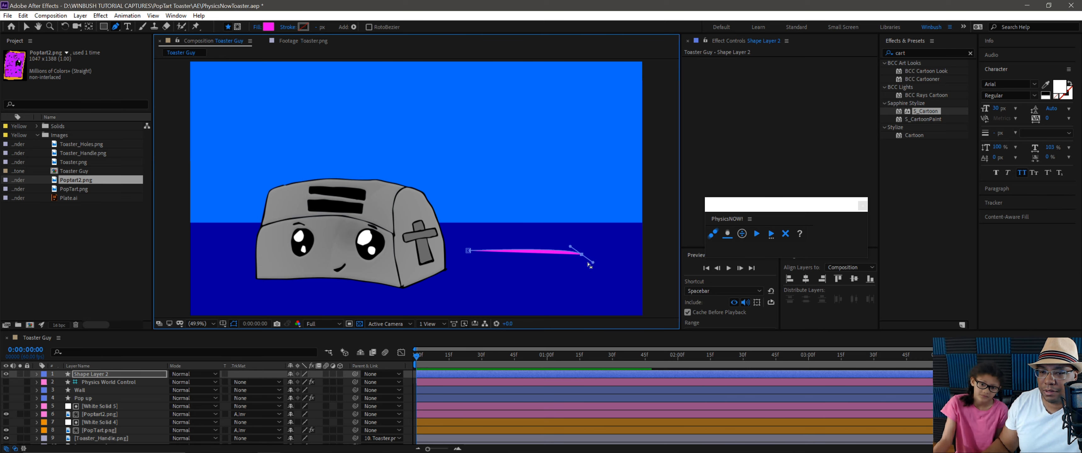
left_click(569, 257, "ctrl")
key("ctrl+z")
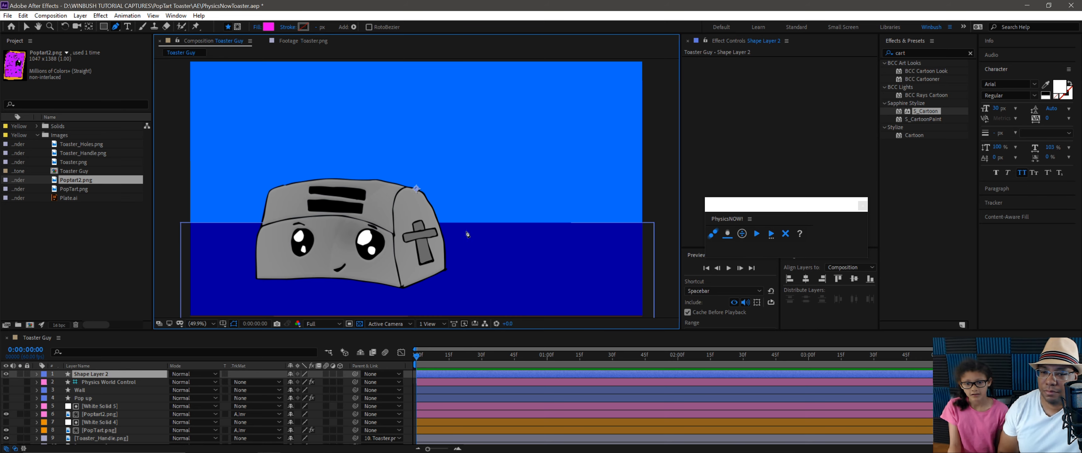
left_click(495, 260)
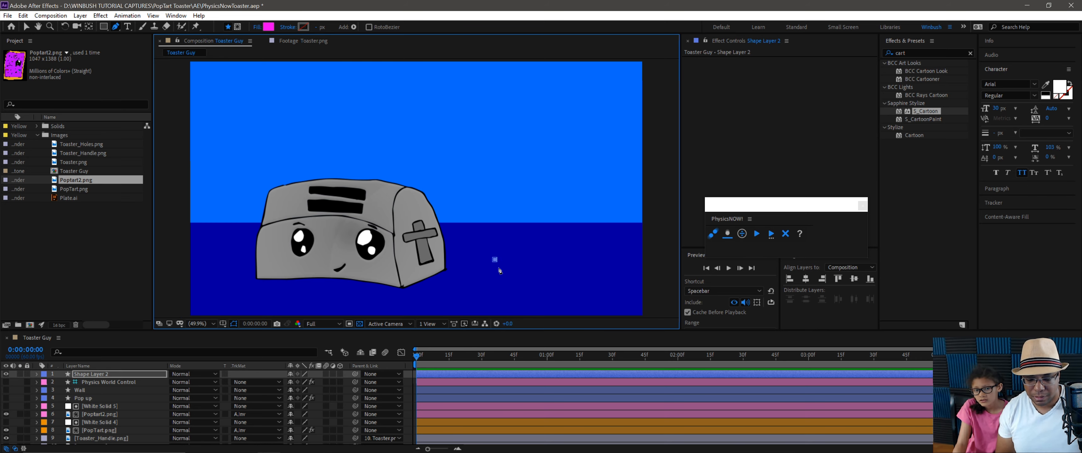
key("ctrl+z")
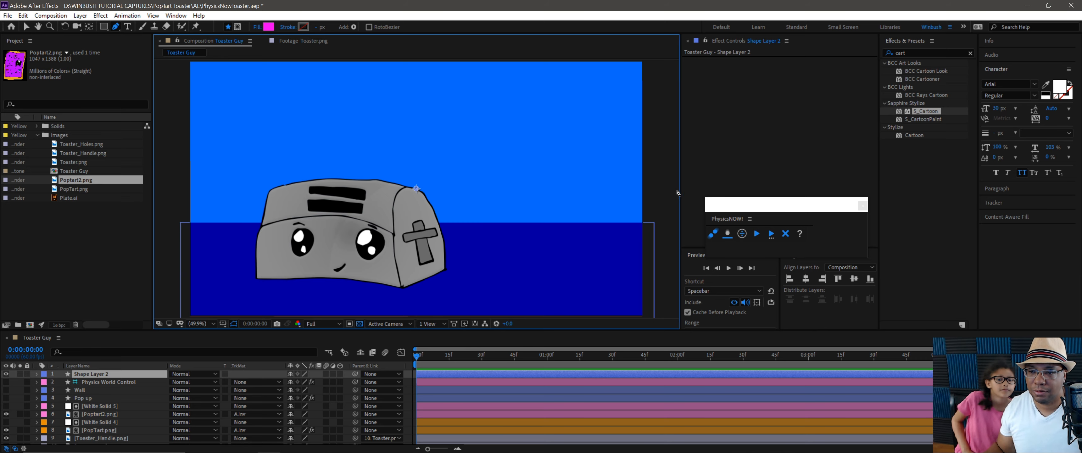
Deselect Shape Layer 2 and start a new Pen tool shape to the right of the toaster with a short vertical left edge
left_click(31, 26)
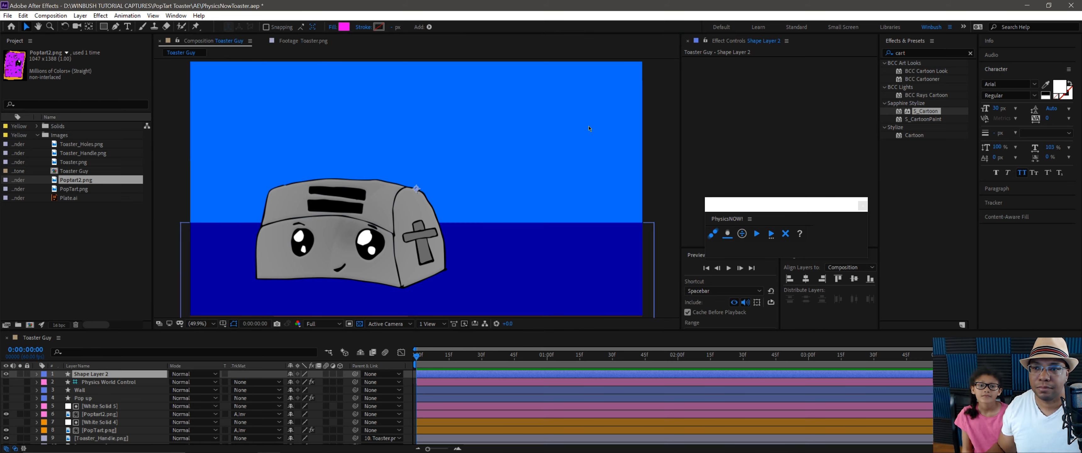
left_click(319, 107)
left_click(116, 26)
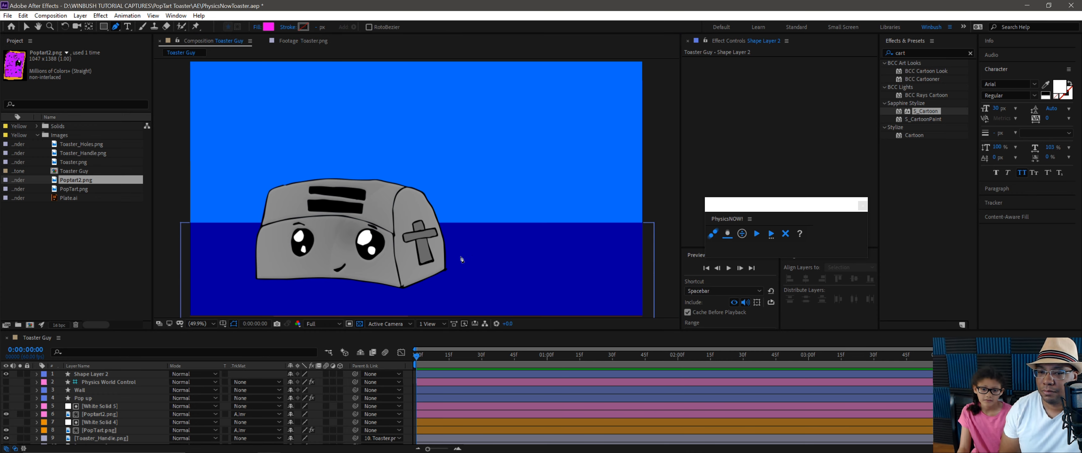
left_click(484, 253)
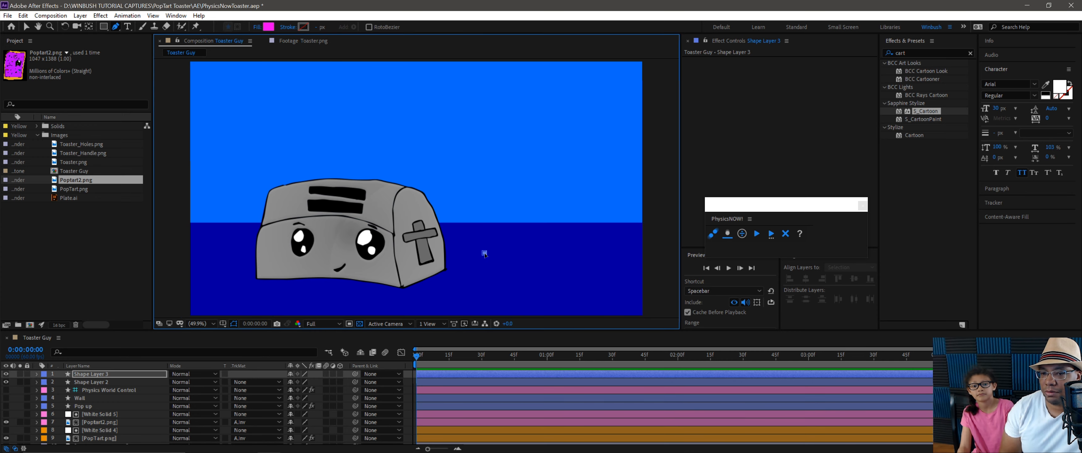
left_click(485, 276)
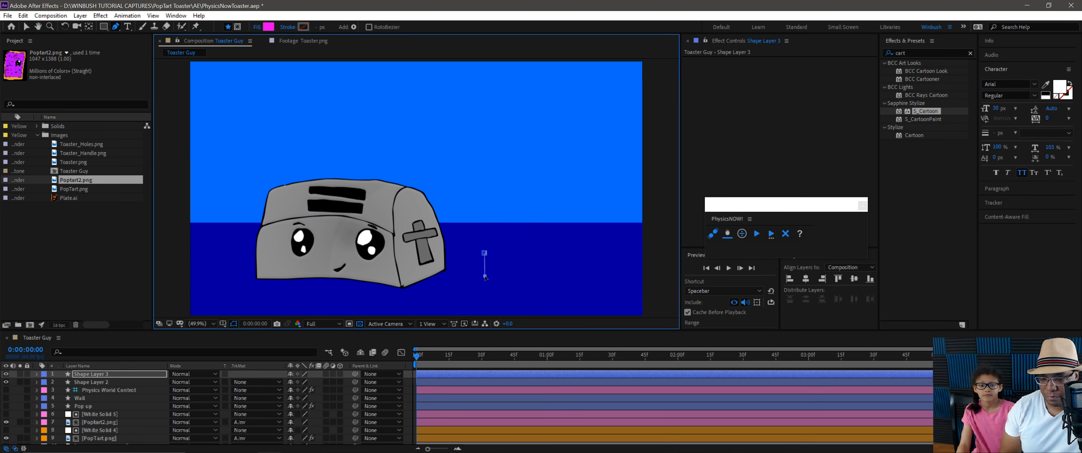
mouse_move(485, 278)
left_mouse_down()
mouse_move(495, 277)
mouse_move(486, 280)
left_mouse_up()
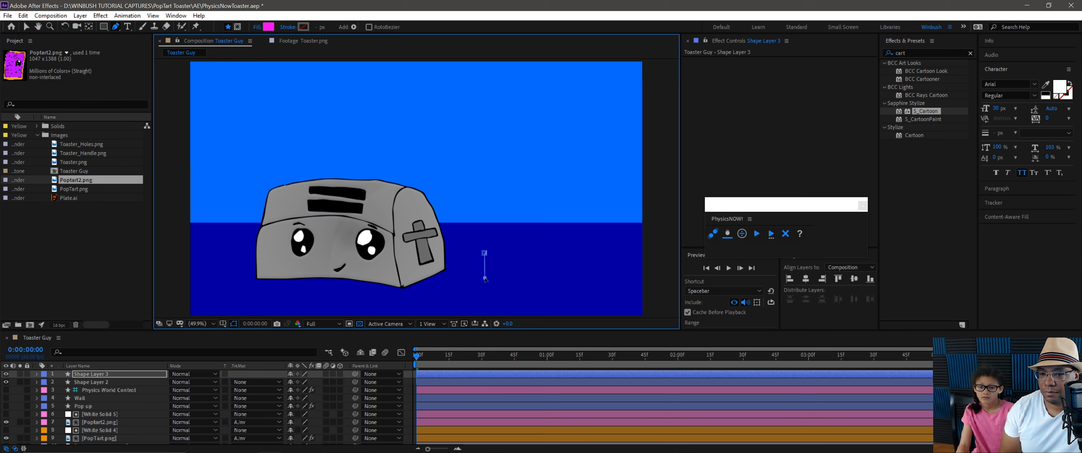
Extend the pen path with several points along the bottom and up the right side to form a long horizontal strip
left_click(497, 278)
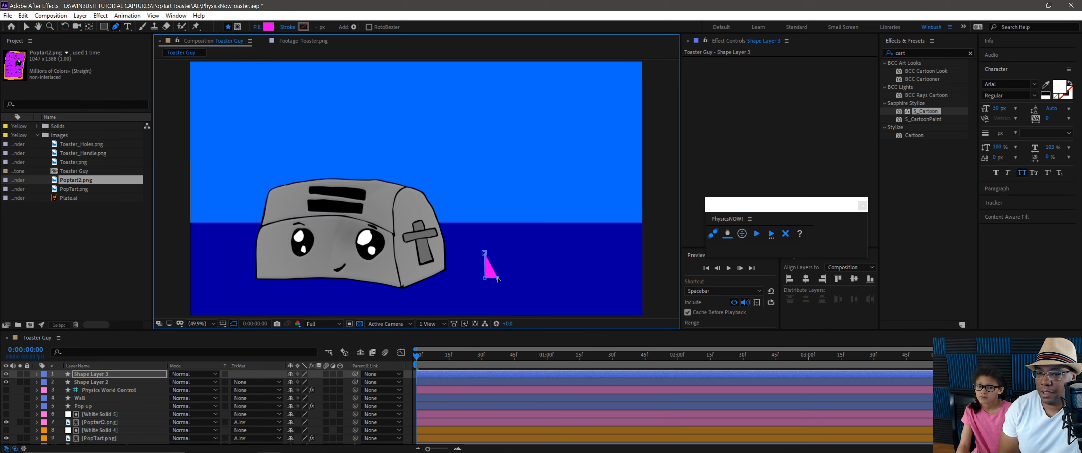
left_click(525, 279)
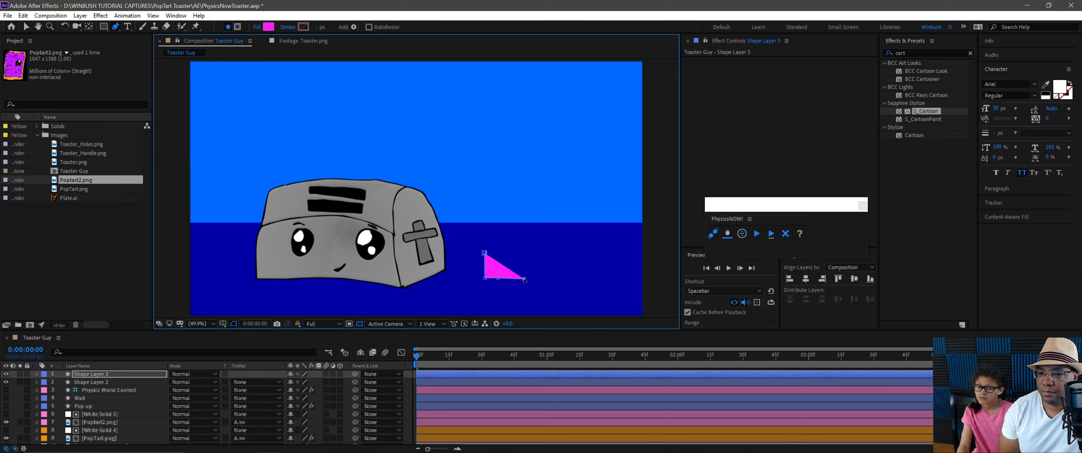
left_click(543, 282)
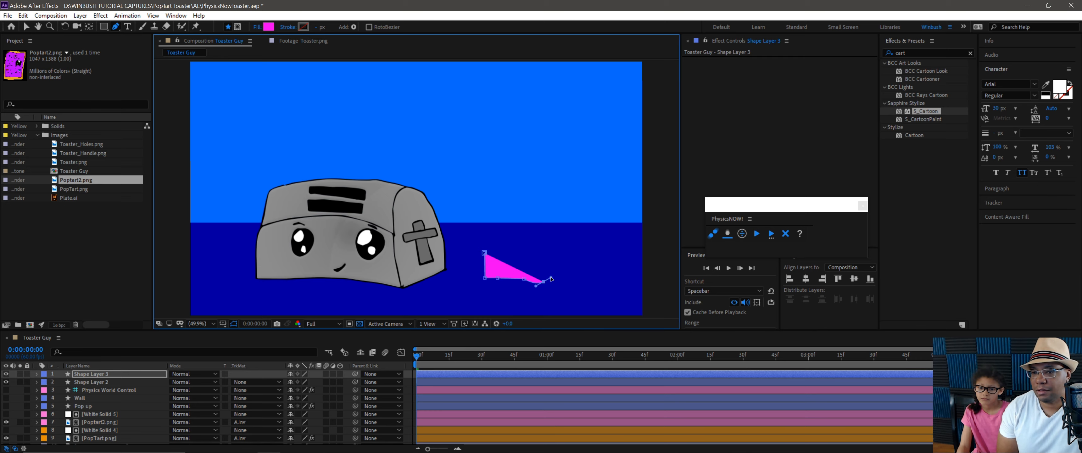
left_click_drag(550, 284, 550, 282)
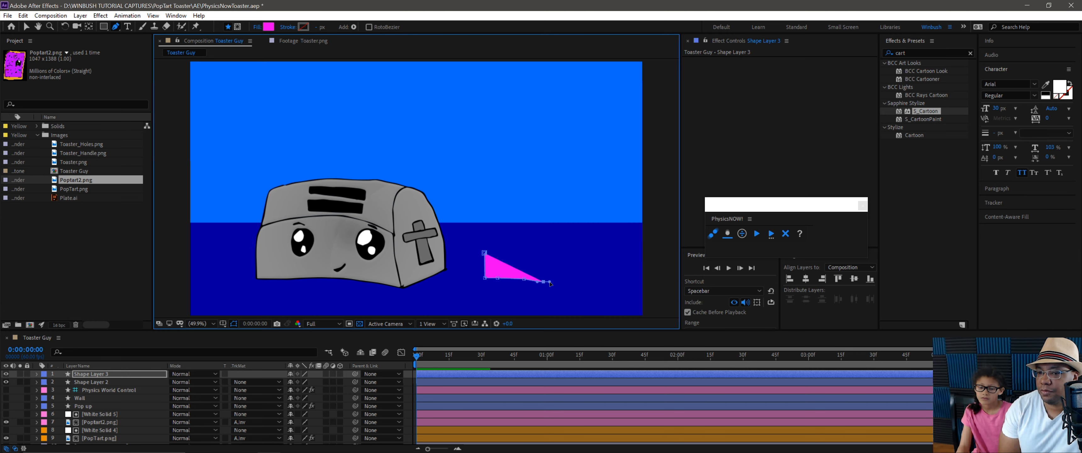
left_click(574, 285)
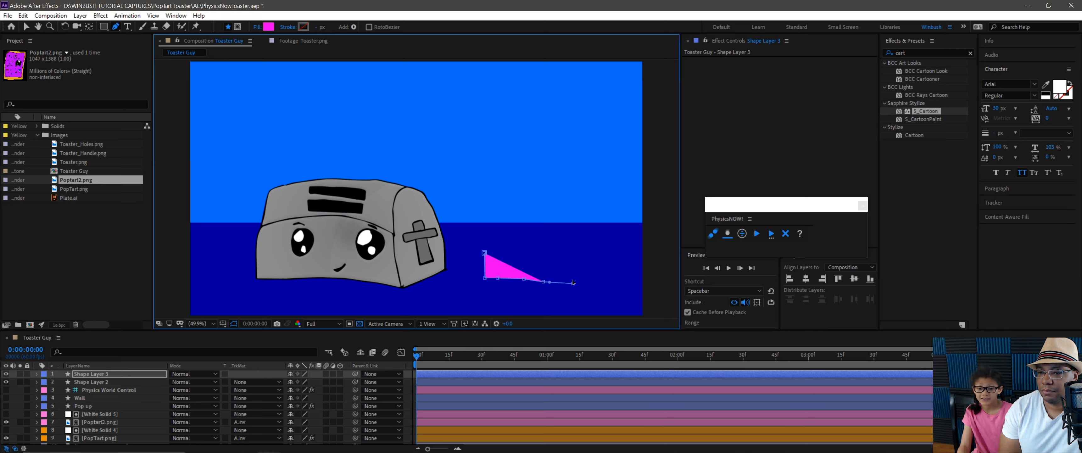
left_click(599, 283)
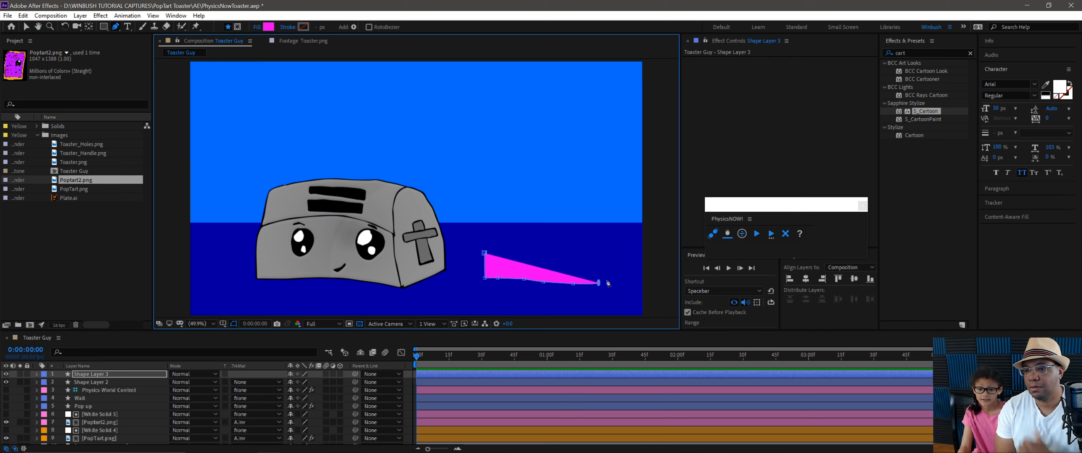
left_click(606, 280)
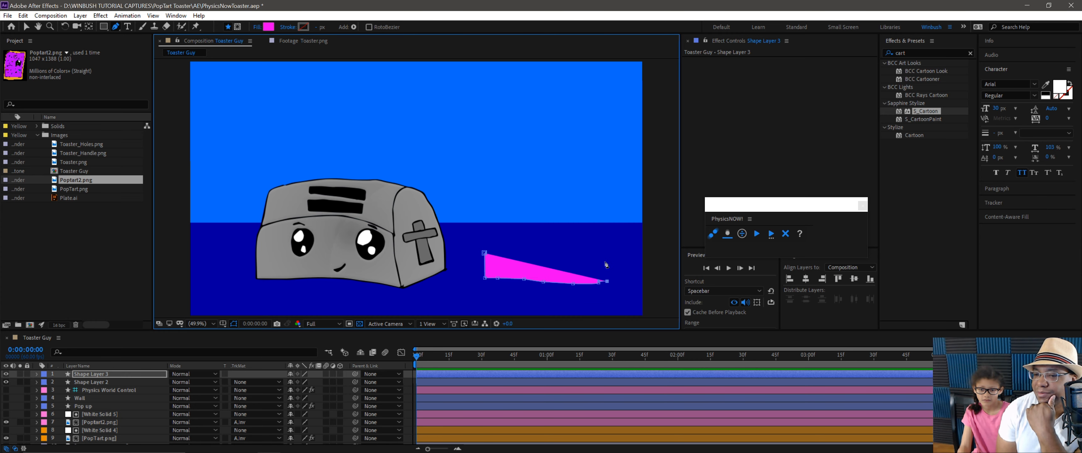
left_click(605, 260)
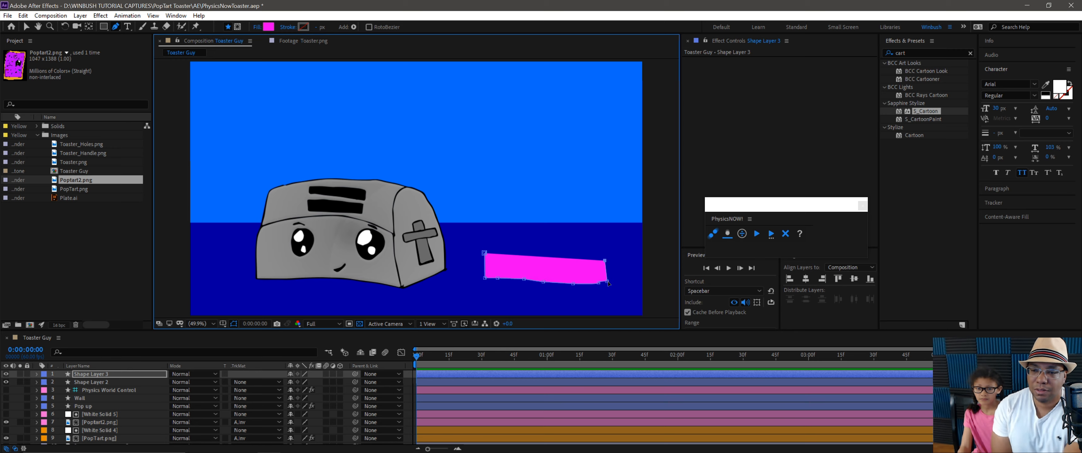
Reshape the pink strip by lowering its bottom points, pulling its bottom-right corner outward and lowering both top corners
left_click_drag(608, 281, 614, 283)
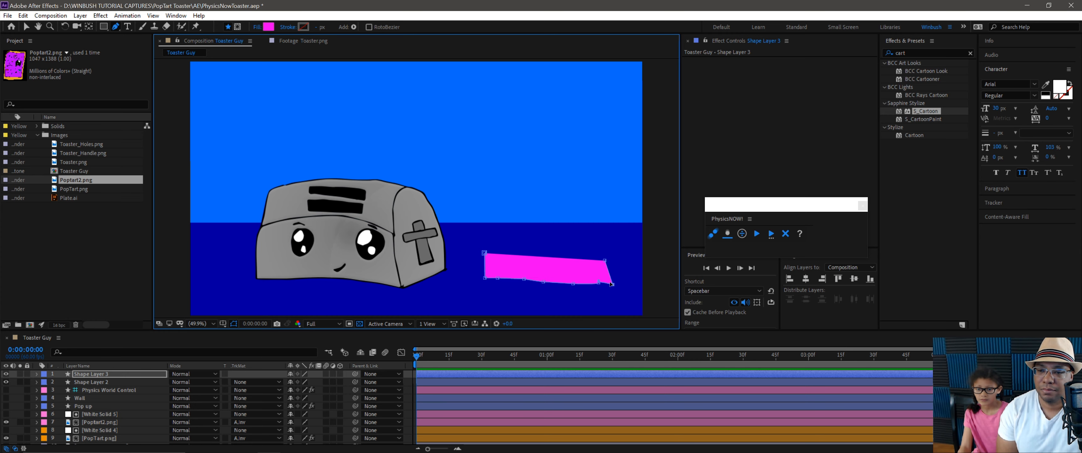
left_click_drag(598, 282, 483, 284)
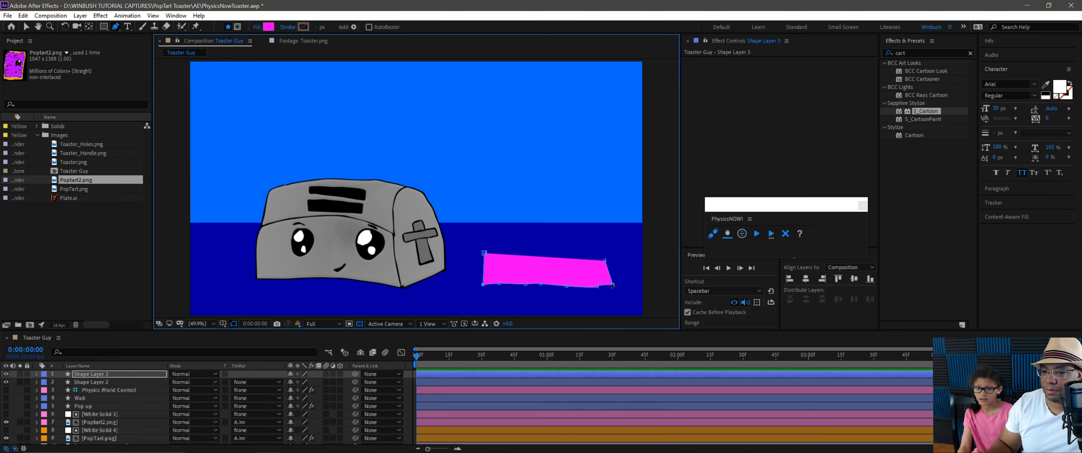
left_click_drag(613, 284, 622, 289)
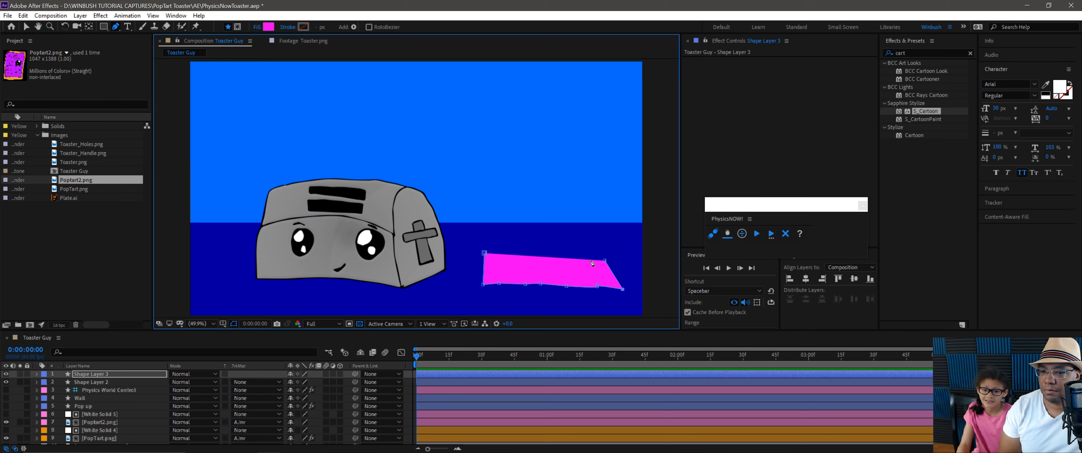
left_click_drag(605, 262, 608, 267)
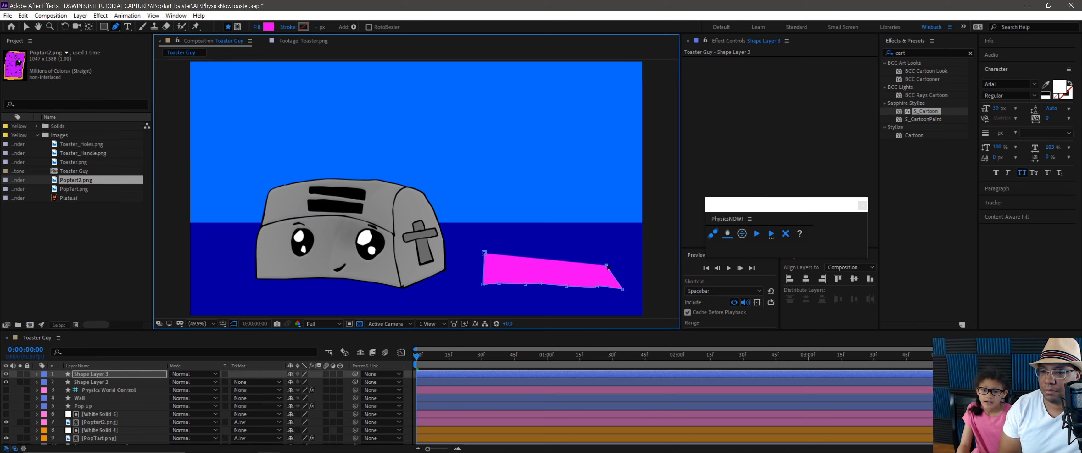
left_click(485, 253)
left_click_drag(485, 254, 485, 264)
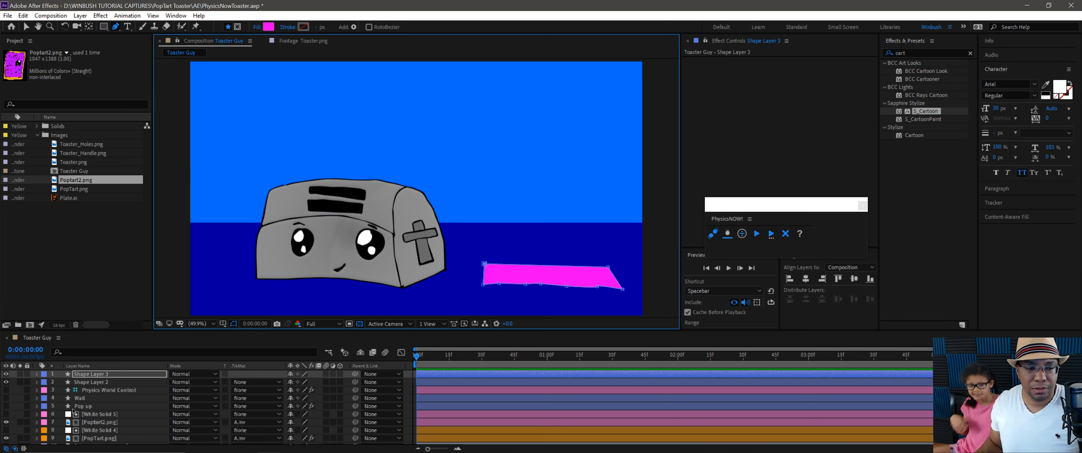
Make the Wall and Pop up layers visible and rename Shape Layer 3 as Plate
left_click(82, 407)
left_click_drag(7, 401, 6, 407)
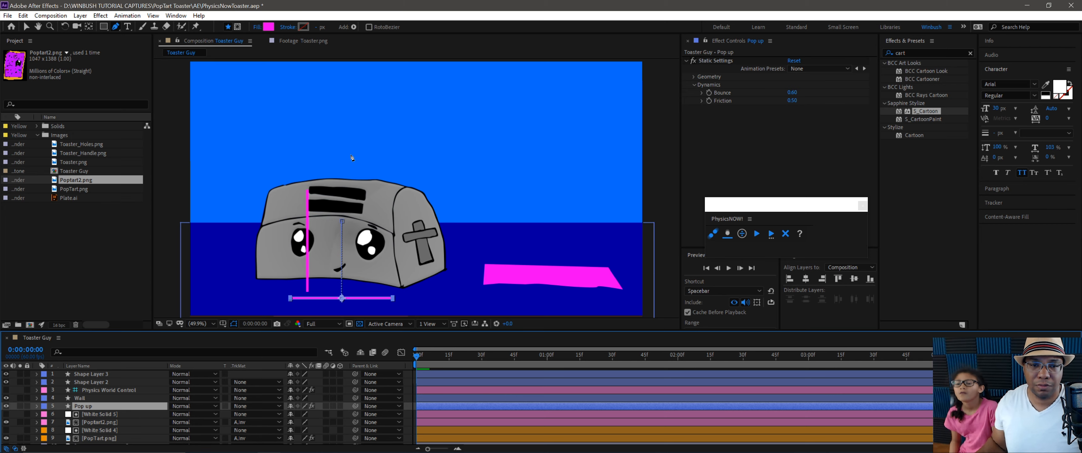
left_click(89, 374)
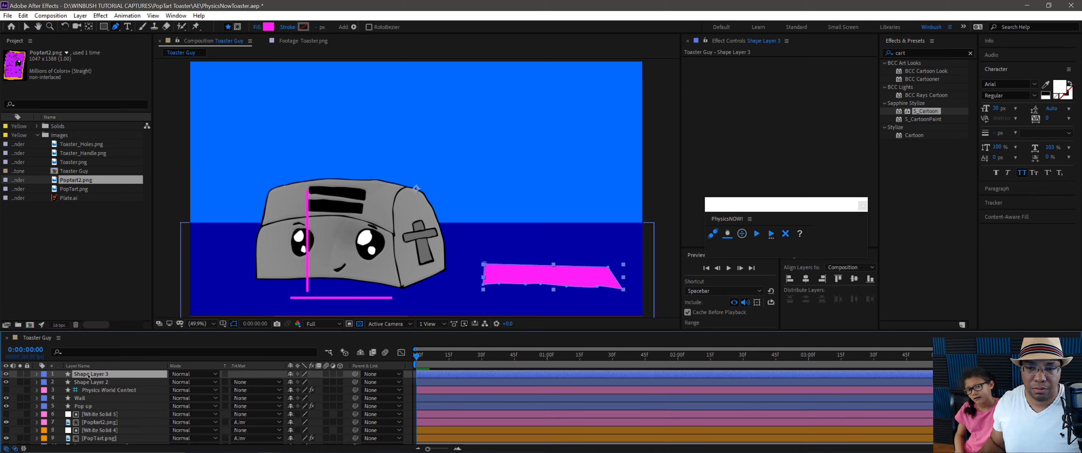
key("Return")
type("\\")
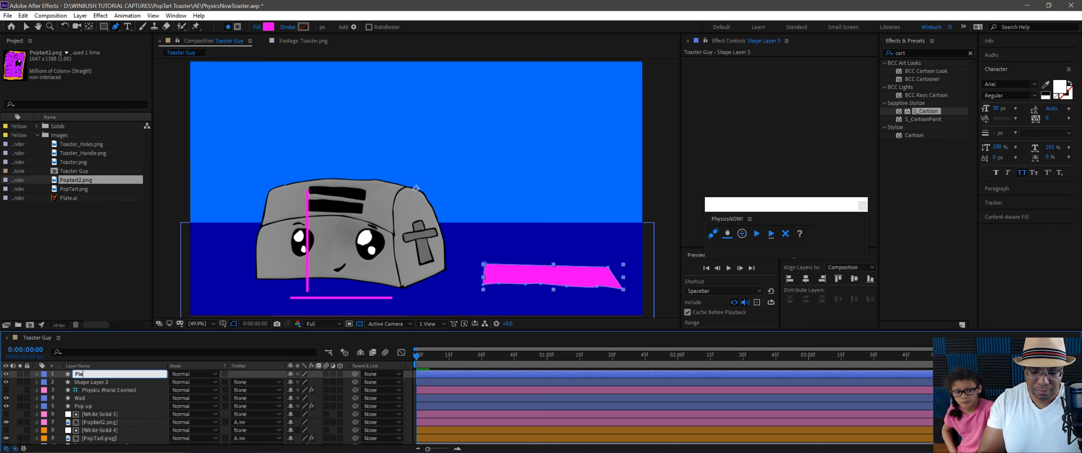
type("Plate")
key("Return")
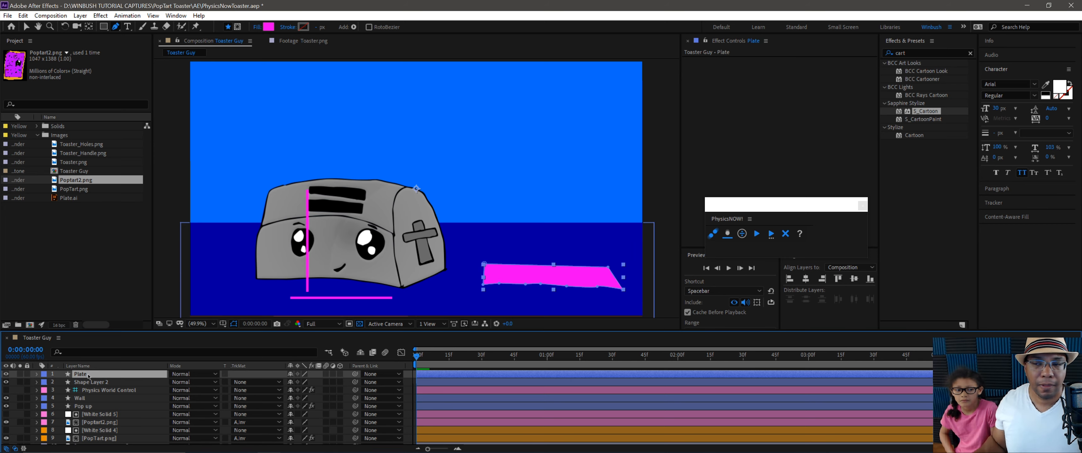
Make the Plate layer a static PhysicsNOW! body with Bounce set to 0 and Friction to 0.7
left_click(727, 234)
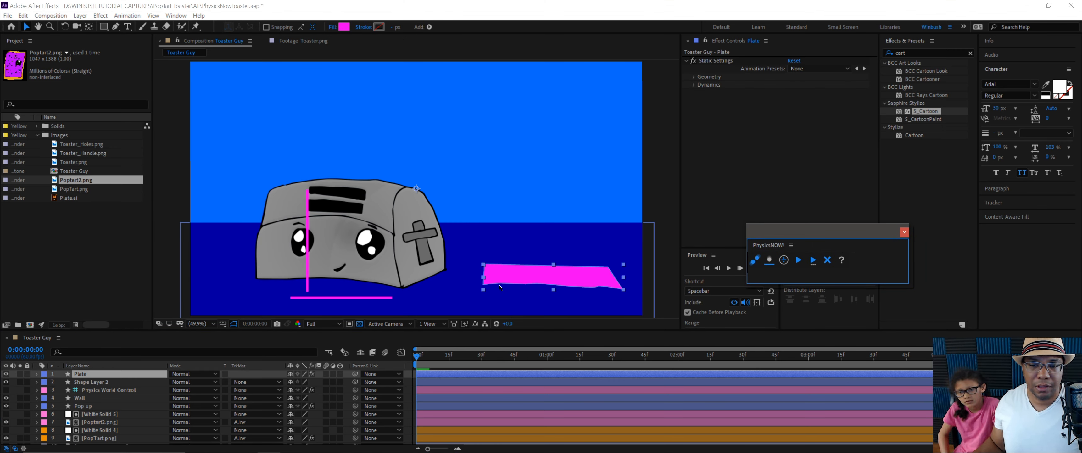
left_click(693, 77)
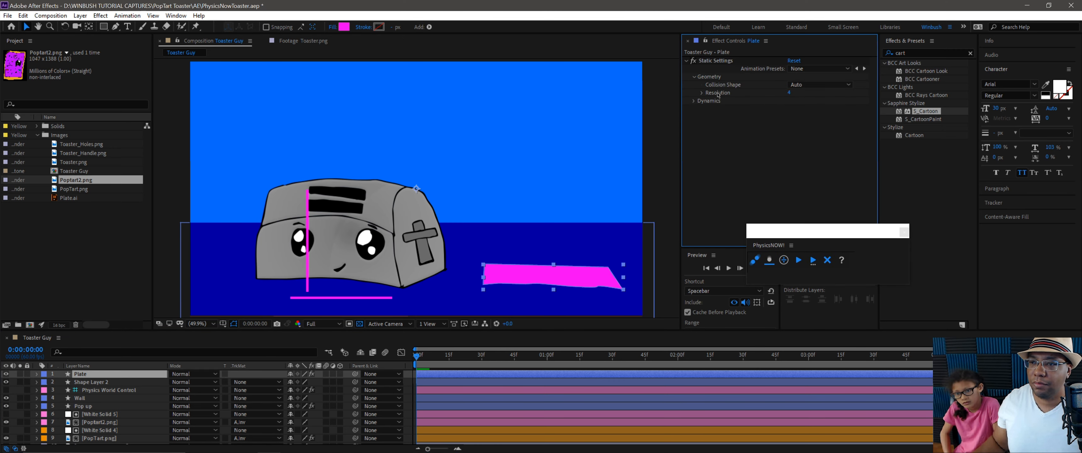
left_click(694, 77)
left_click(694, 84)
left_click(792, 92)
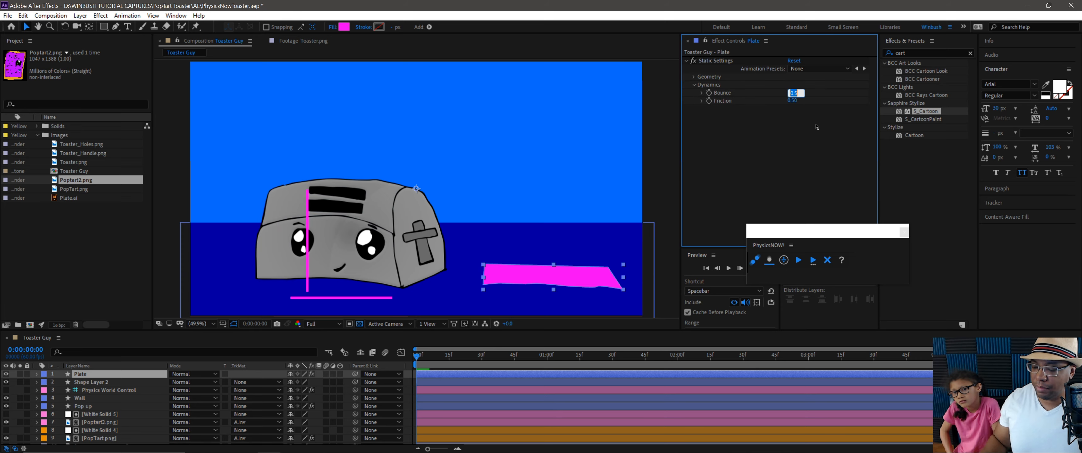
type("0")
left_click(816, 126)
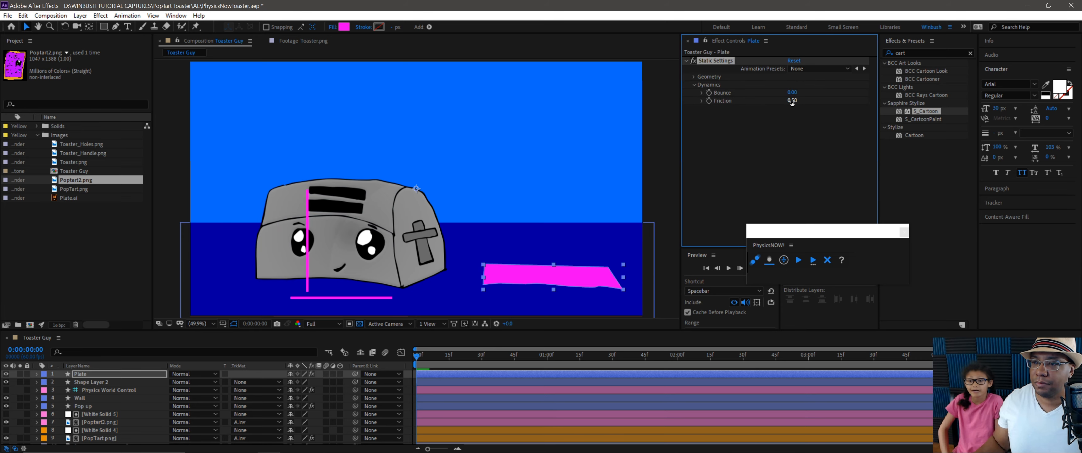
left_click(792, 101)
left_click(806, 122)
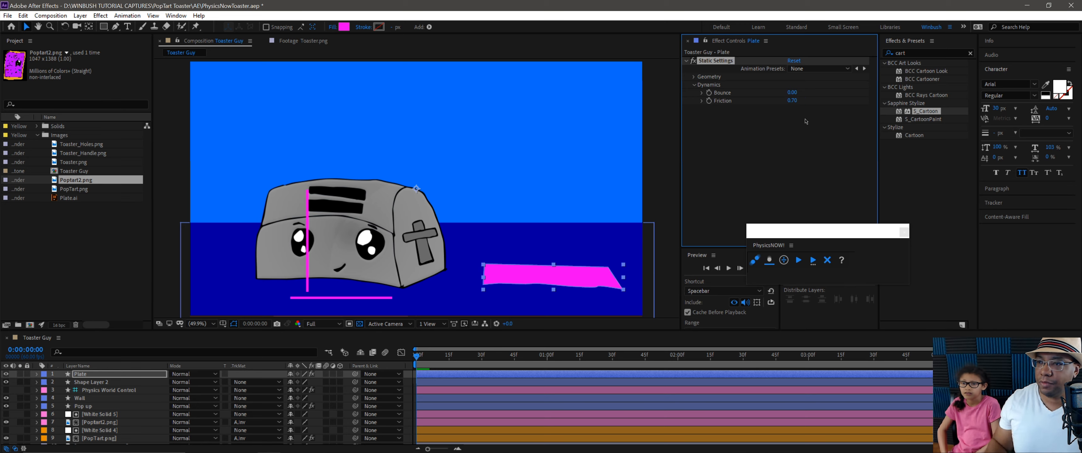
left_click_drag(789, 236, 812, 240)
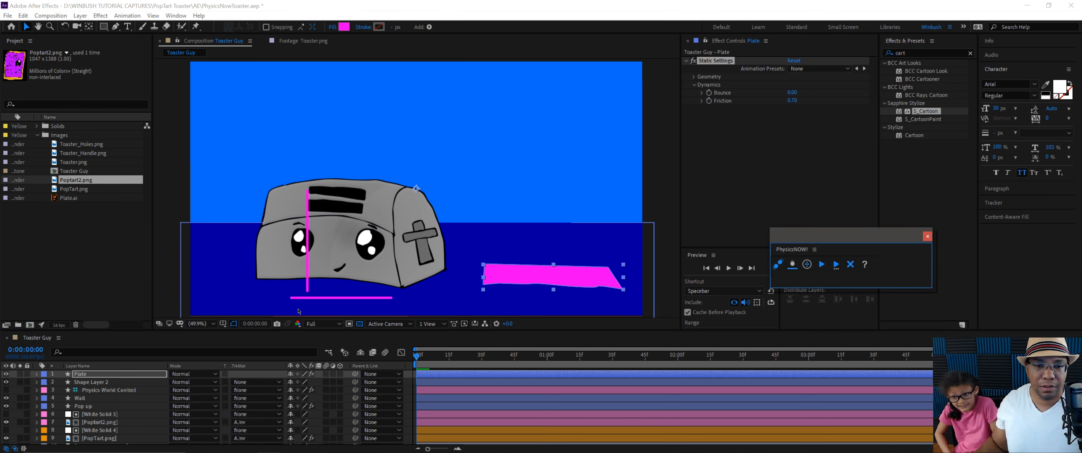
Keyframe the Pop up layer's rotation from 0° at frame 5 to about 21° clockwise at frame 45
scroll(88, 408, "down", 1)
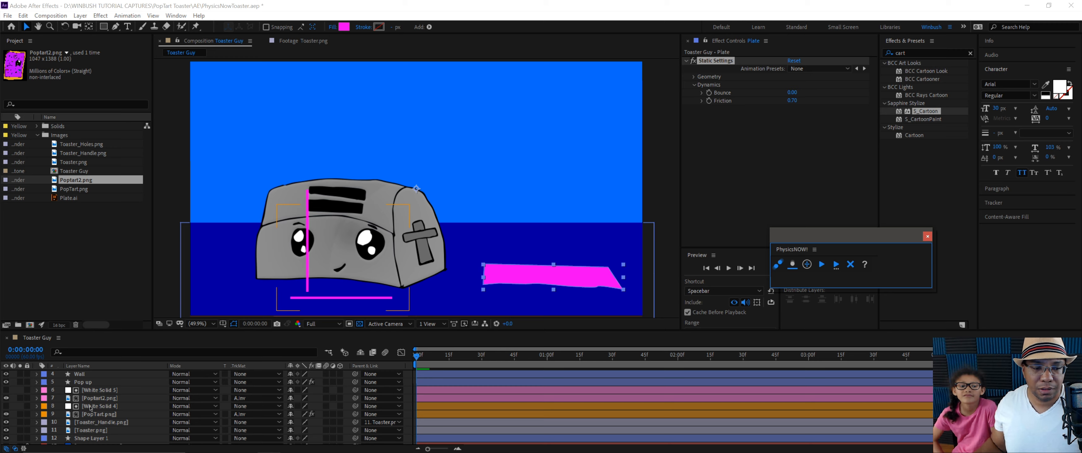
scroll(105, 424, "up", 1)
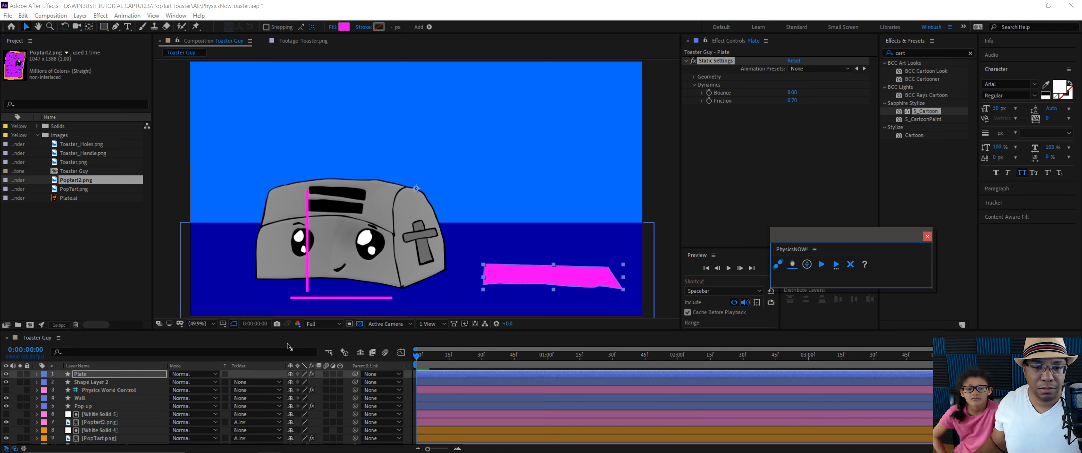
left_click(103, 406)
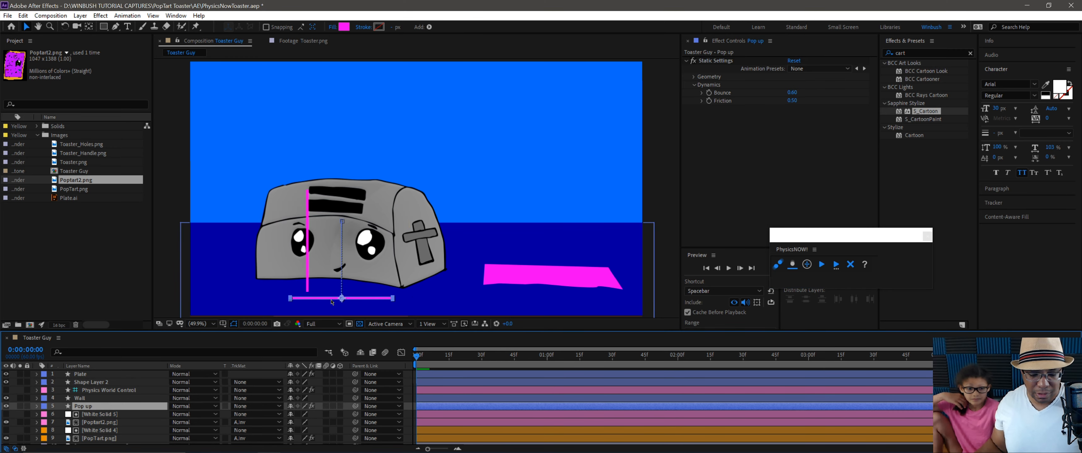
key("u")
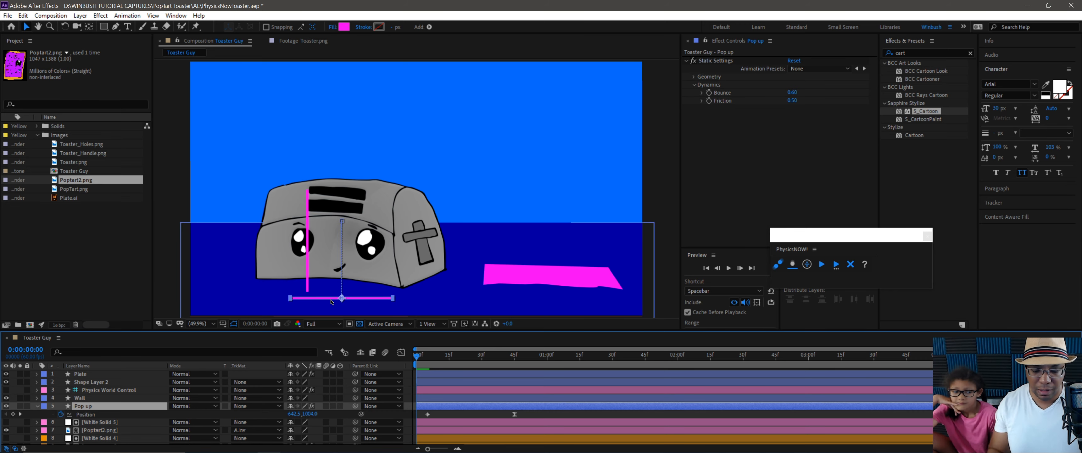
key("shift+r")
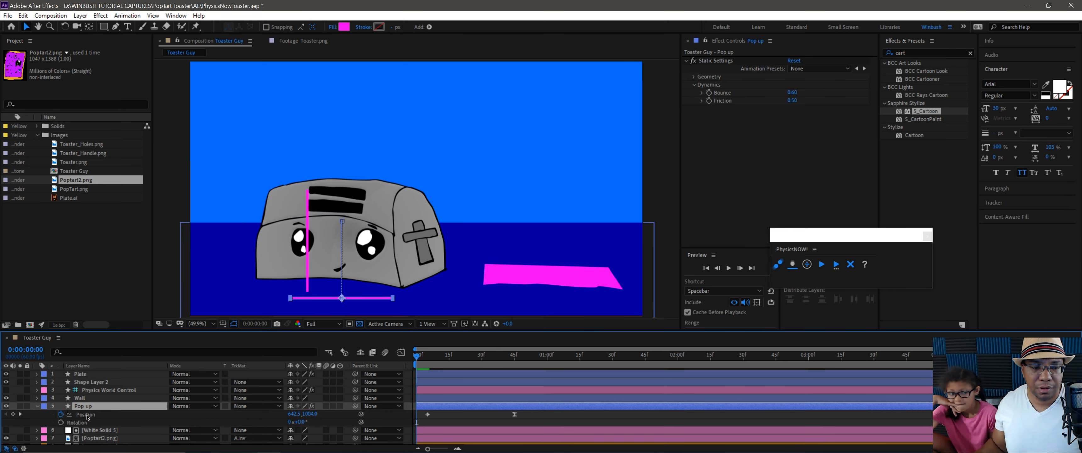
left_click(20, 415)
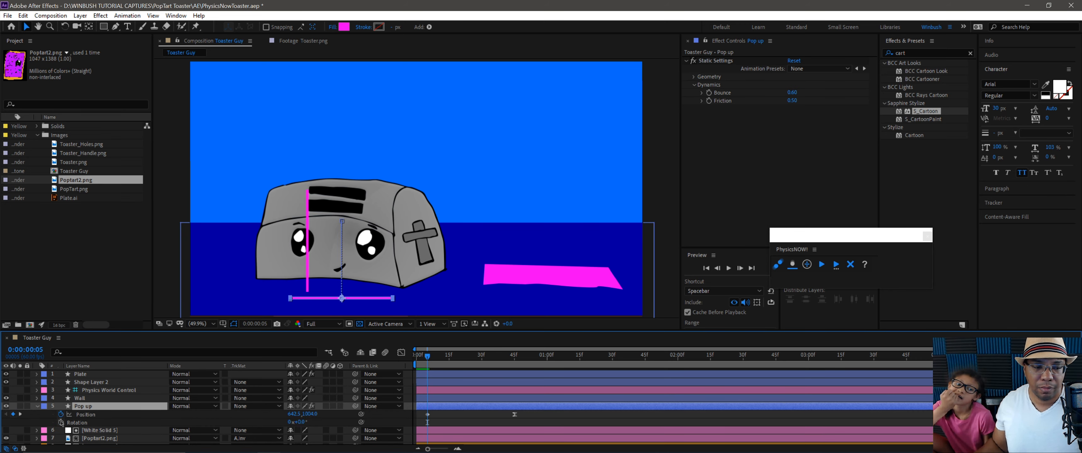
left_click(61, 422)
left_click_drag(494, 357, 514, 357)
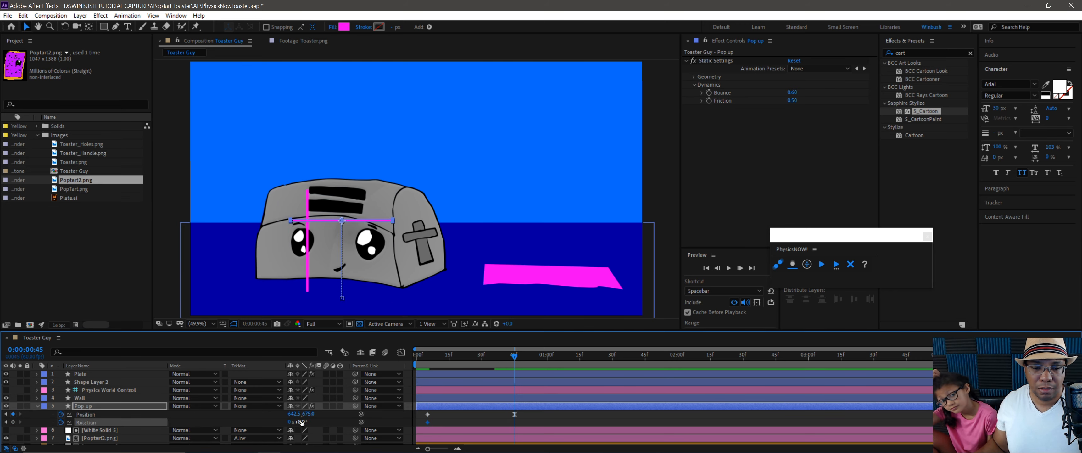
left_click_drag(299, 422, 314, 422)
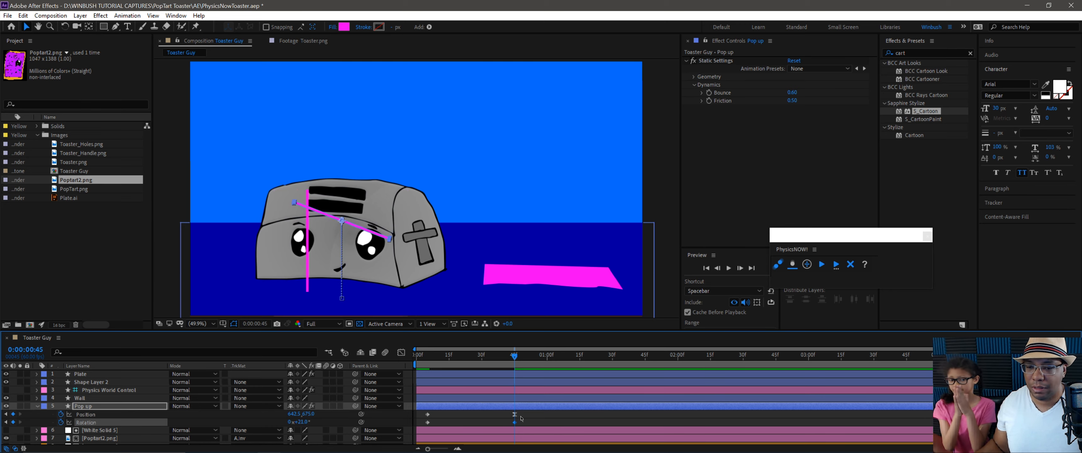
Run the PhysicsNOW! simulation from the first frame and watch the preview with the tilting Pop up layer
left_click(423, 356)
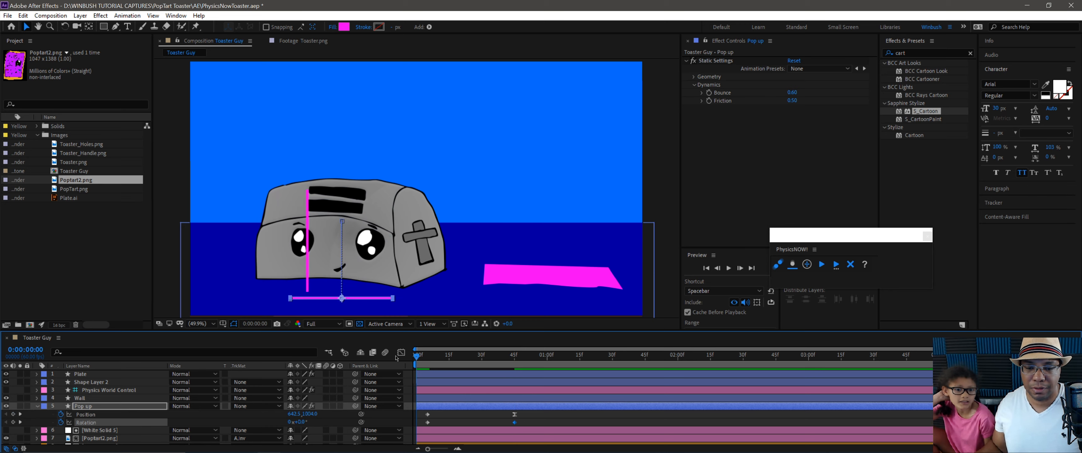
left_click(821, 264)
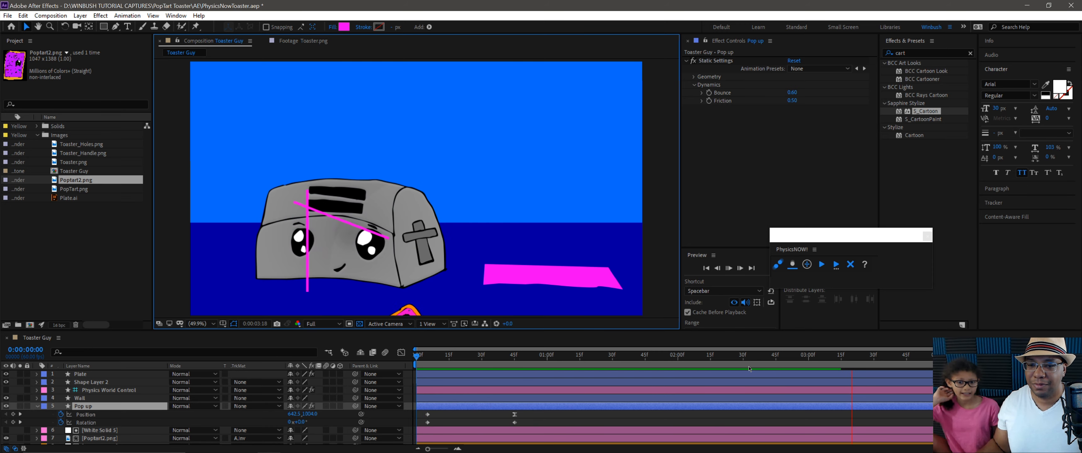
left_click(850, 264)
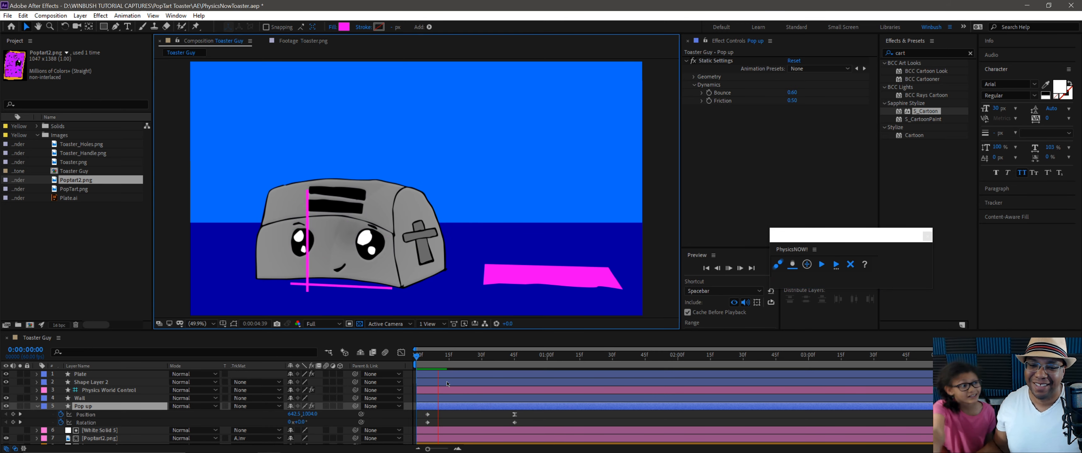
key("space")
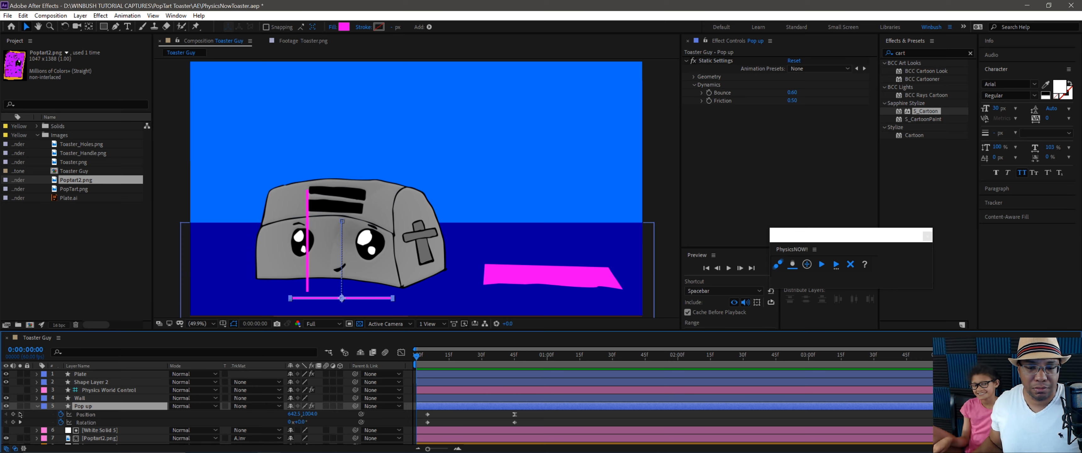
Raise the Pop up layer's position at frame 45 and shift it slightly to the right, then return to the first frame
left_click(19, 414)
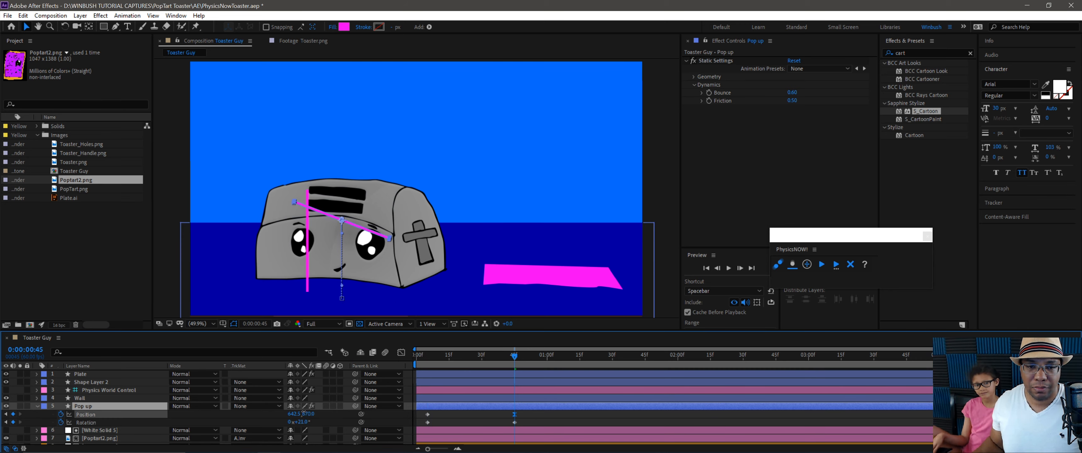
left_click_drag(303, 413, 295, 413)
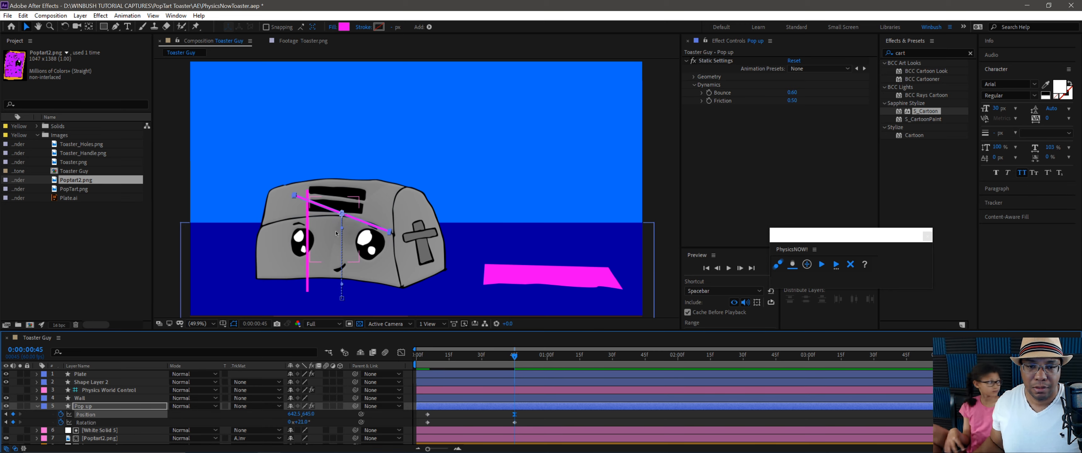
left_click_drag(349, 218, 358, 217)
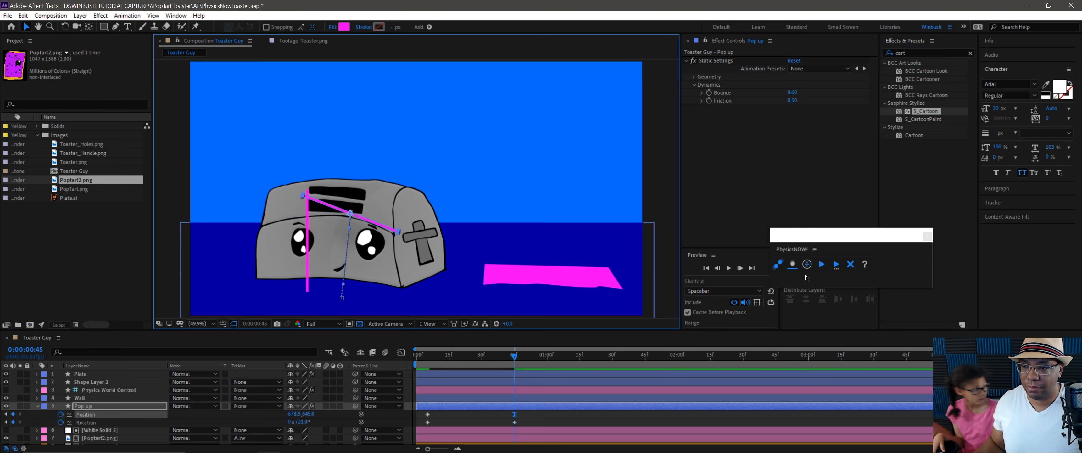
left_click_drag(466, 360, 416, 360)
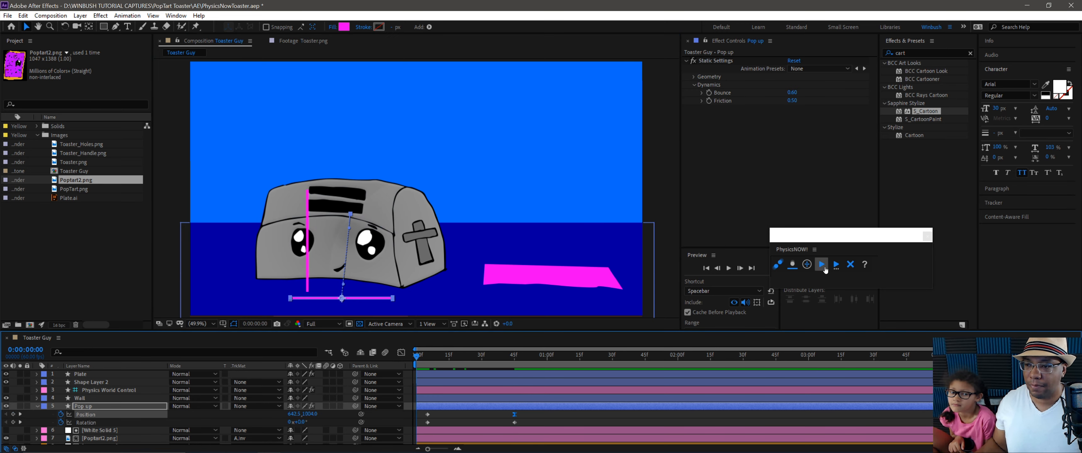
Widen the Plate strip on both sides so it starts next to the toaster, and rerun the physics simulation
left_click(499, 285)
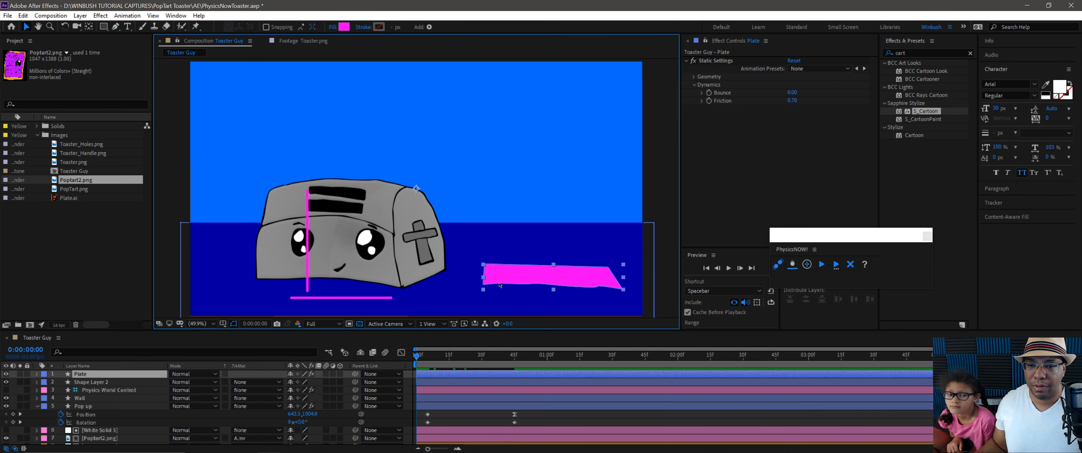
double_click(483, 278)
mouse_move(483, 278)
left_mouse_down()
mouse_move(517, 282)
mouse_move(526, 270)
mouse_move(477, 275)
left_mouse_up()
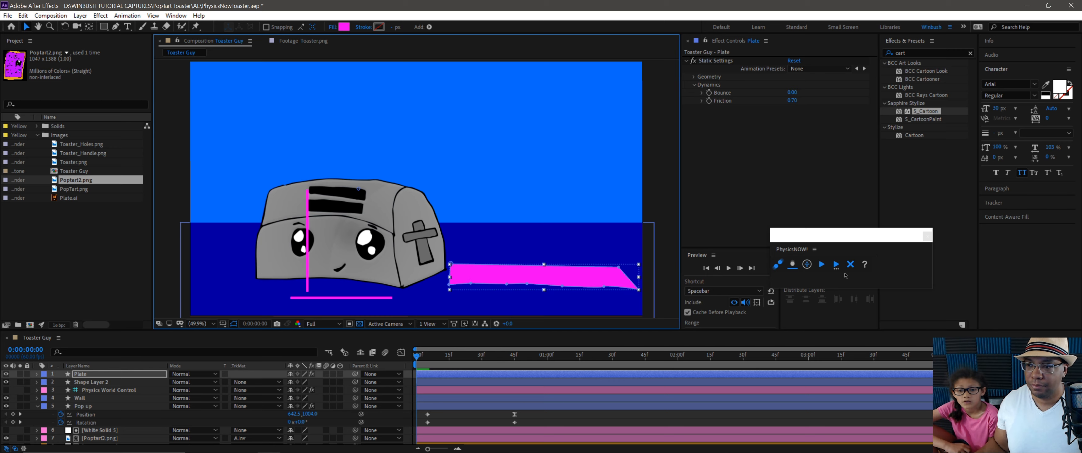
left_click(822, 263)
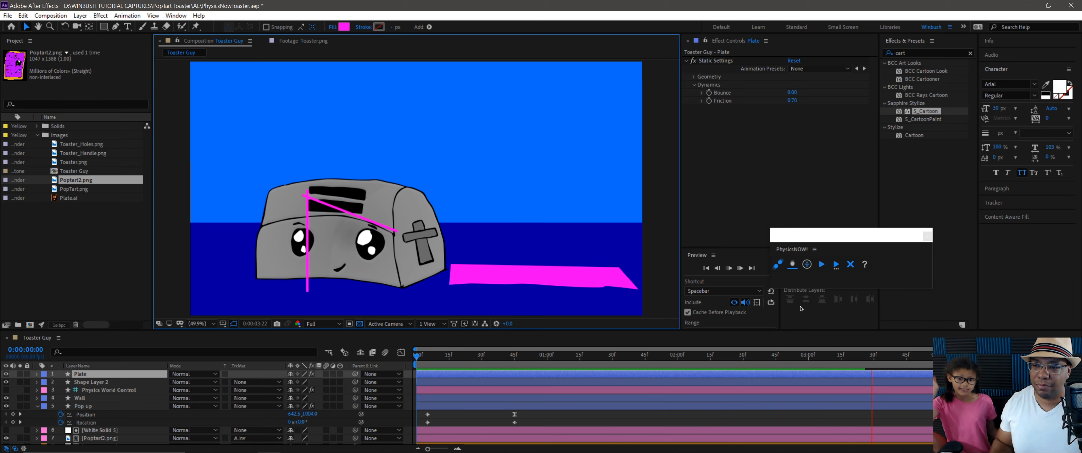
left_click(836, 267)
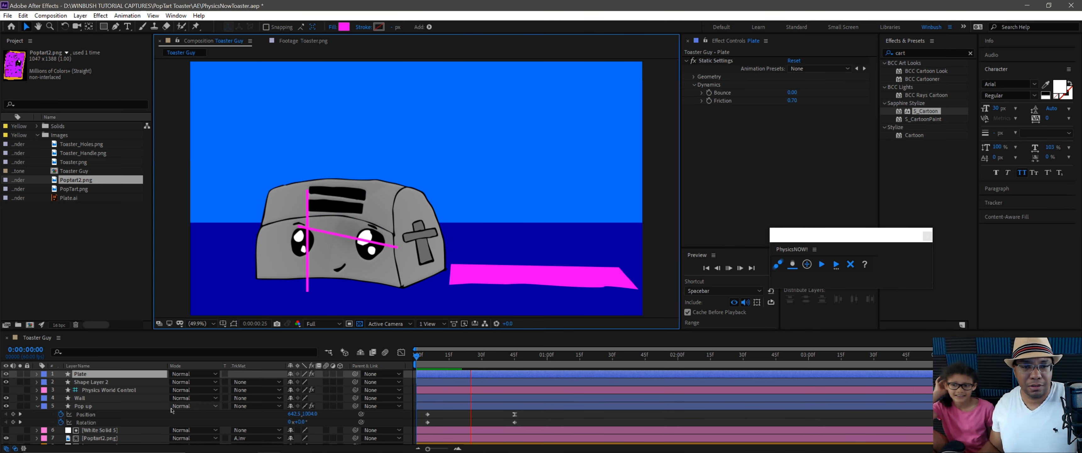
left_click(851, 265)
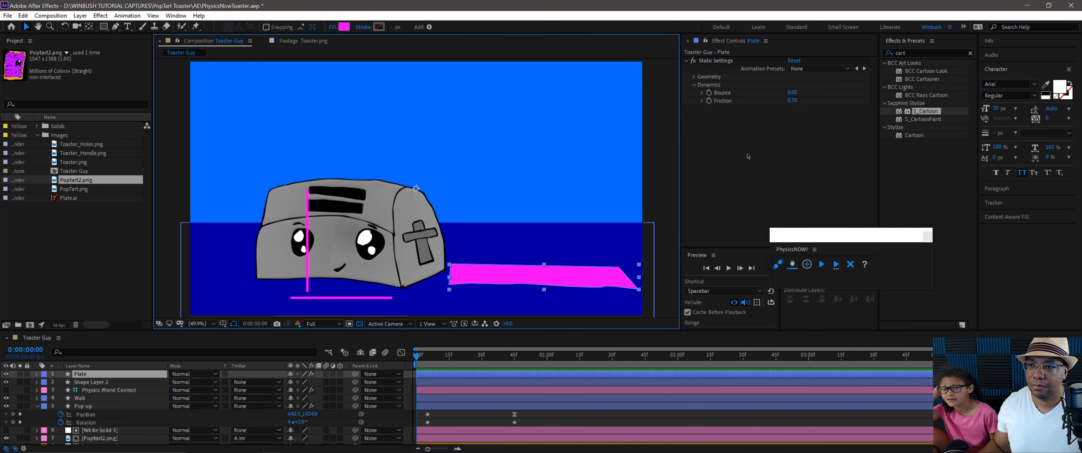
Set the Plate layer's Friction to 2 and rerun the simulation to preview the result
left_click(793, 101)
type("2")
key("Return")
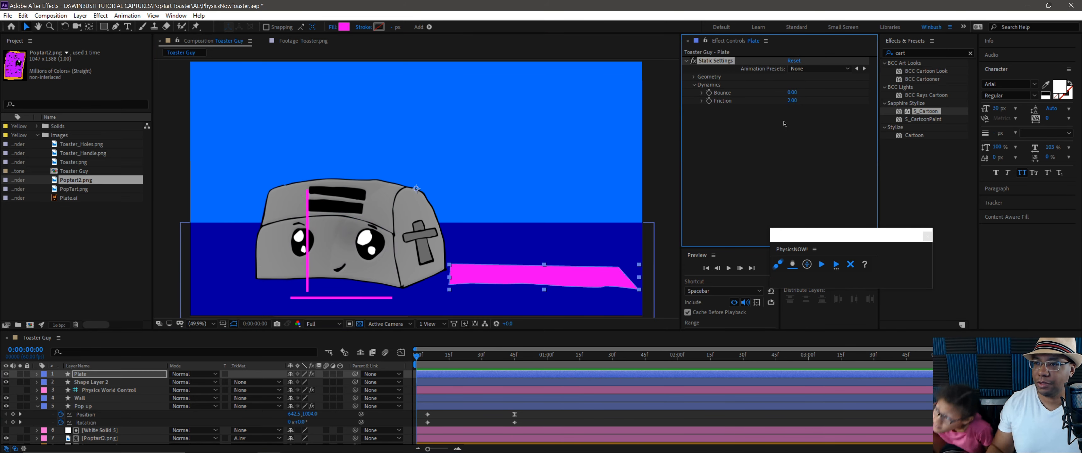
left_click(821, 264)
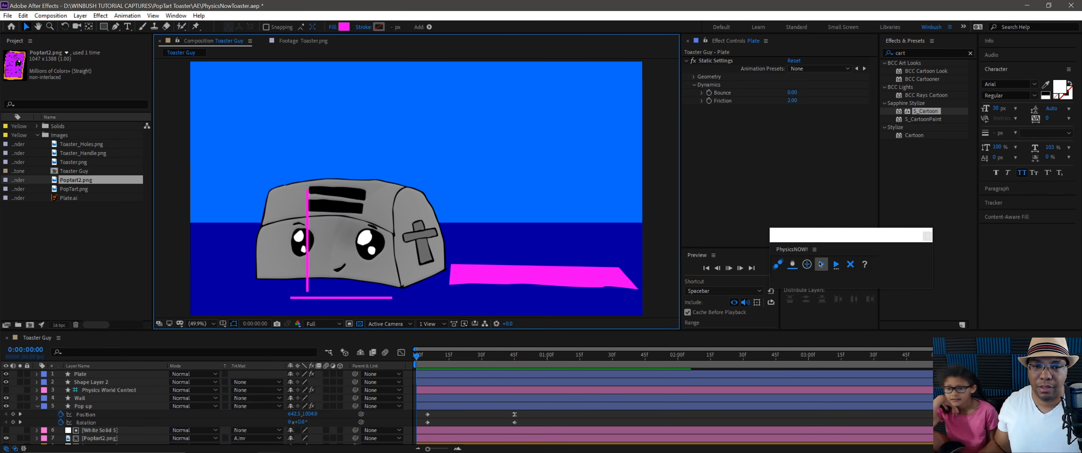
key("space")
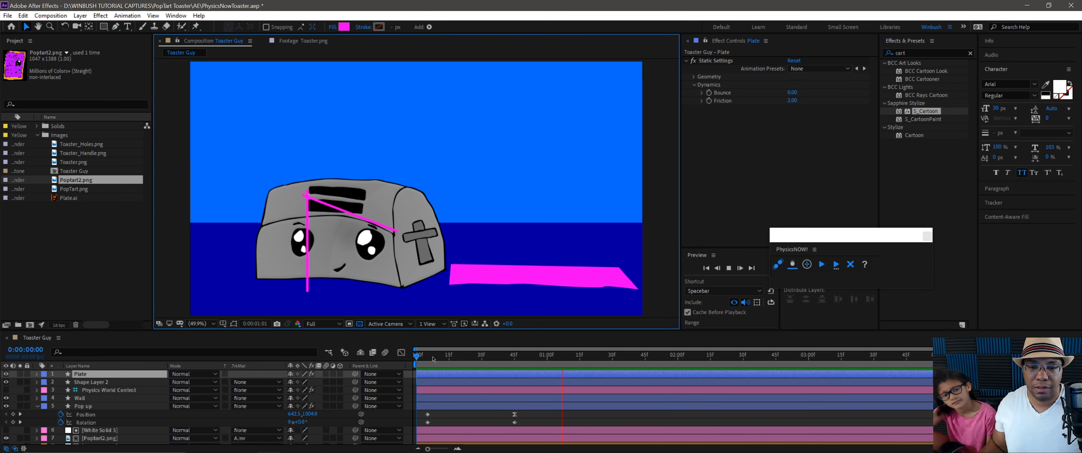
key("space")
Duplicate the Wall layer, place the copy upright at the plate's right end, and rerun the physics simulation to preview it
left_click(307, 290)
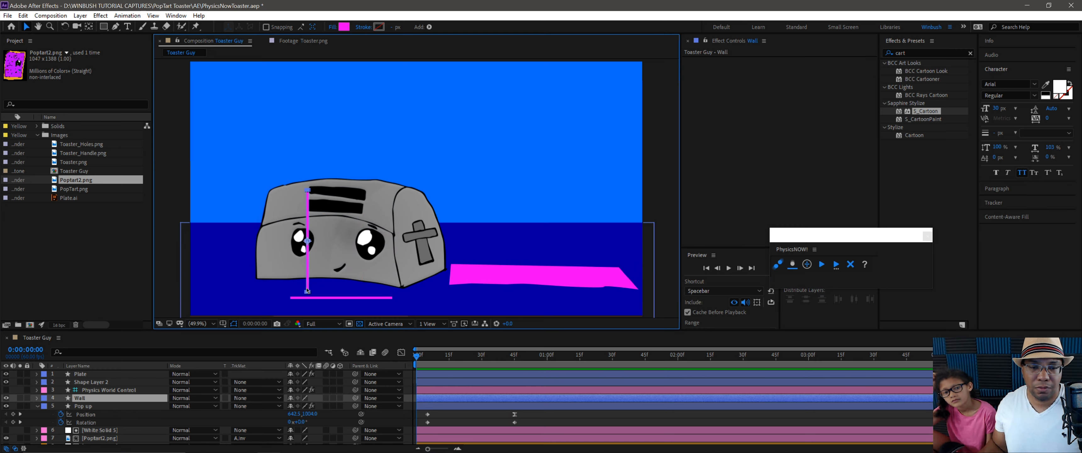
key("ctrl+d")
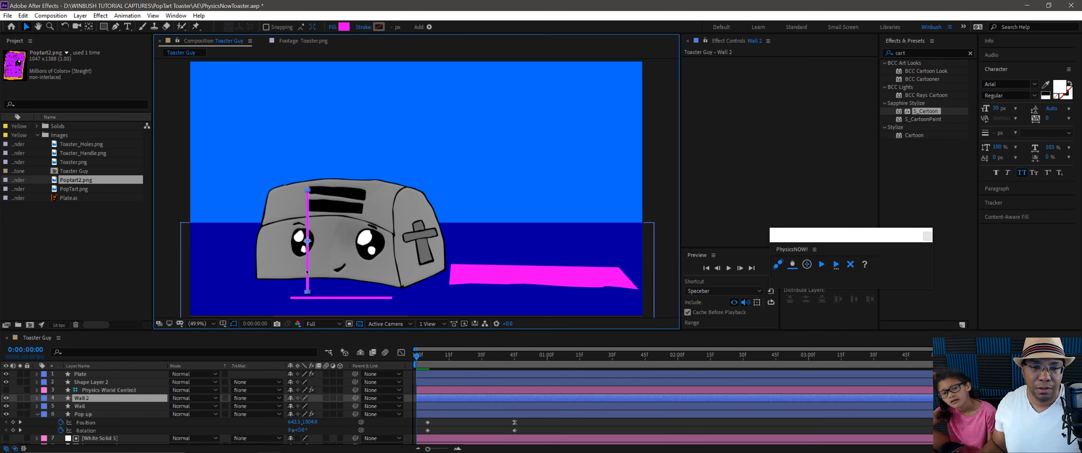
left_click_drag(309, 271, 620, 272)
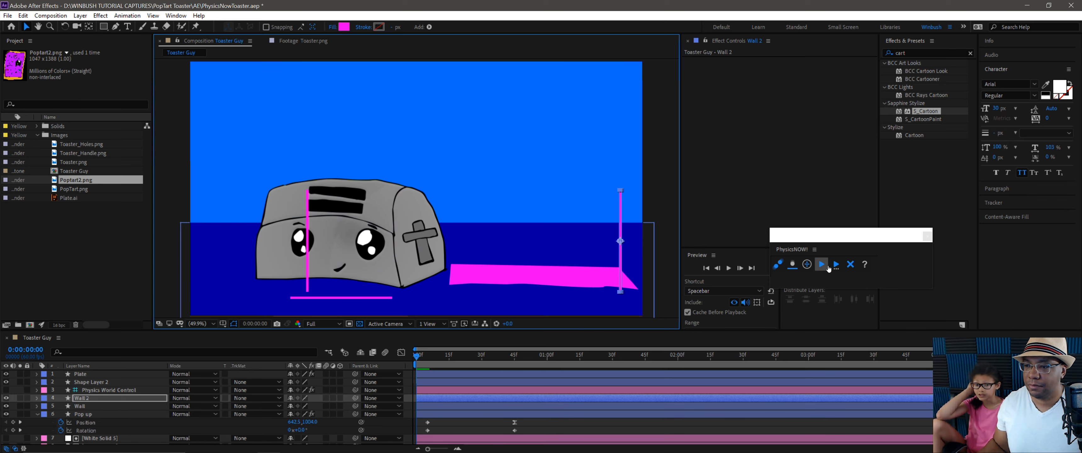
left_click(828, 267)
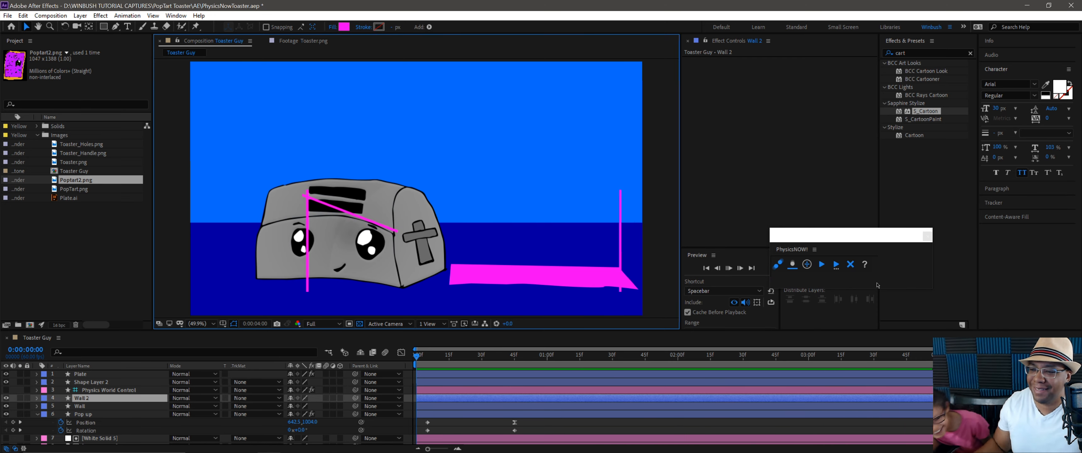
key("space")
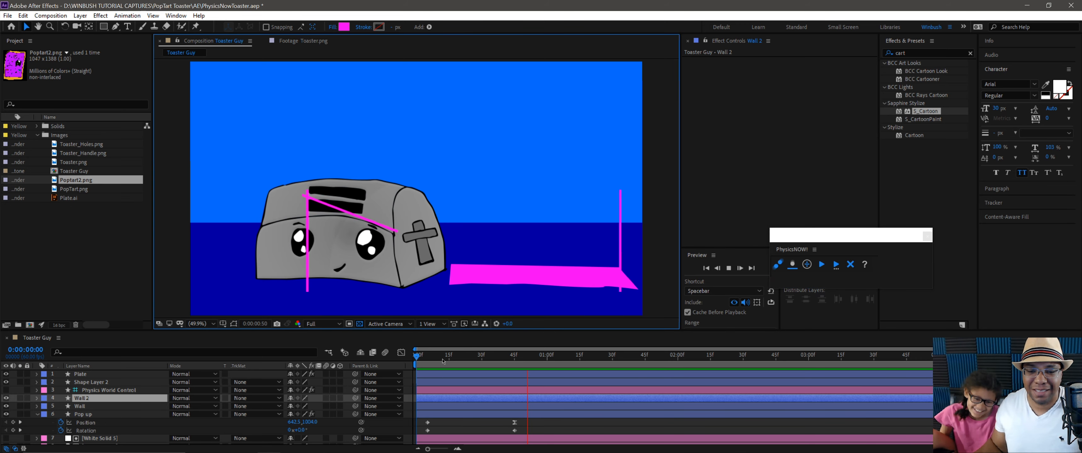
key("space")
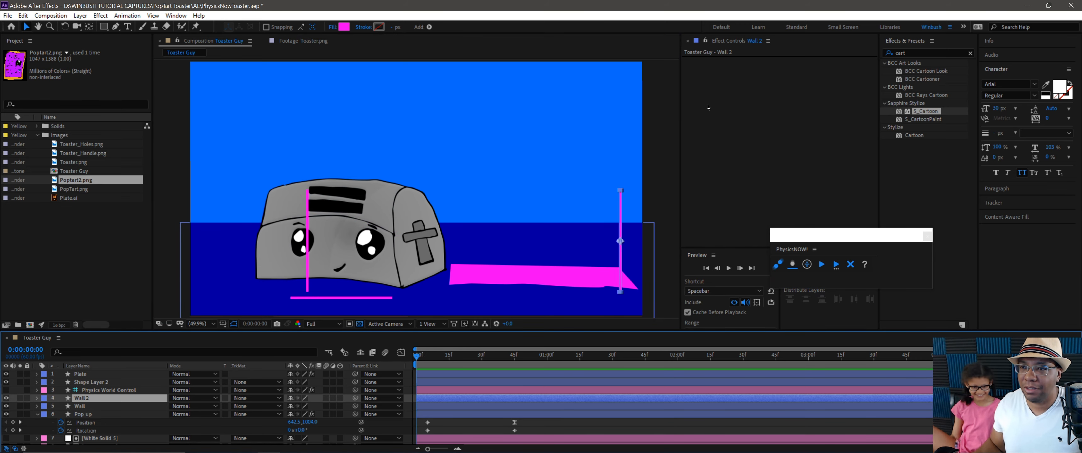
Make the Wall 2 and Wall layers static PhysicsNOW! objects and rerun the simulation to preview the result
left_click(791, 267)
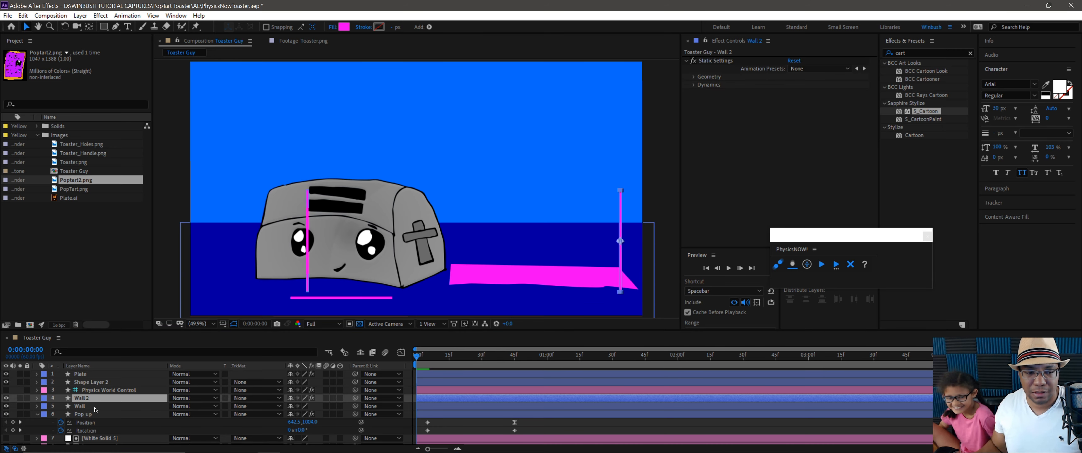
left_click(94, 406)
left_click(792, 265)
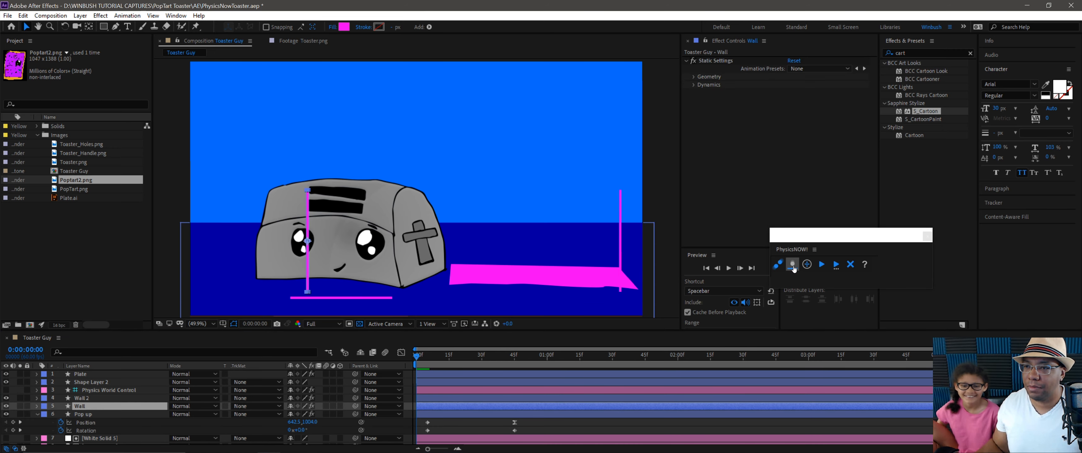
left_click(821, 264)
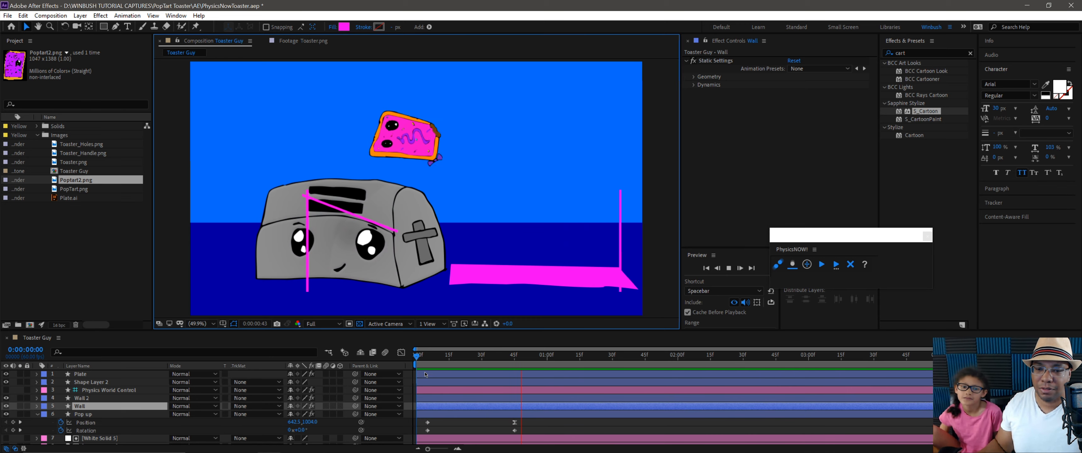
key("space")
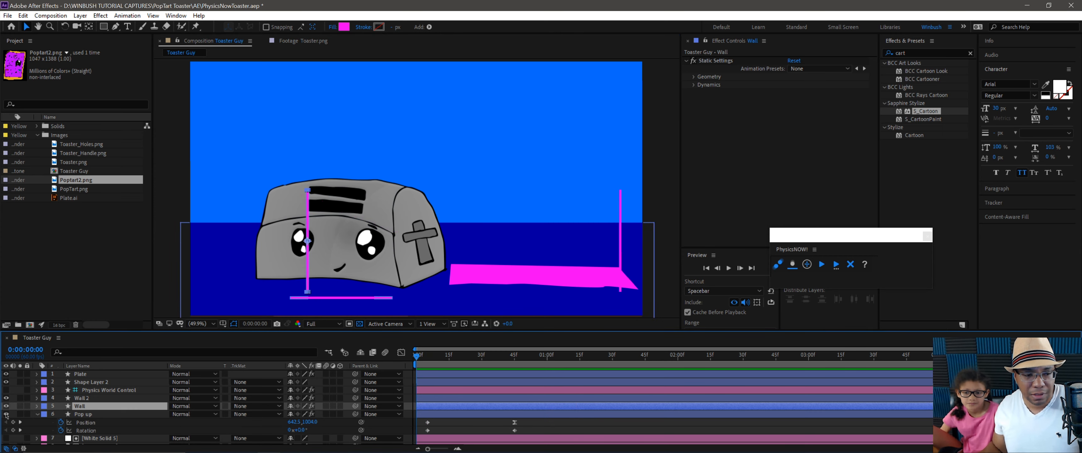
Try running the physics simulation with the Pop up, Wall and Wall 2 layers hidden
left_click_drag(6, 414, 6, 398)
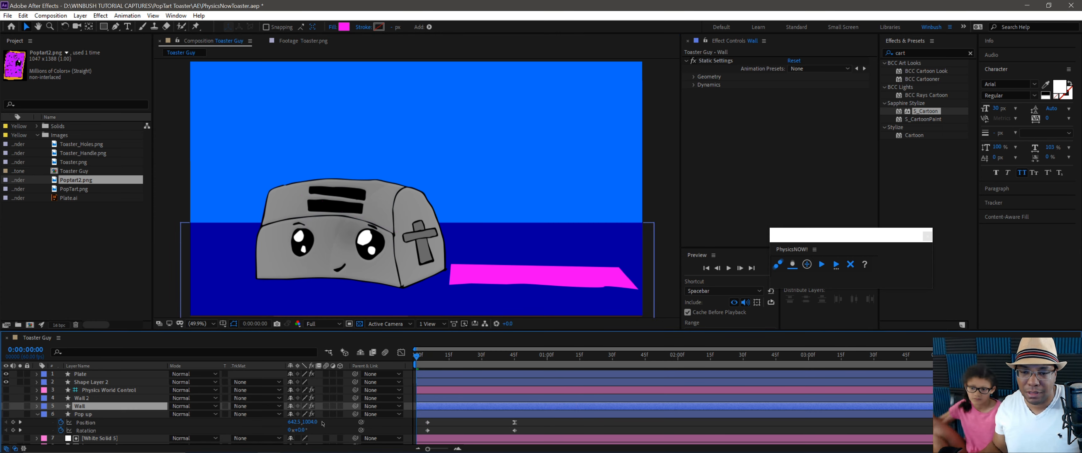
left_click(835, 263)
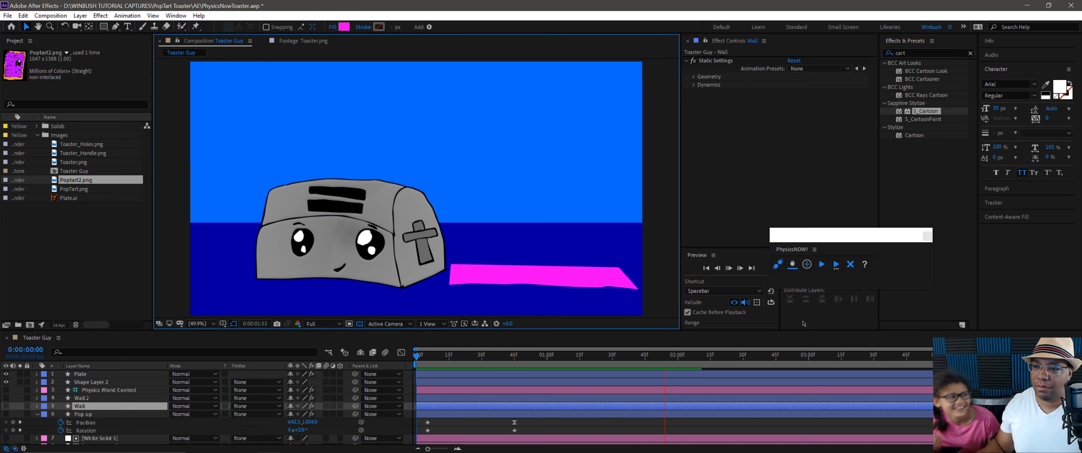
left_click(850, 264)
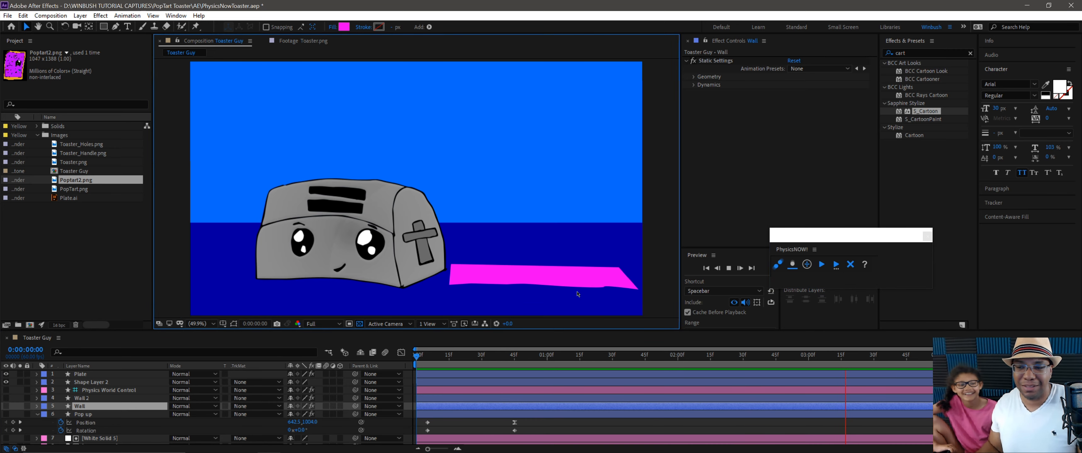
key("space")
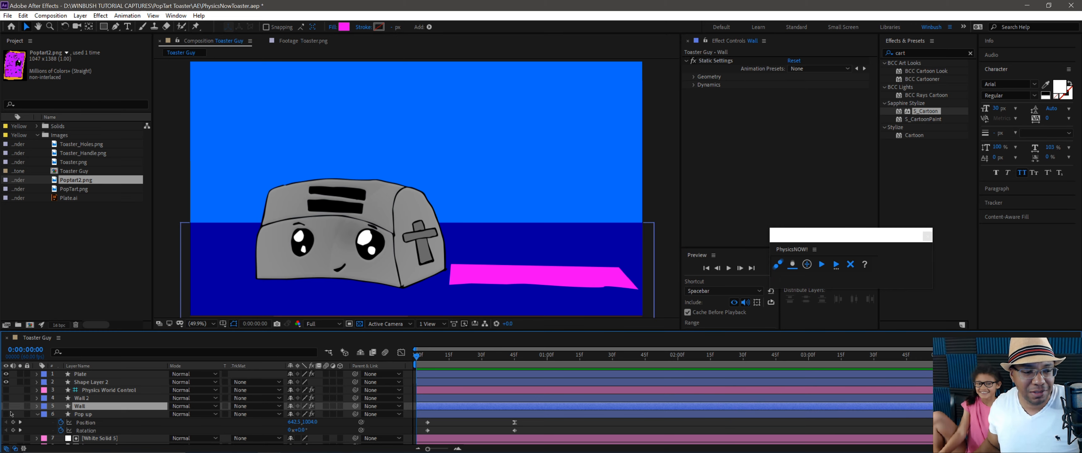
Make the Pop up, Wall and Wall 2 layers visible again and rerun the physics simulation
left_click_drag(6, 414, 9, 405)
left_click(78, 398)
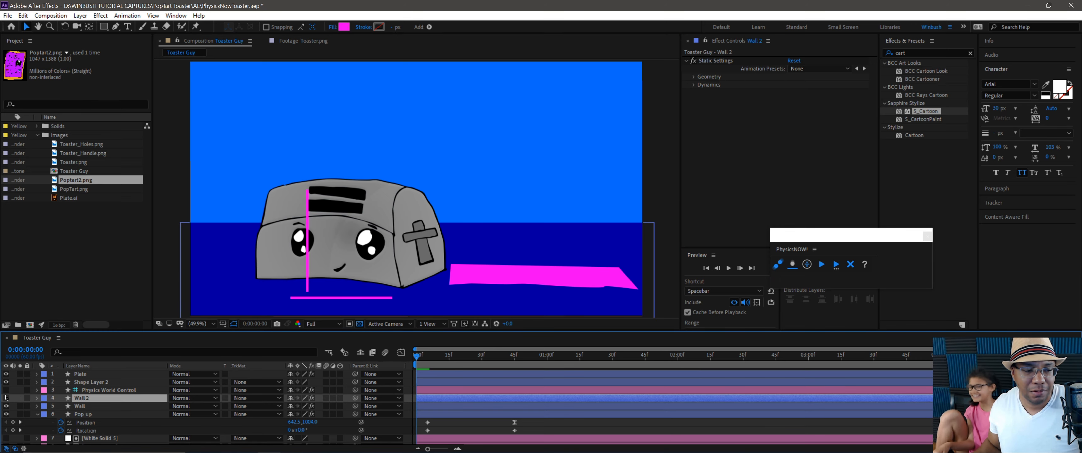
left_click(7, 398)
left_click(821, 264)
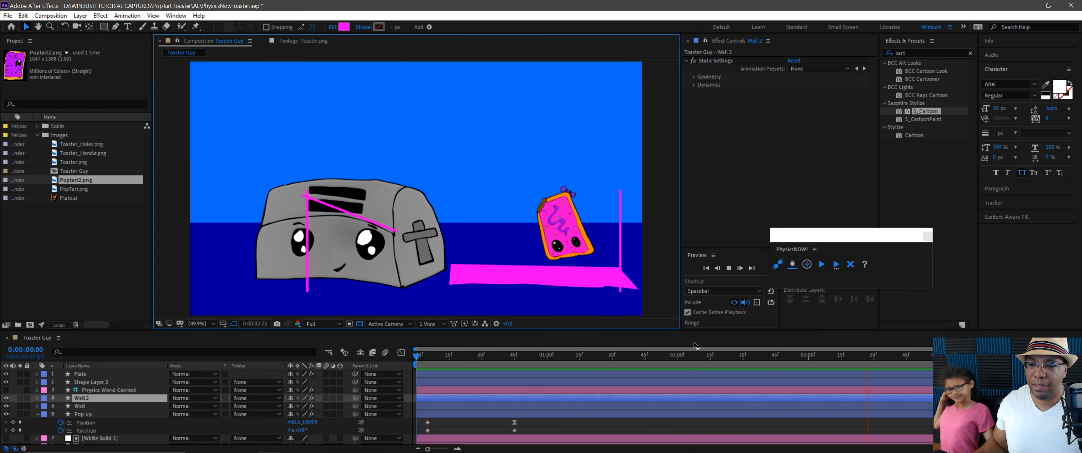
left_click(422, 361)
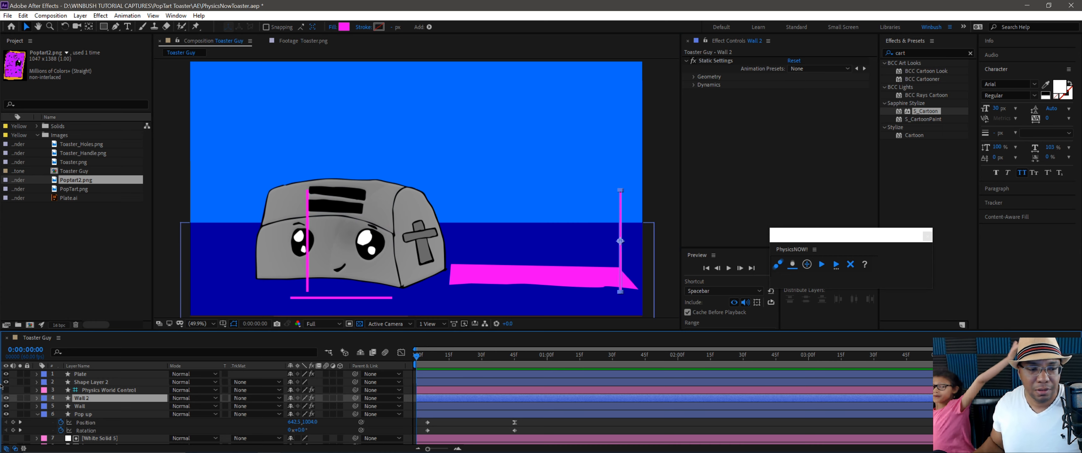
Hide the Wall 2, Wall and Pop up layers and watch the simulated animation from the first frame
left_click_drag(5, 398, 4, 398)
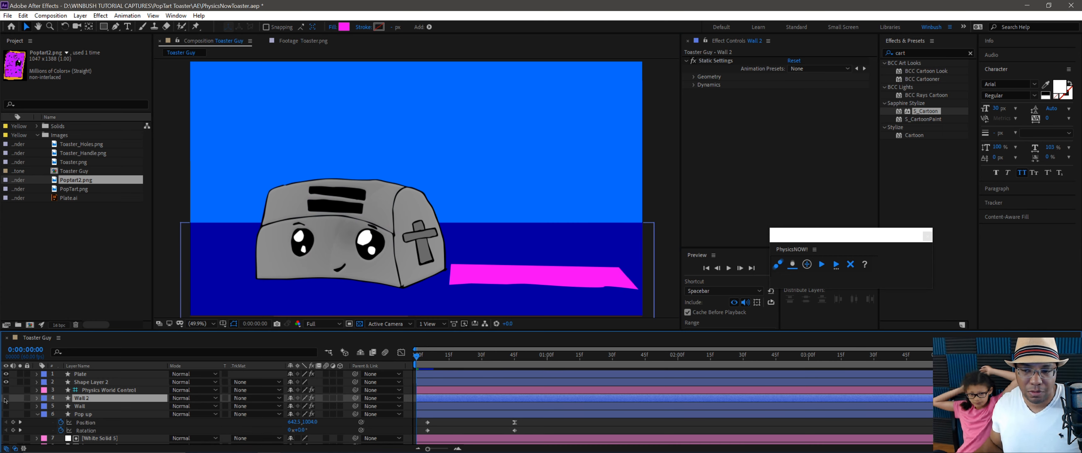
key("space")
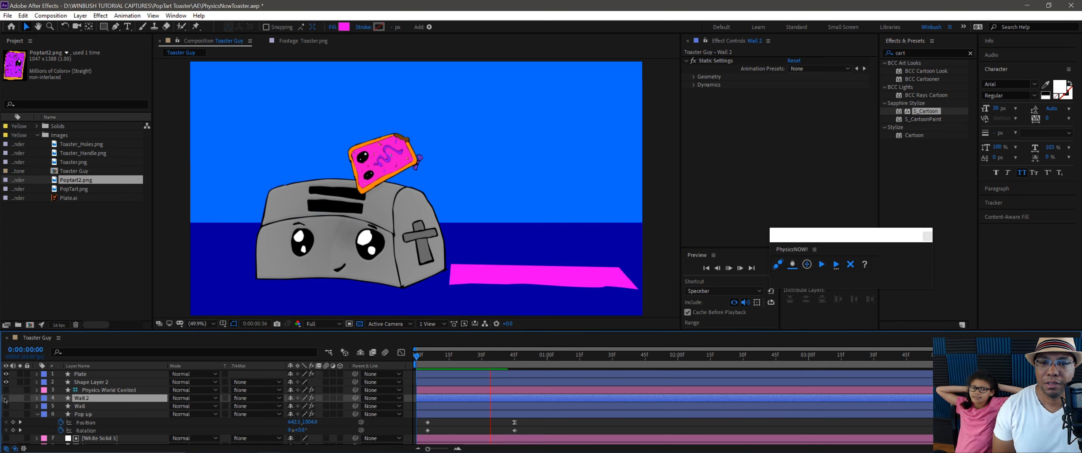
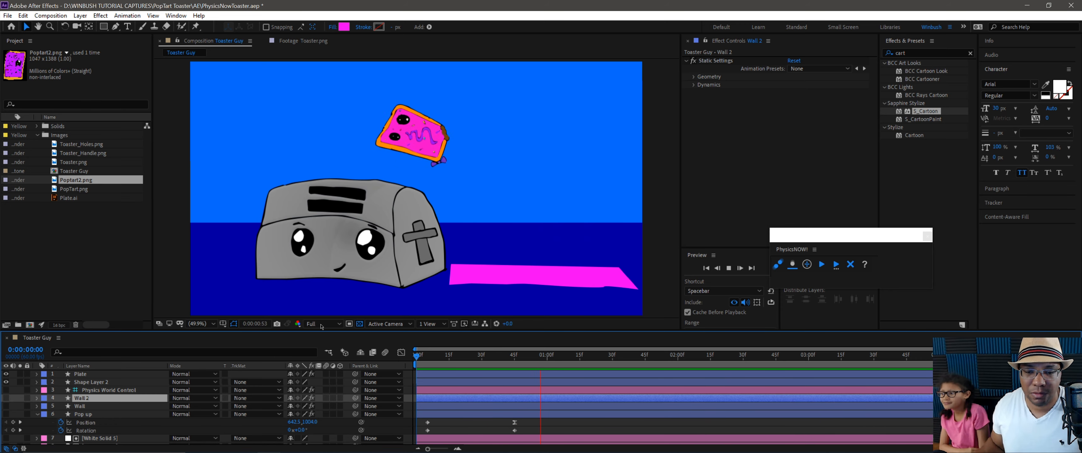
left_click(424, 357)
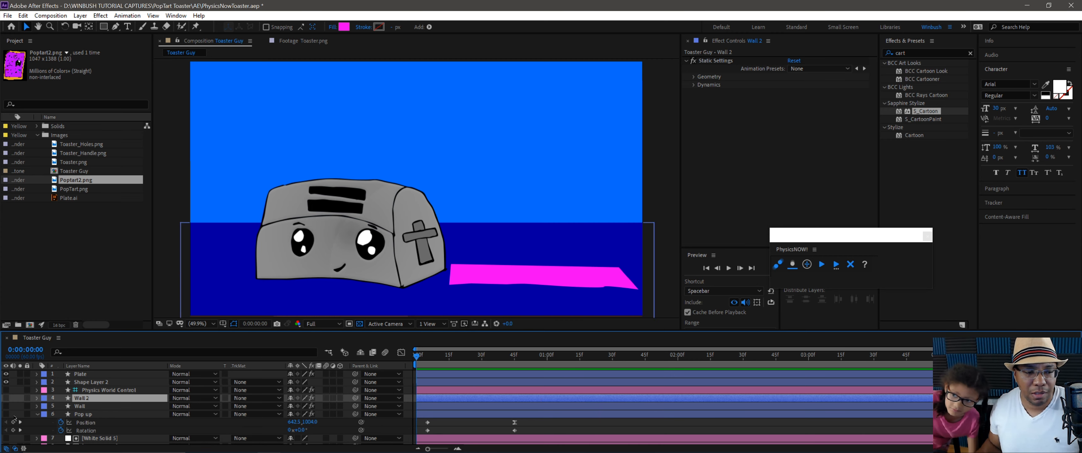
Collapse the Pop up layer's keyframed properties and move the PhysicsNOW! panel up so it uncovers the Align controls
left_click(39, 414)
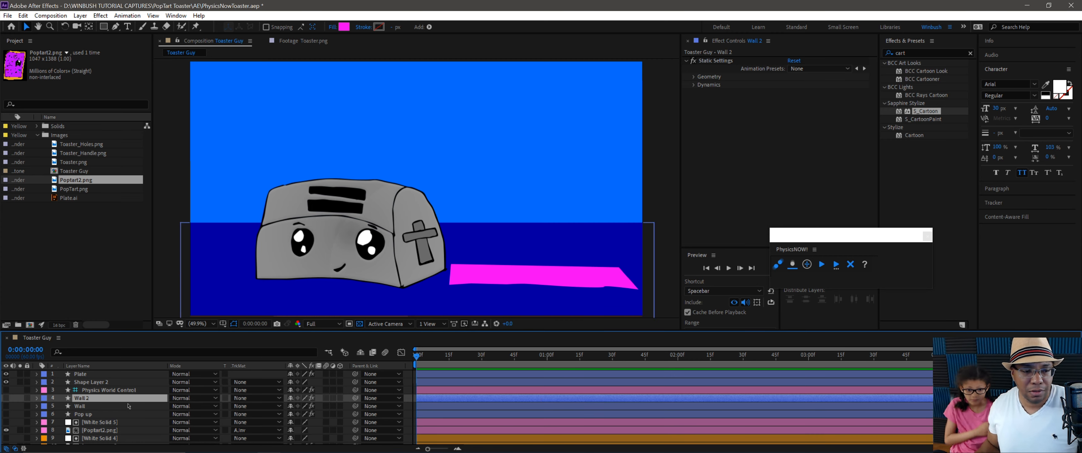
left_click(90, 415)
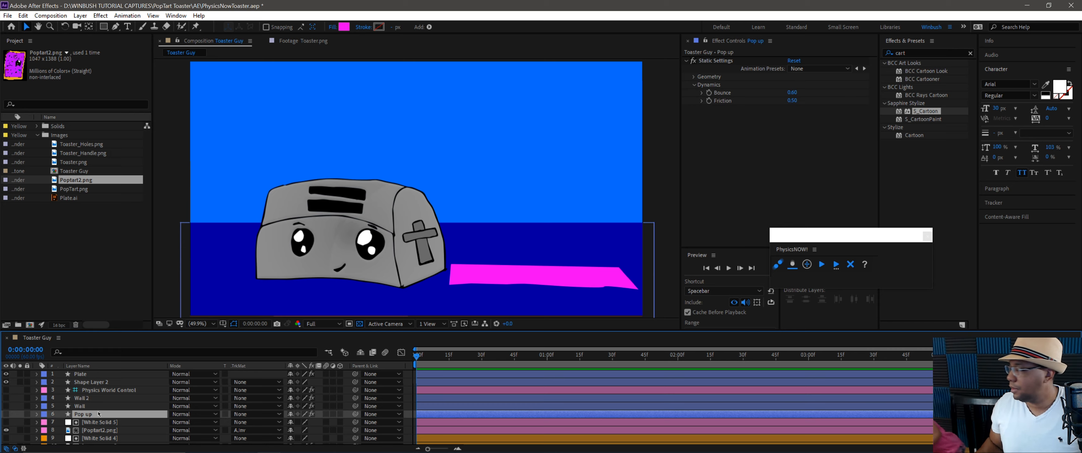
left_click_drag(833, 235, 832, 186)
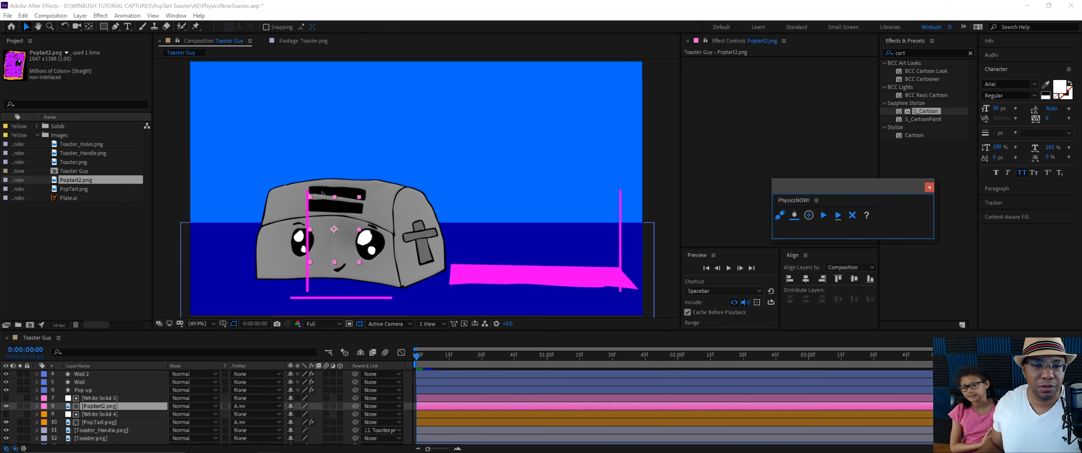
mouse_move(416, 356)
left_mouse_down()
mouse_move(506, 356)
mouse_move(417, 356)
left_mouse_up()
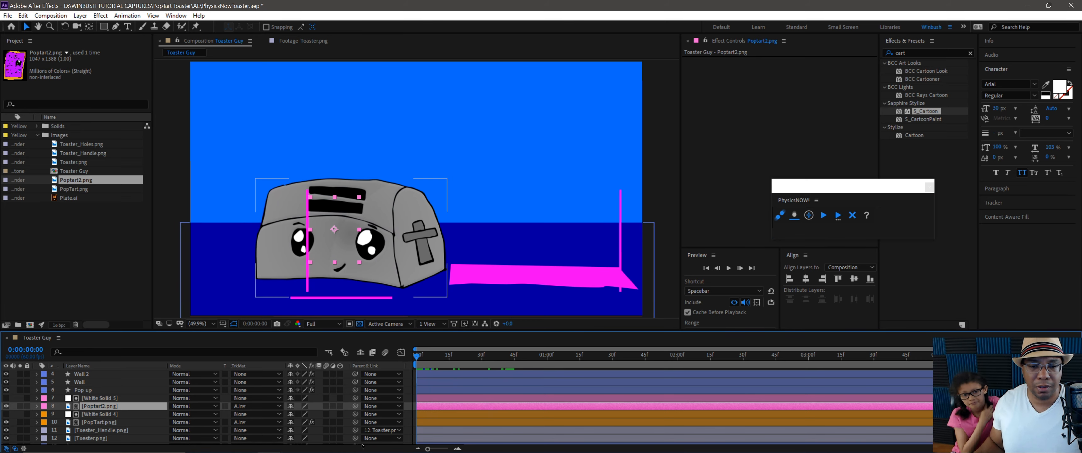
Move the Physics World Control layer to the top of the layer stack, above Plate
left_click(97, 399)
scroll(102, 409, "up", 2)
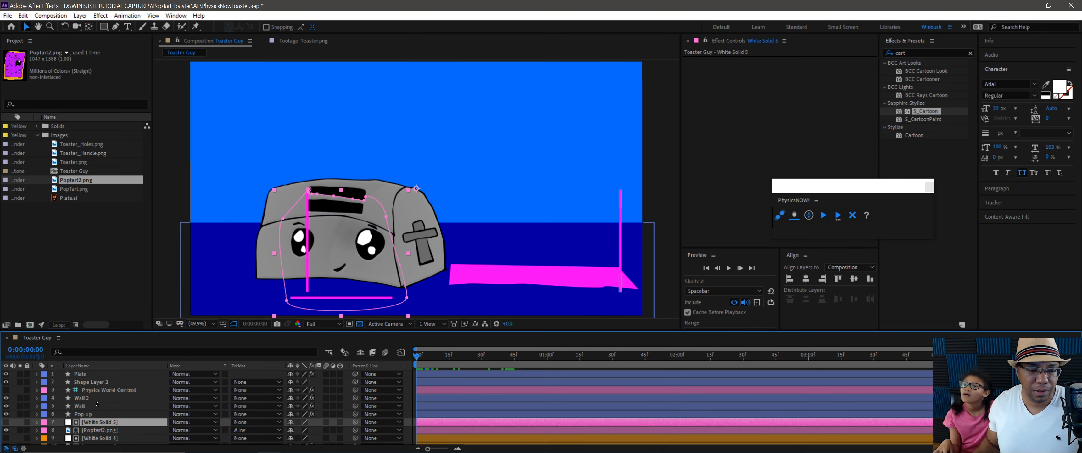
left_click(96, 399)
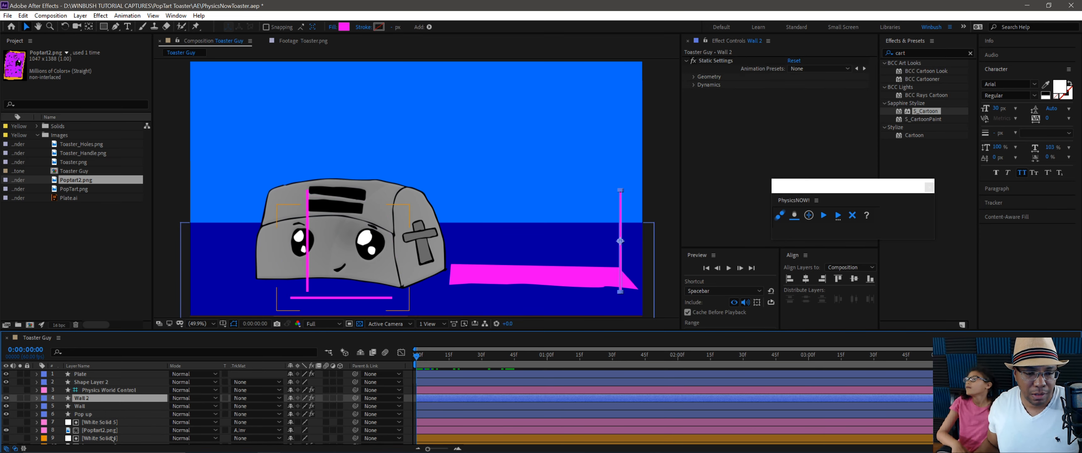
left_click(102, 429)
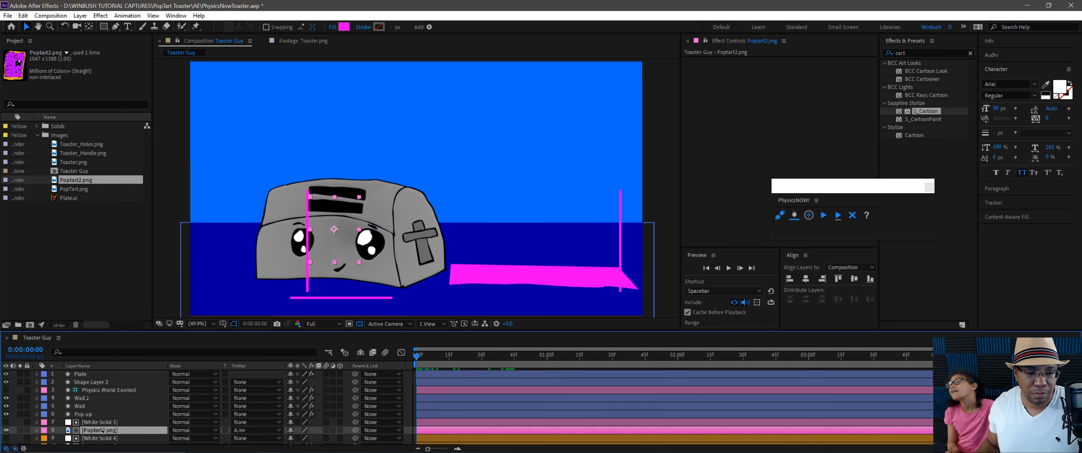
left_click(95, 398)
left_click(92, 413, "shift")
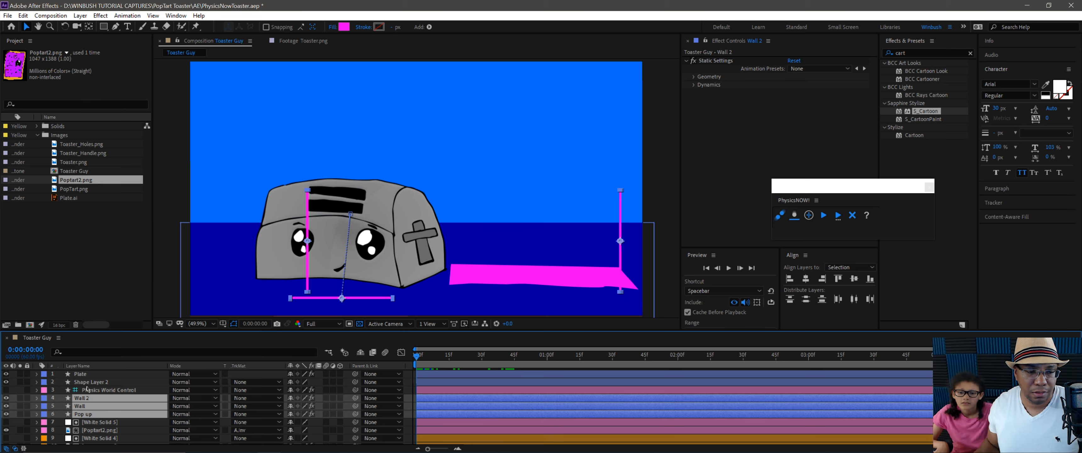
left_click_drag(96, 390, 103, 371)
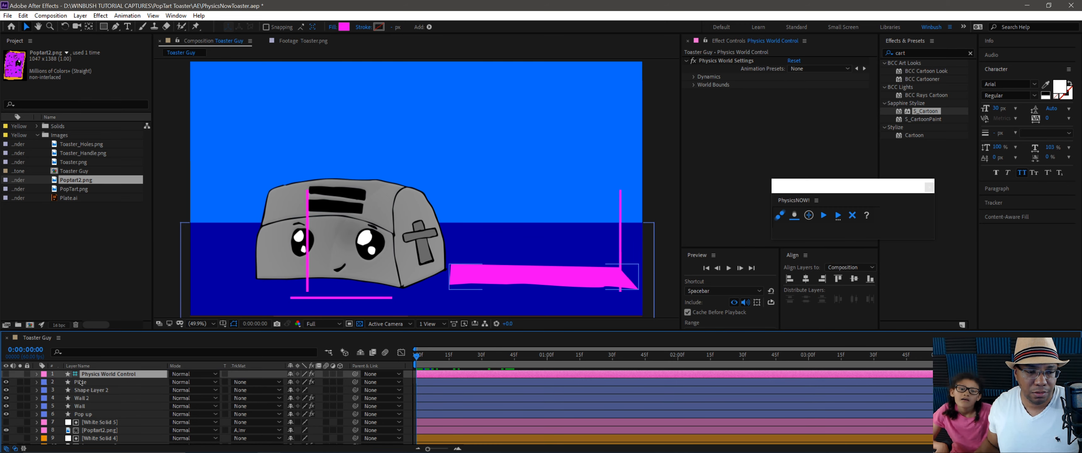
Duplicate all layers from Plate through Pop up and move the copies together just above the White Solid 5 layer
left_click(97, 382)
left_click(98, 413, "shift")
key("ctrl+d")
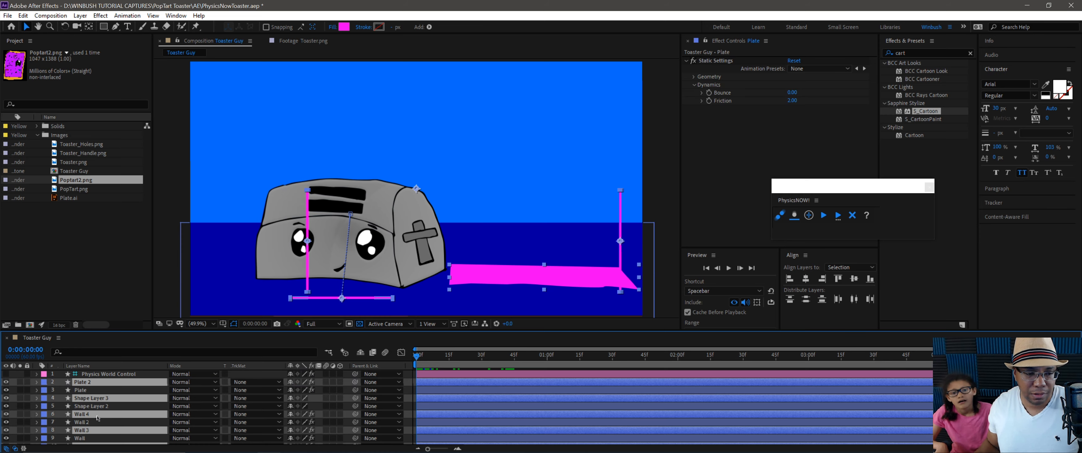
scroll(97, 416, "down", 3)
left_click_drag(91, 402, 93, 414)
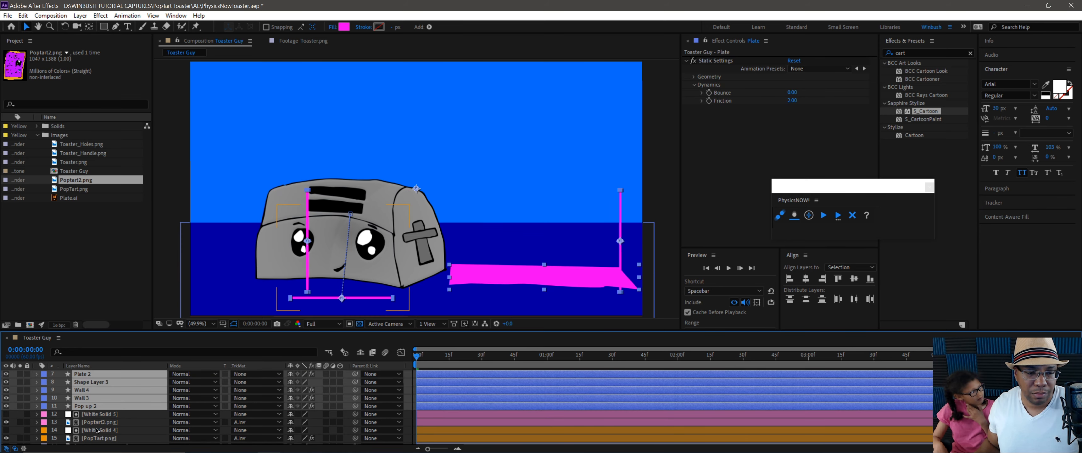
Set the label colour of the five duplicated layers to Pink and select the Poptart2.png layer
left_click(42, 407)
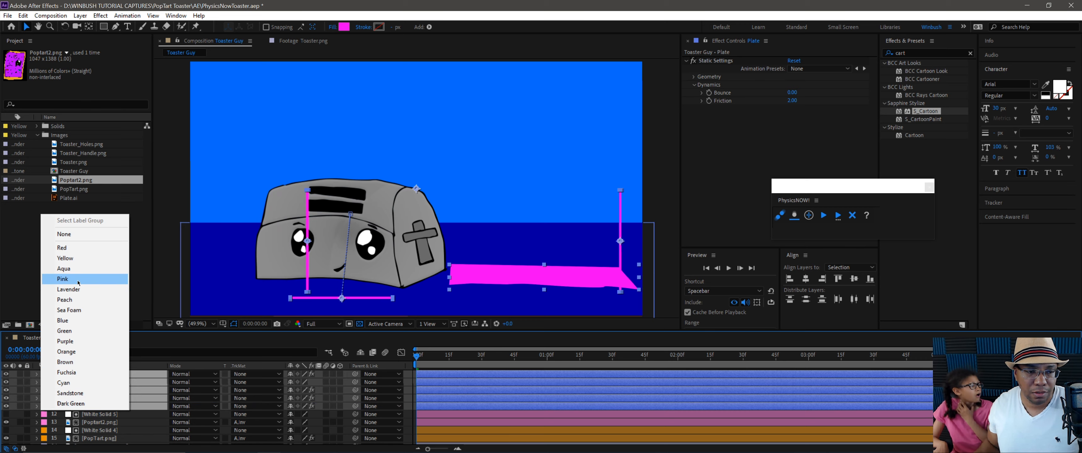
left_click(78, 283)
left_click(45, 407)
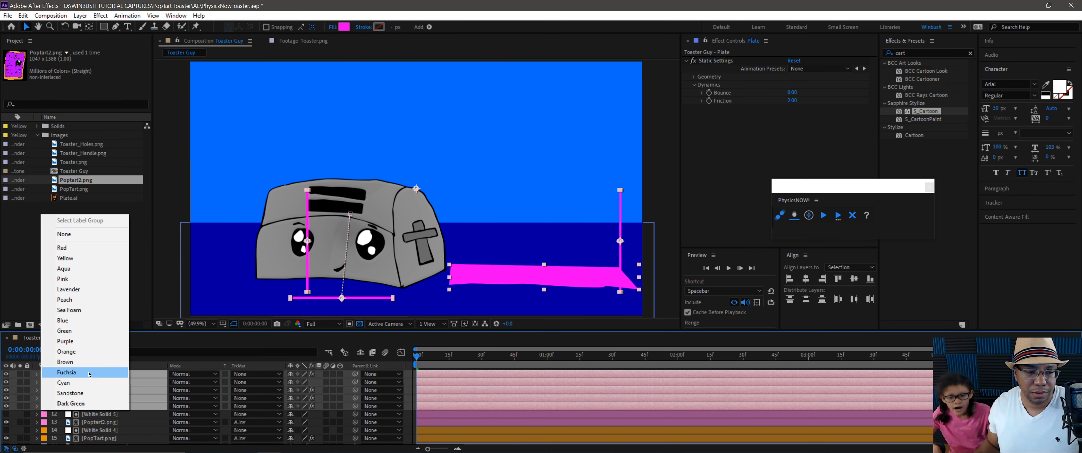
left_click(81, 404)
left_click(96, 422)
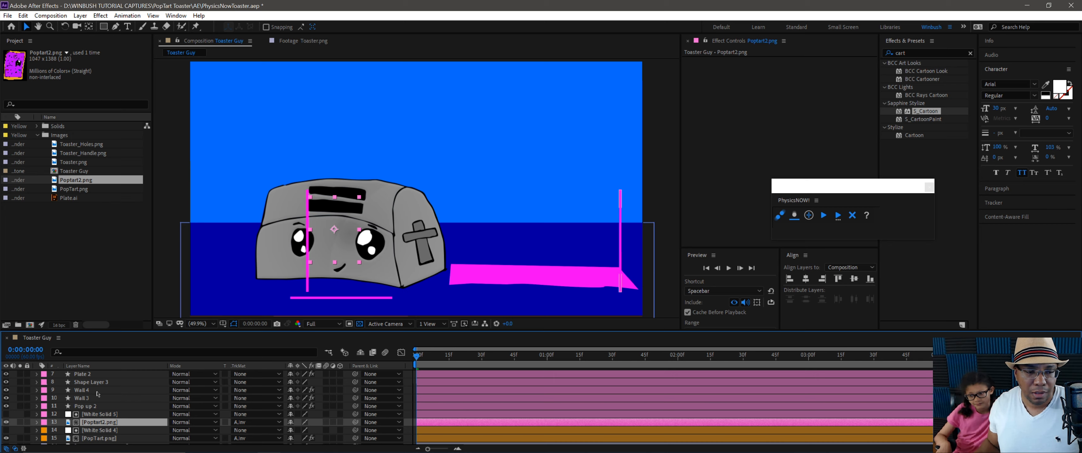
Pre-compose the pink layers from Plate 2 through Poptart2.png into a new composition named pre_Poptart2, moving all attributes
scroll(98, 397, "up", 1)
left_click(92, 402, "shift")
right_click(95, 402)
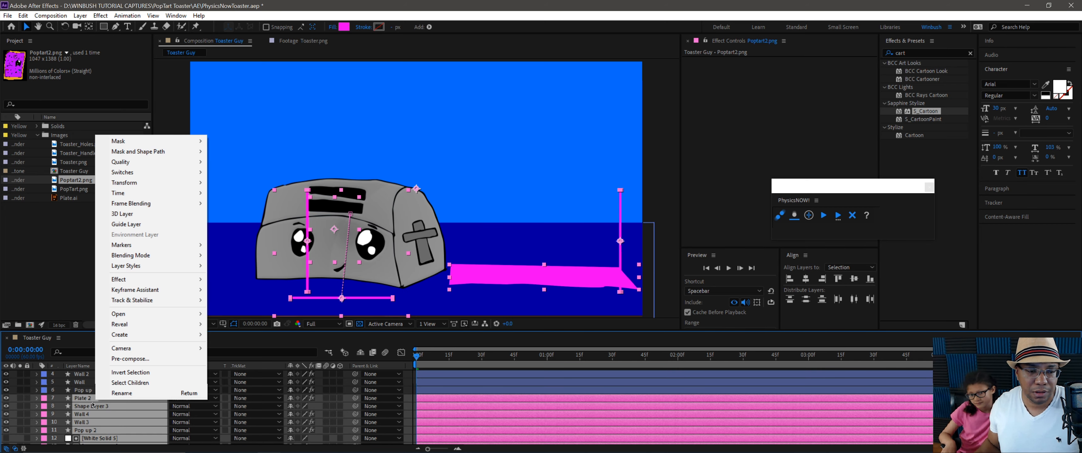
left_click(130, 358)
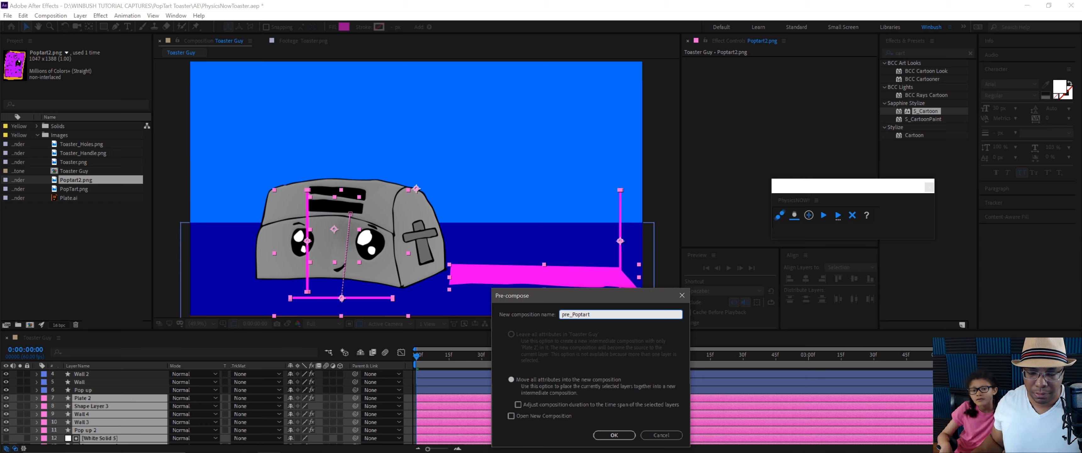
left_click(614, 435)
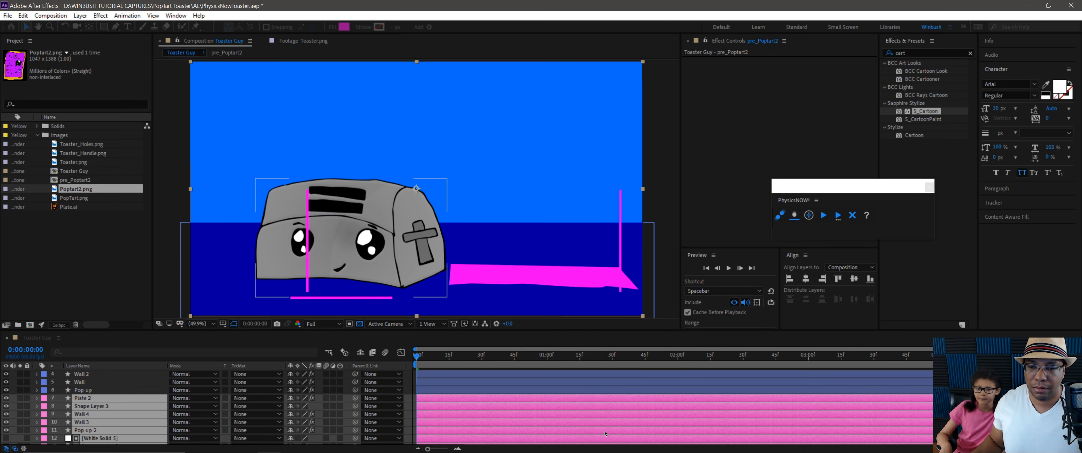
Open the pre_Poptart2 composition and remove the track matte from the Poptart2.png layer
double_click(101, 399)
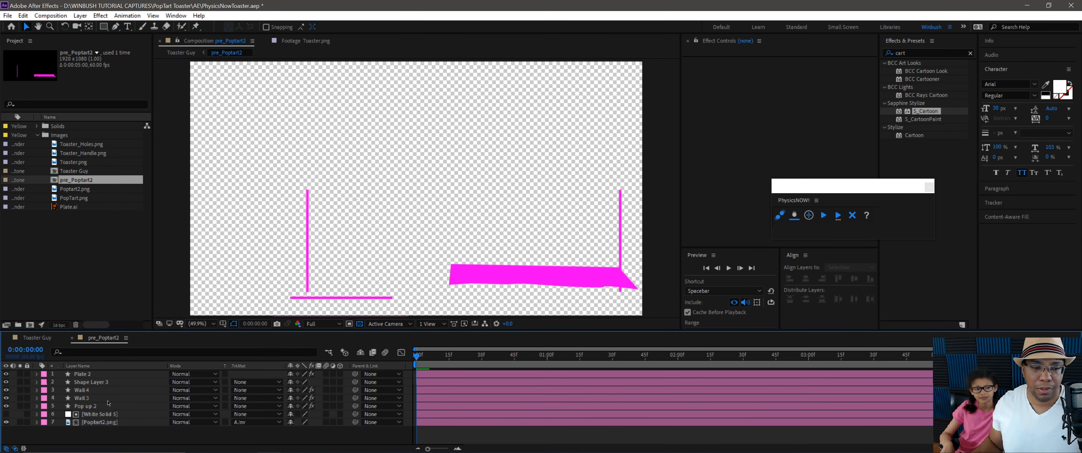
left_click(95, 422)
left_click(256, 422)
left_click(270, 366)
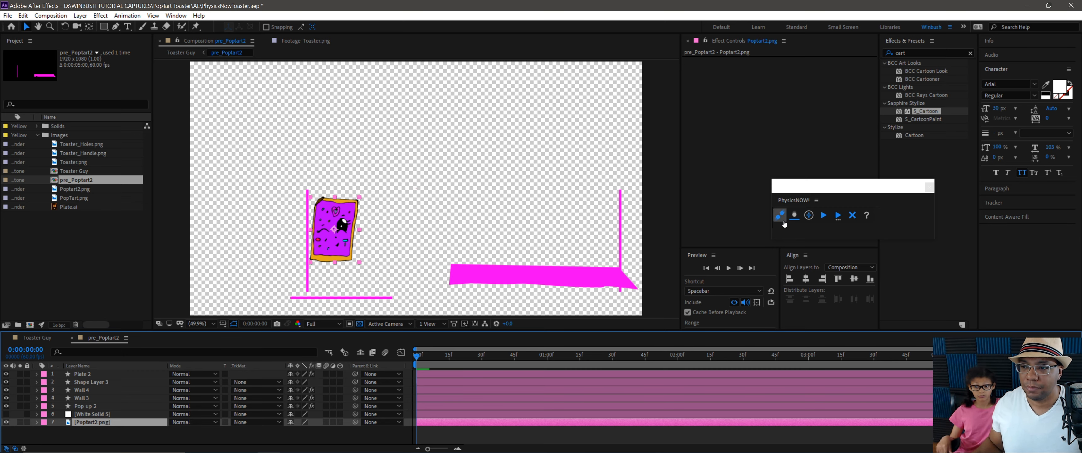
Make Poptart2.png a dynamic PhysicsNOW! body, then run the simulation in pre_Poptart2 and preview the tart's motion
left_click_drag(804, 190, 896, 183)
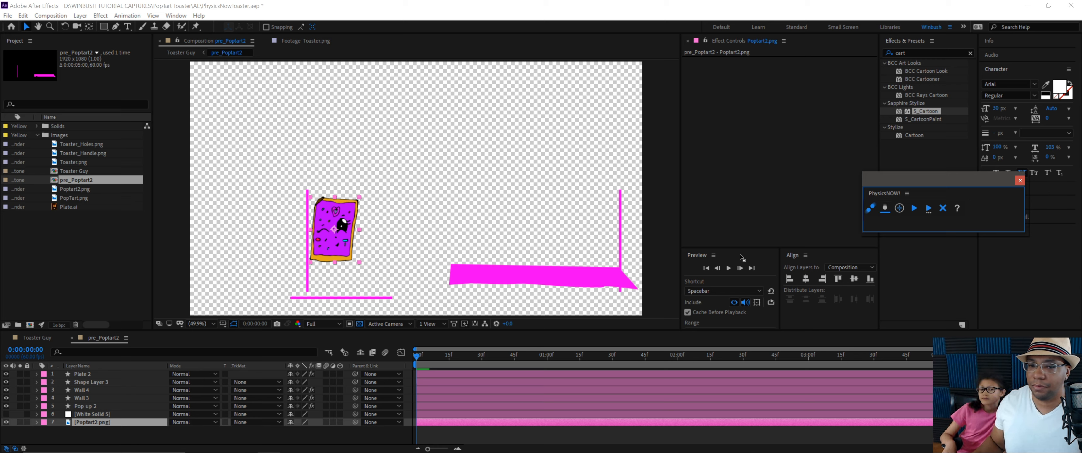
left_click(871, 209)
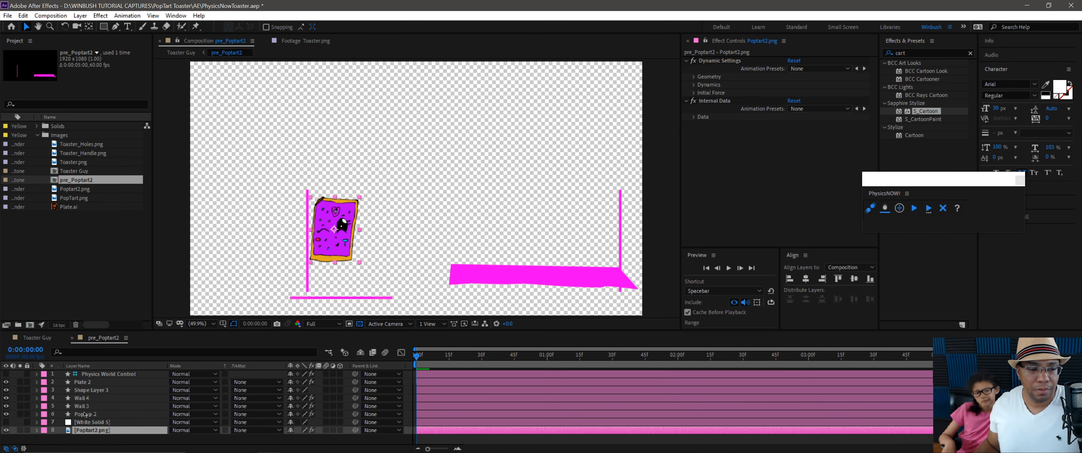
left_click(84, 415)
left_click(83, 381)
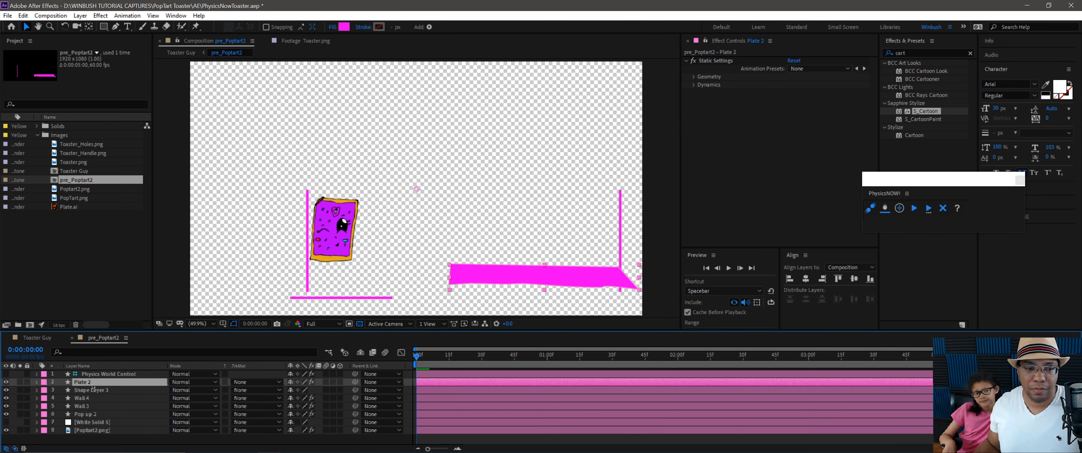
left_click(923, 213)
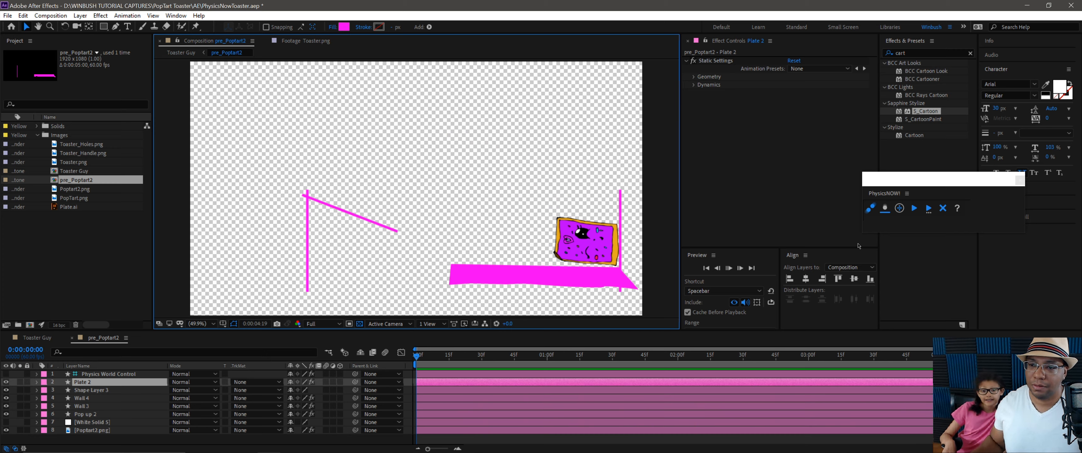
key("space")
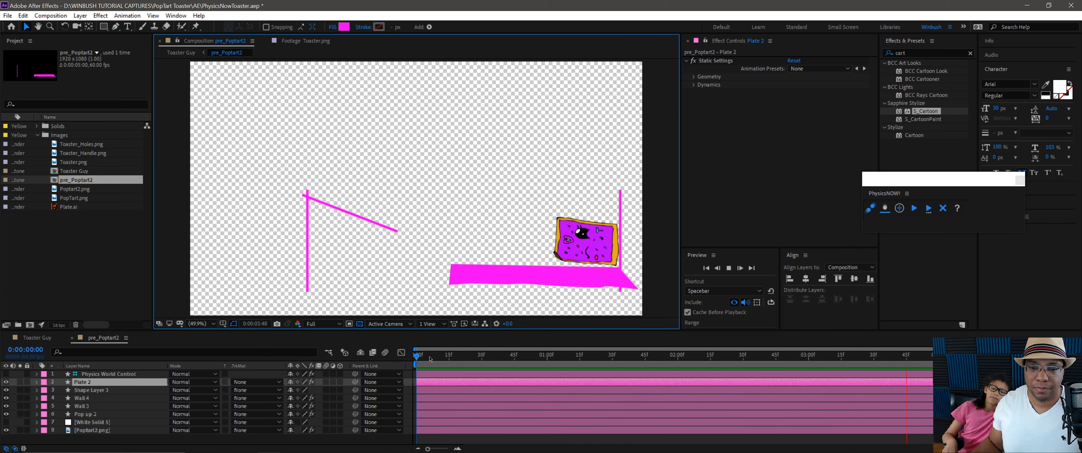
key("space")
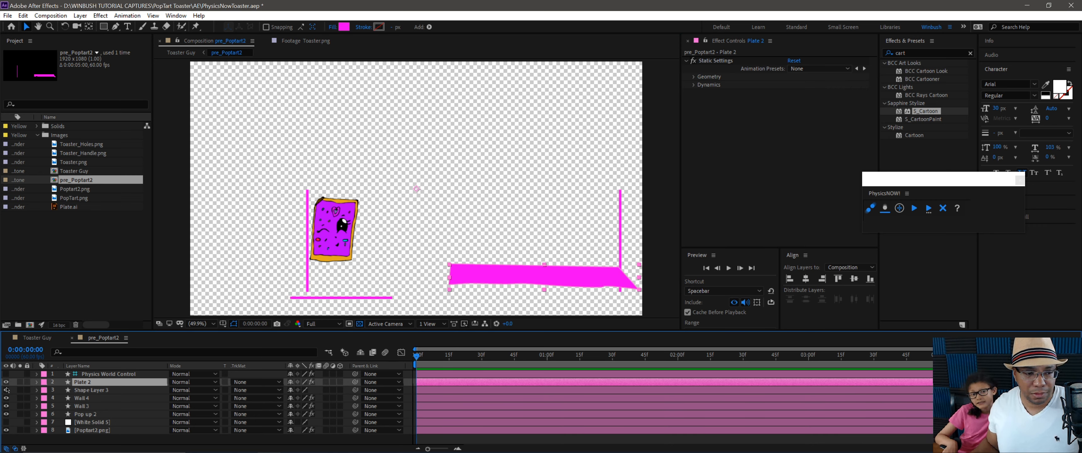
Hide the collider layers Plate 2 through Pop up 2 and set Poptart2.png's track matte to Alpha Inverted Matte "[White Solid 5]"
left_click_drag(8, 404, 6, 414)
left_click(342, 222)
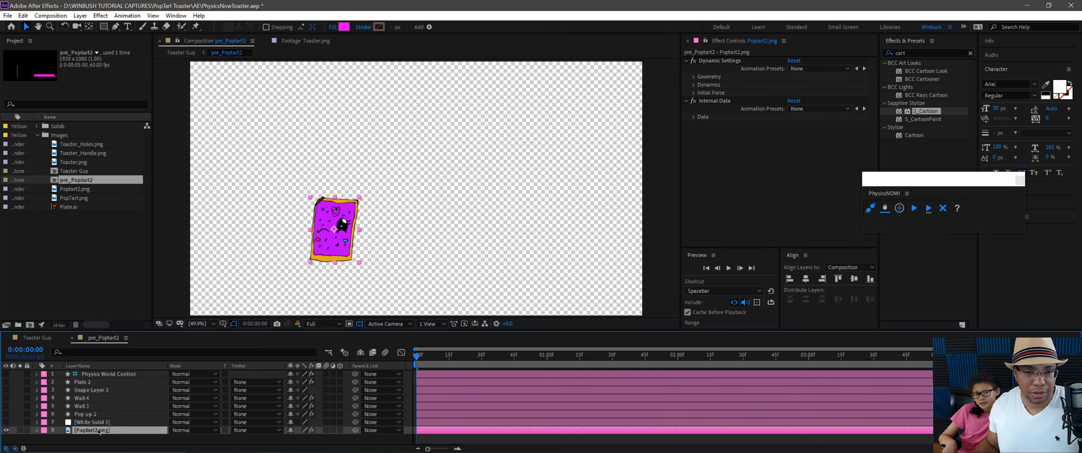
left_click(254, 430)
left_click(269, 400)
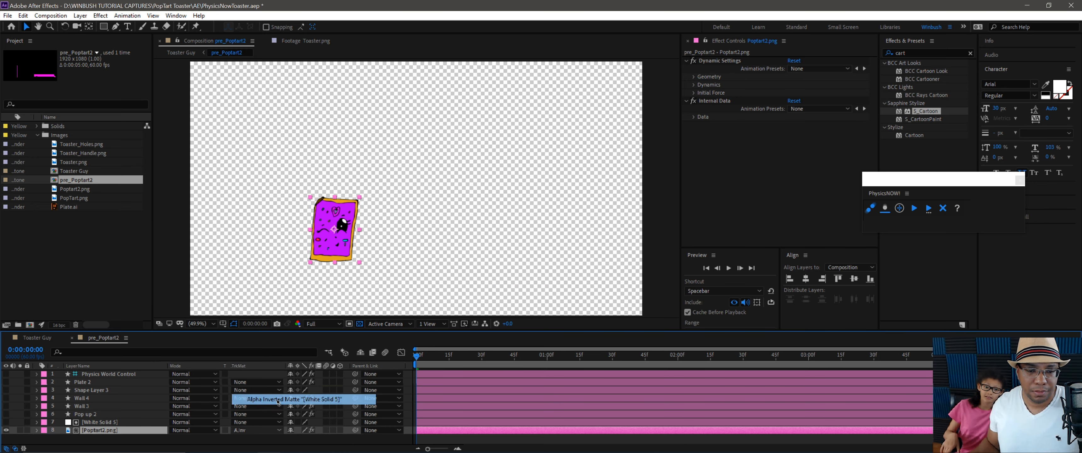
Return to the Toaster Guy composition and preview it with the collider layers Shape Layer 2 through Pop up hidden
left_click(34, 337)
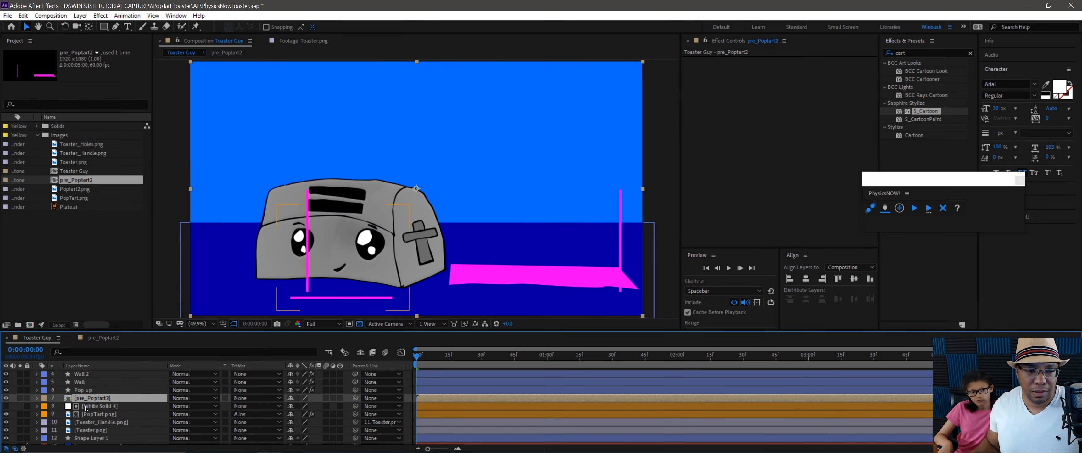
scroll(83, 395, "up", 2)
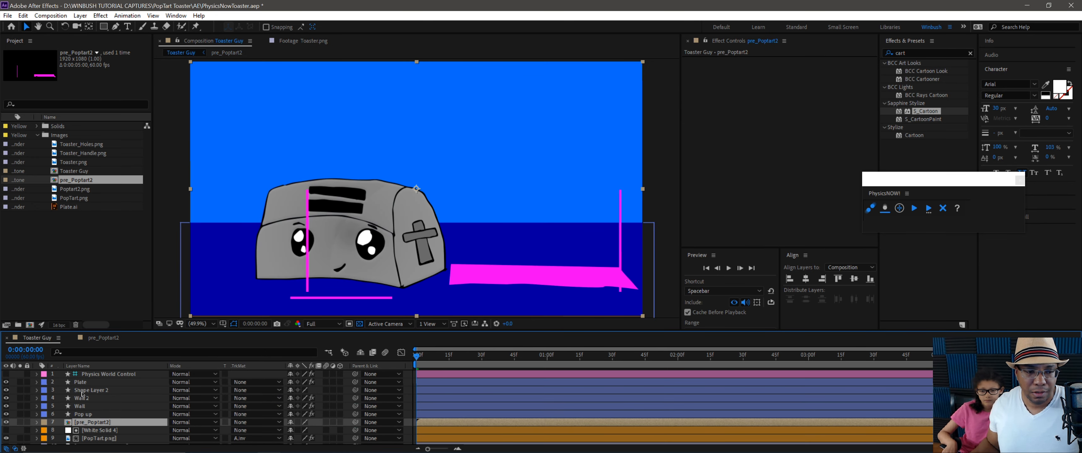
left_click(82, 415)
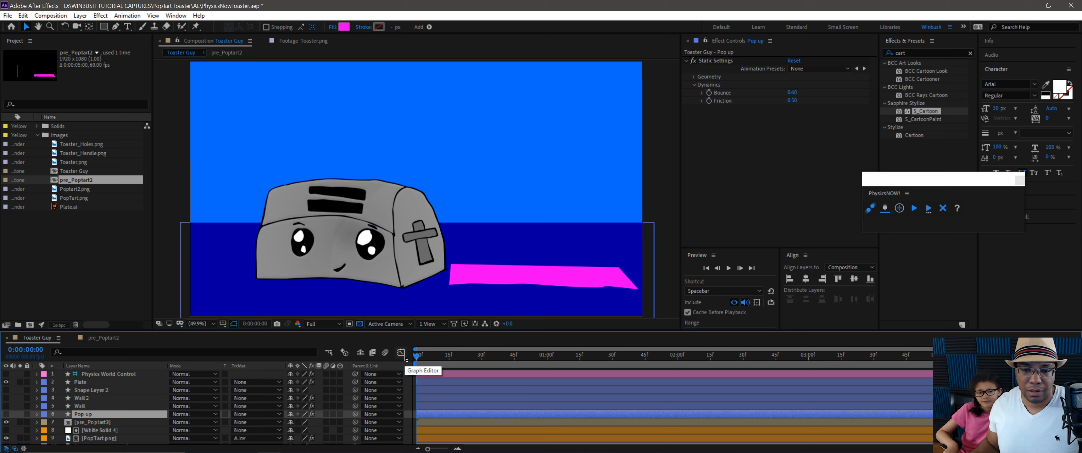
key("space")
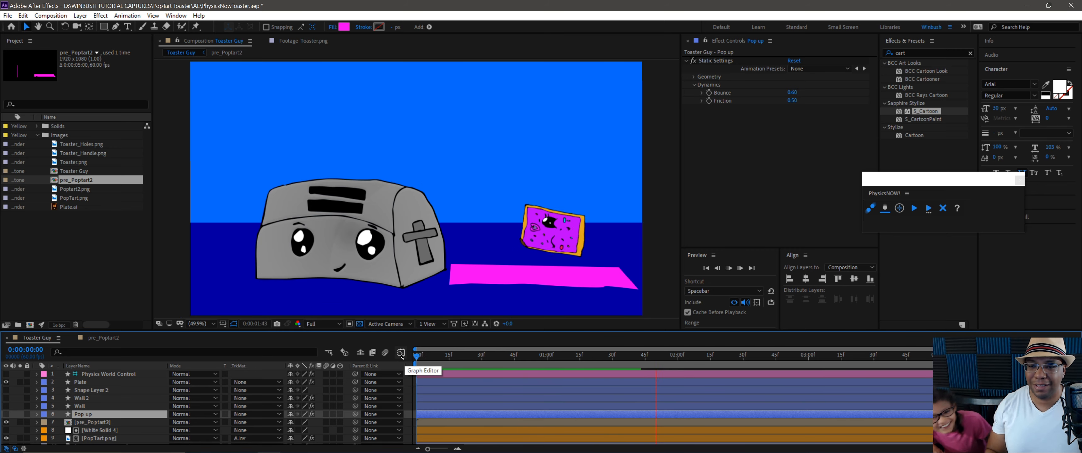
key("space")
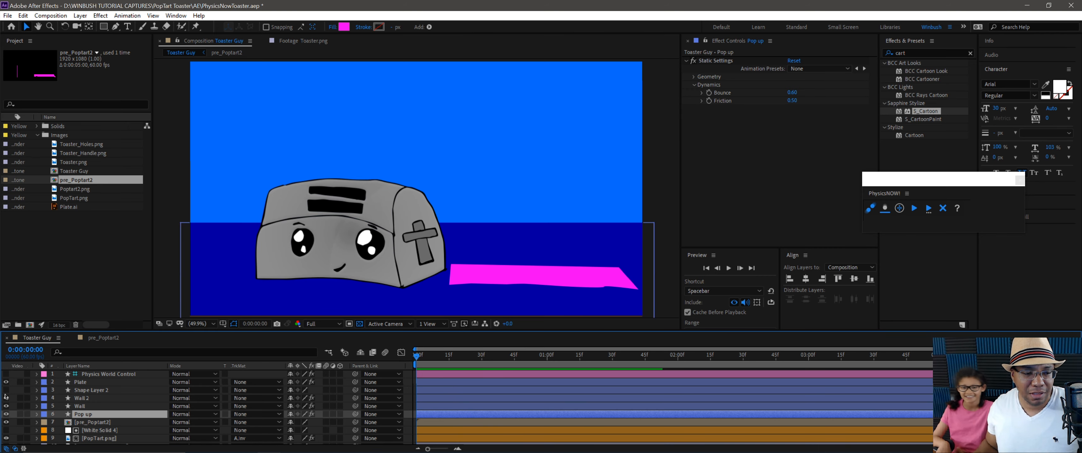
Show the colliders Shape Layer 2 through Pop up, hide pre_Poptart2, and run and preview the PhysicsNOW! simulation in Toaster Guy
left_click_drag(6, 396, 6, 390)
left_click(6, 422)
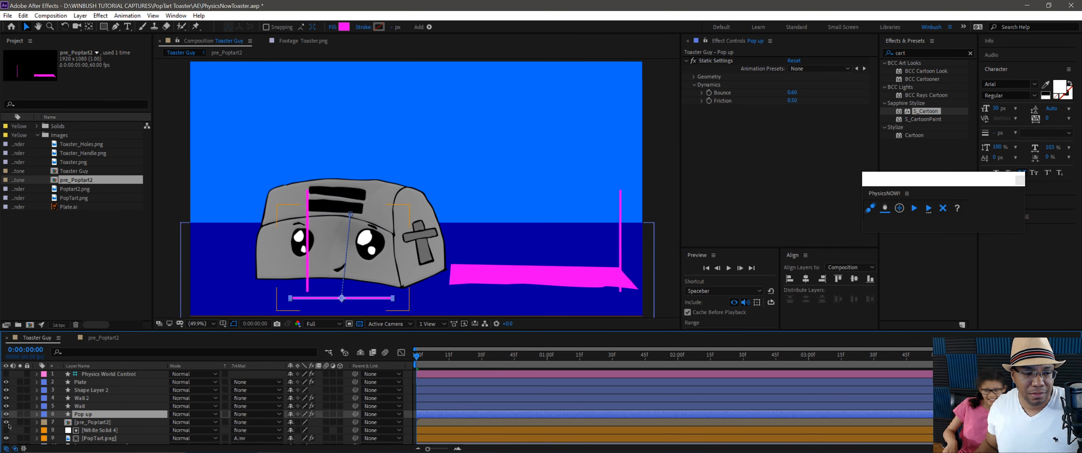
left_click(87, 382)
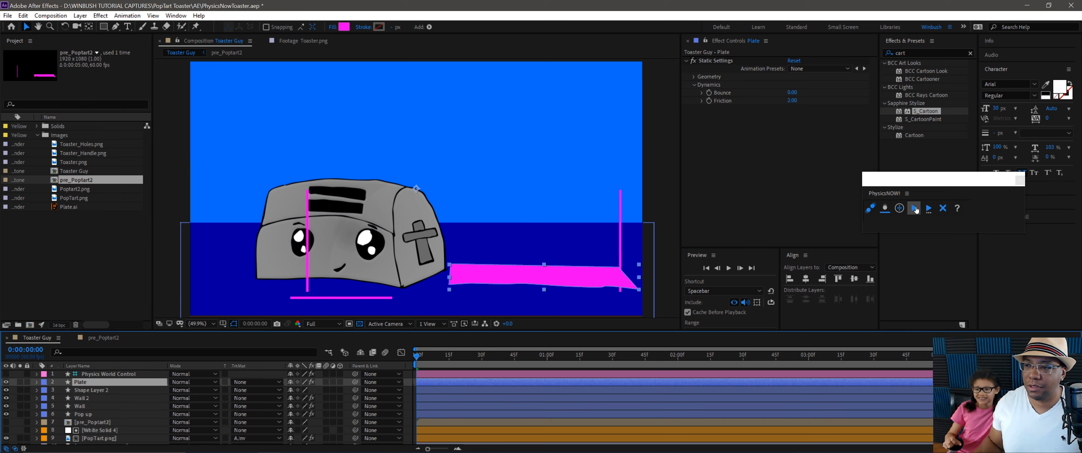
key("space")
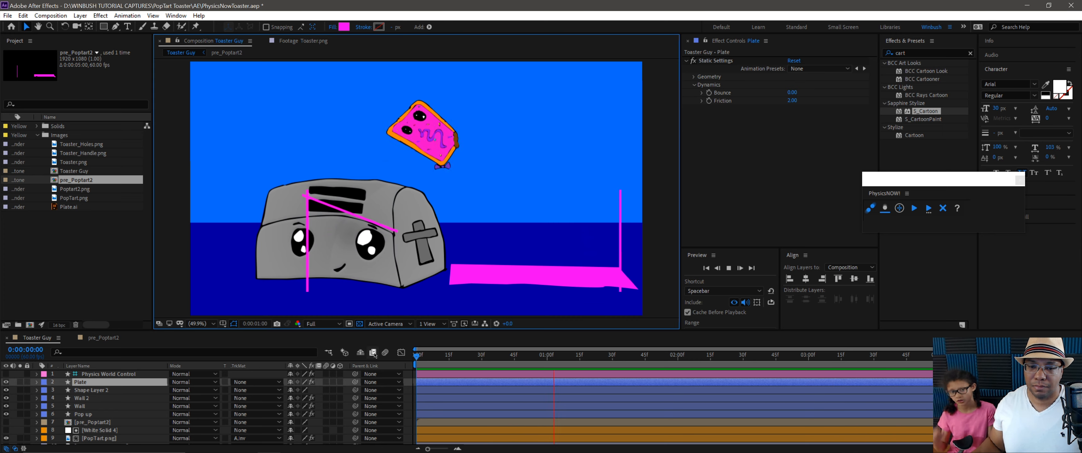
key("space")
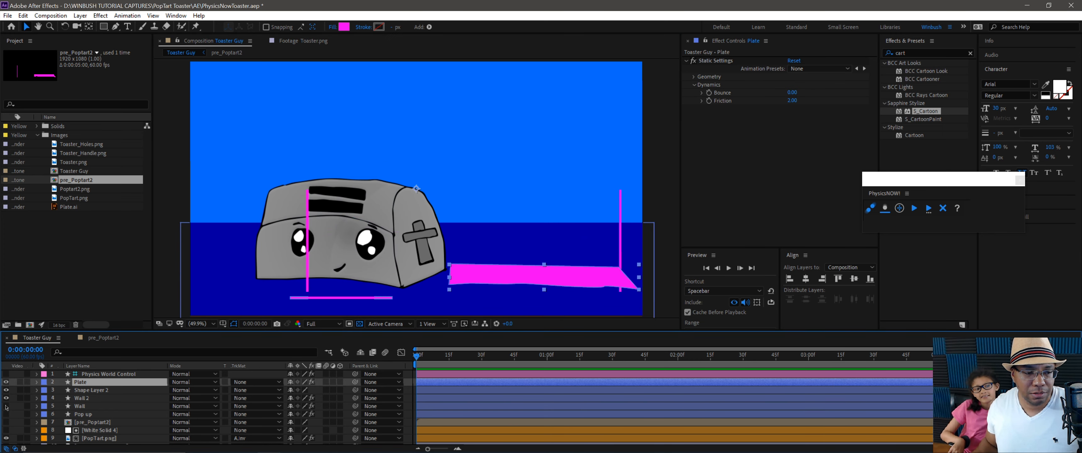
Hide the colliders Shape Layer 2 through Pop up, keep Plate visible, and show the pre_Poptart2 layer
left_click_drag(9, 386, 11, 386)
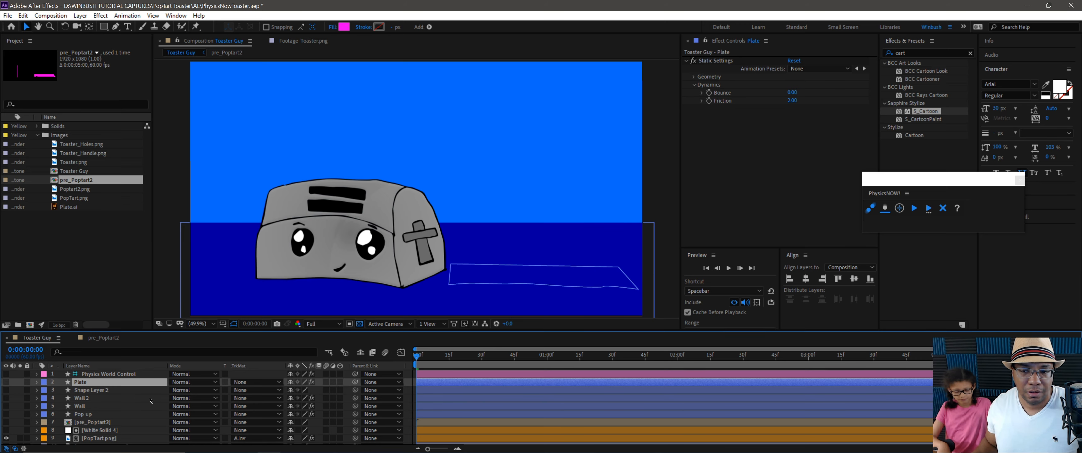
left_click(78, 391)
left_click(9, 383)
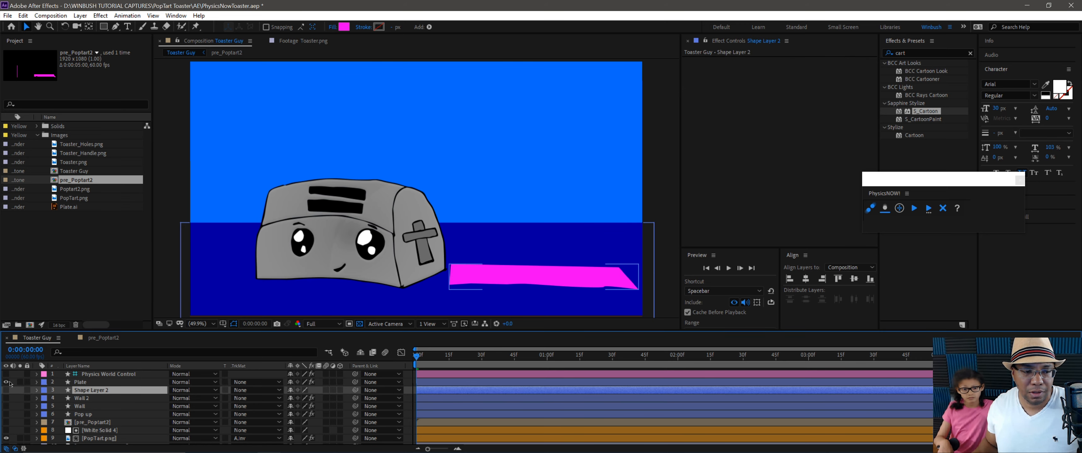
left_click(105, 383)
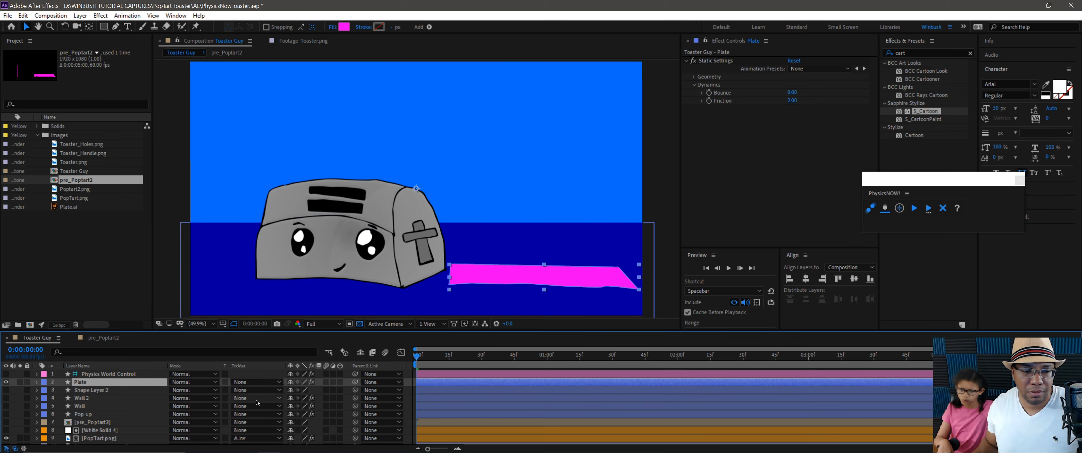
left_click(78, 422)
left_click(6, 422)
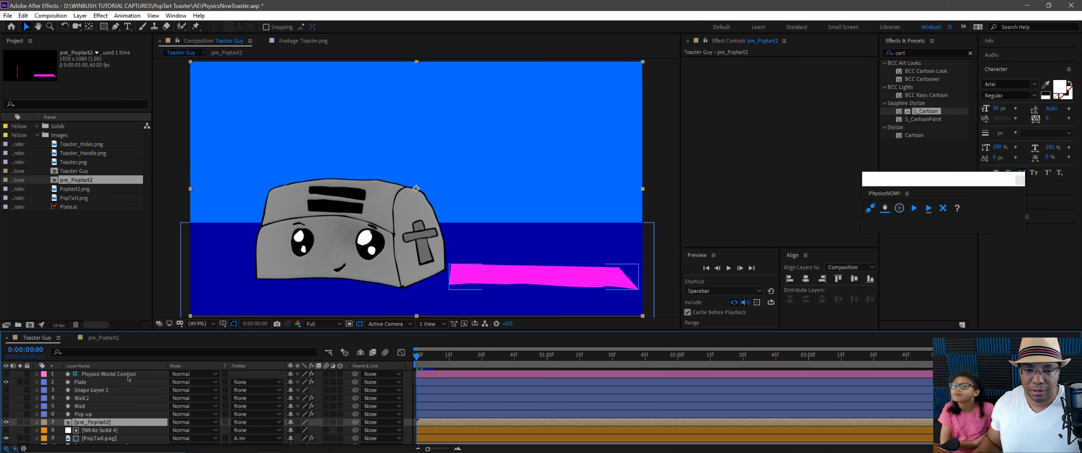
Preview both tarts popping from the toaster onto the plate, and examine the motion around 0:00:01:15
key("space")
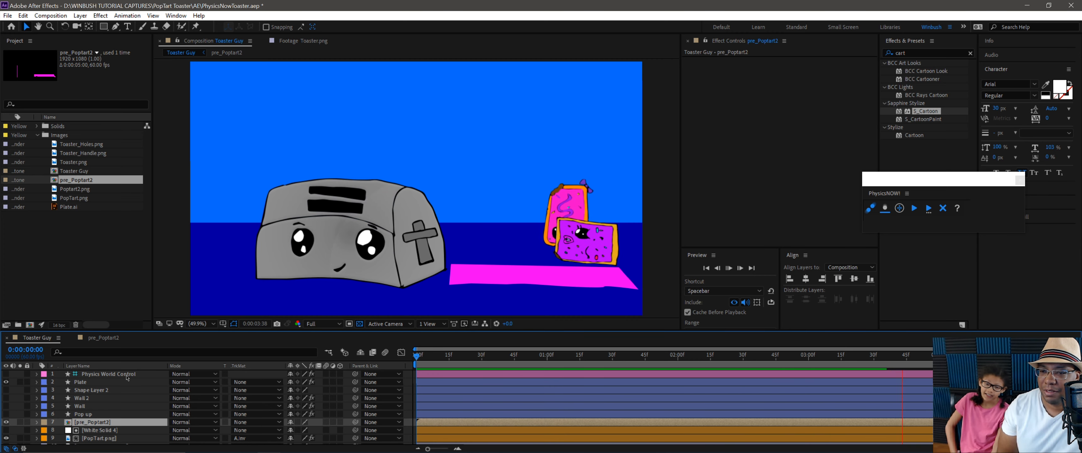
key("space")
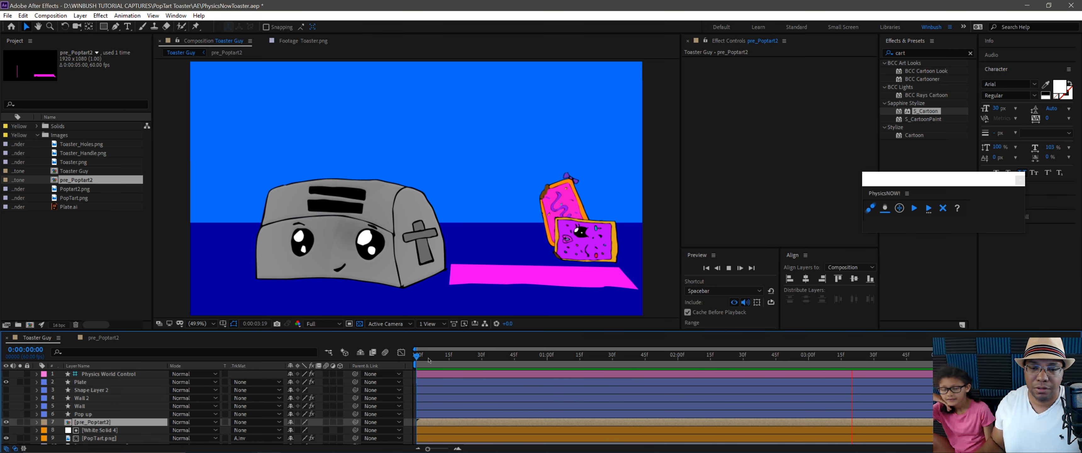
left_click_drag(417, 357, 508, 368)
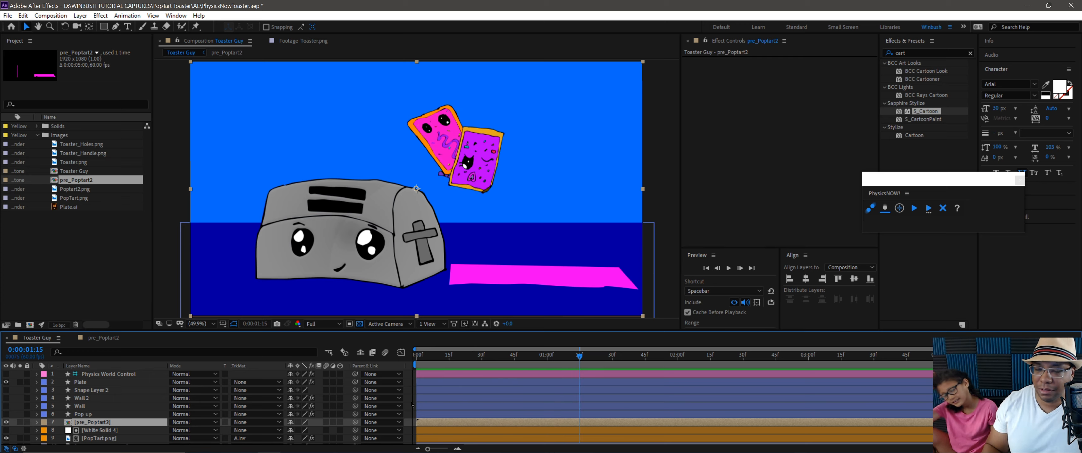
key("space")
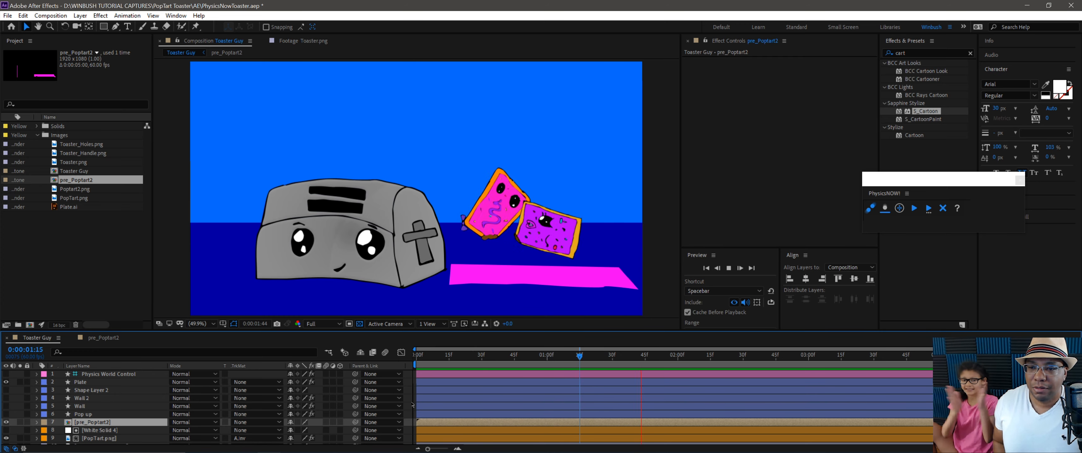